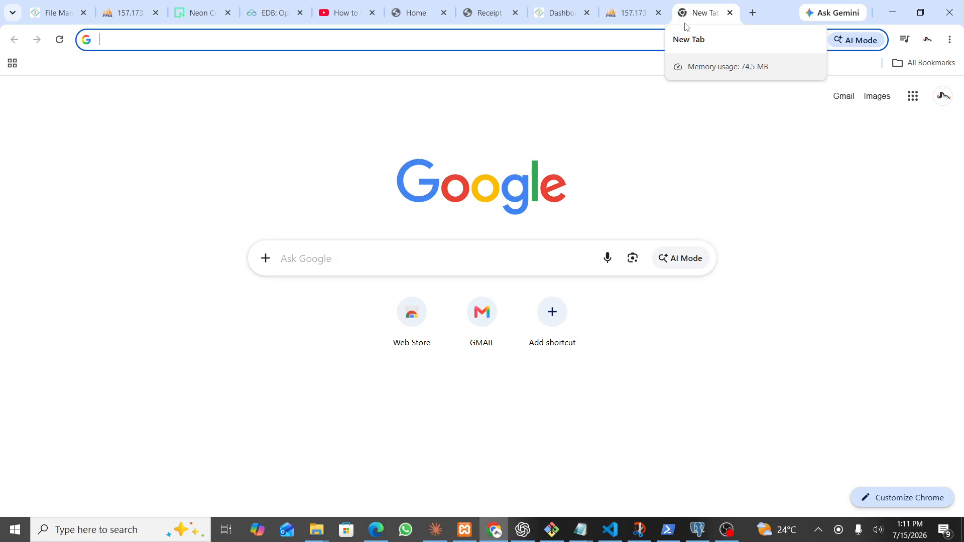
Open the MacoShop site at macoshop.maconection.com
click(512, 41)
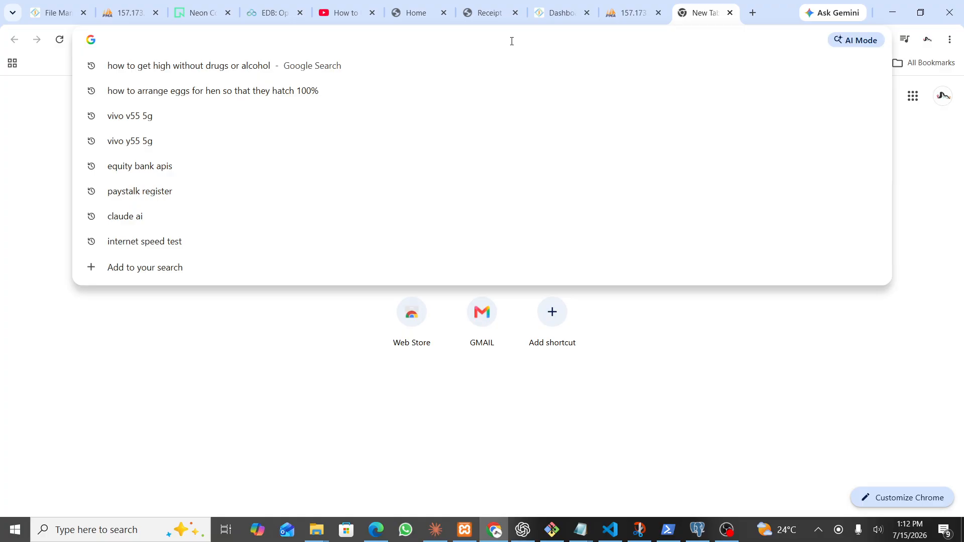
text(mac)
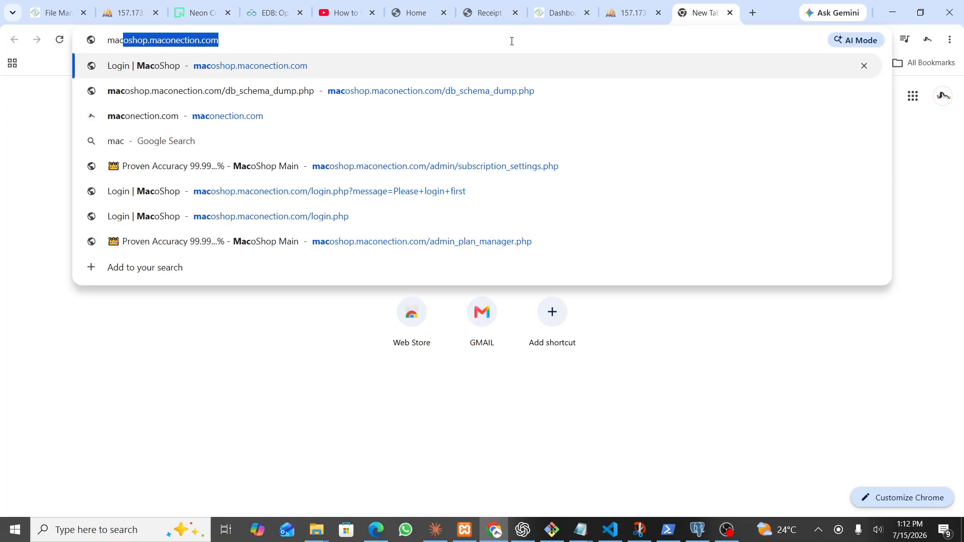
text(oshop.macone)
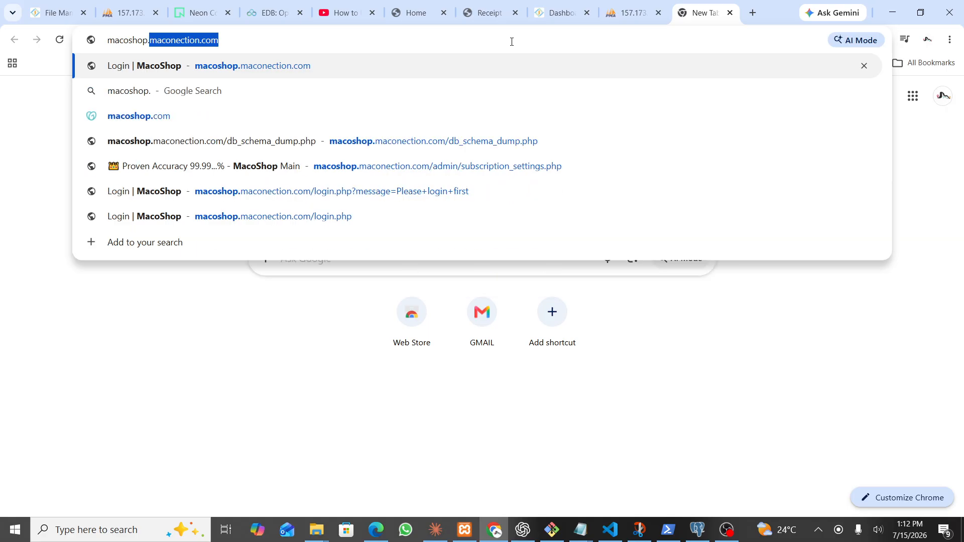
text(ct)
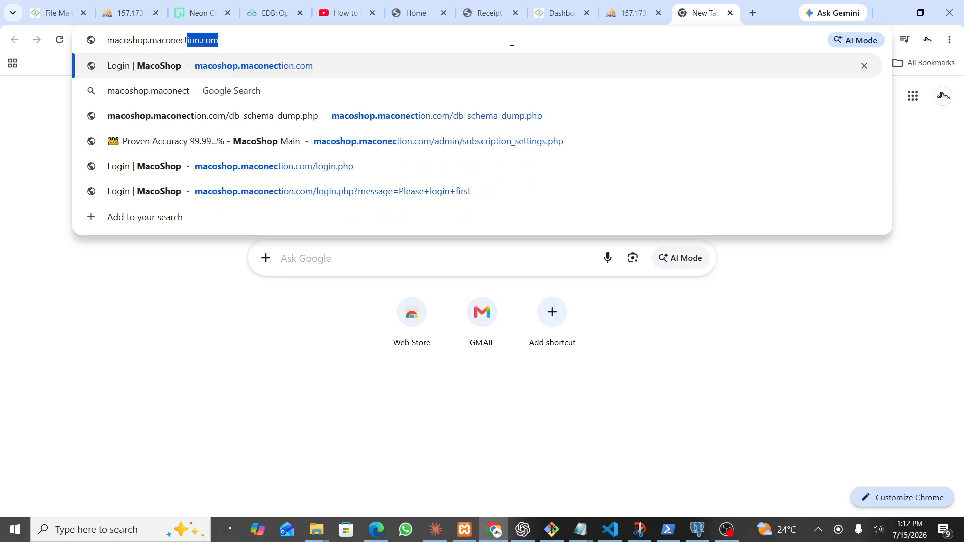
text(ion.com)
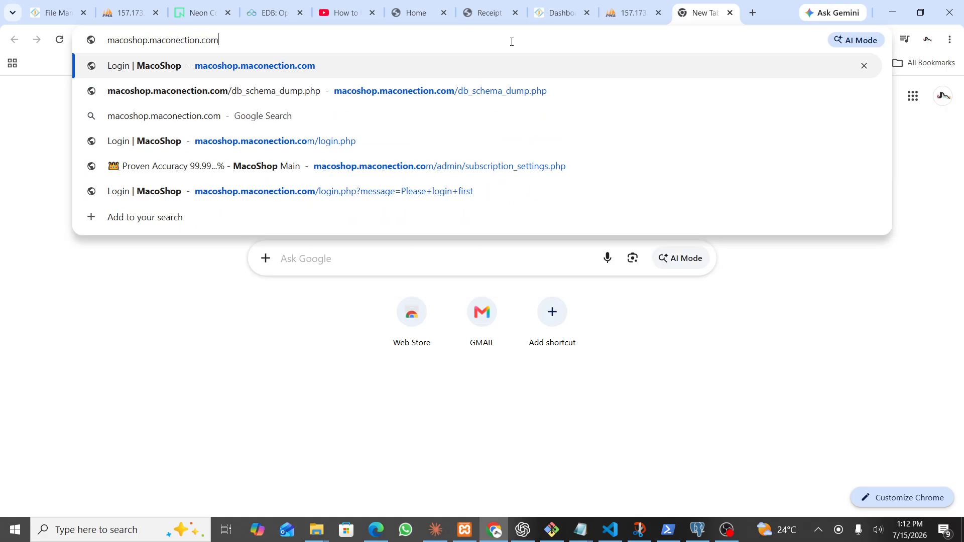
key(Return)
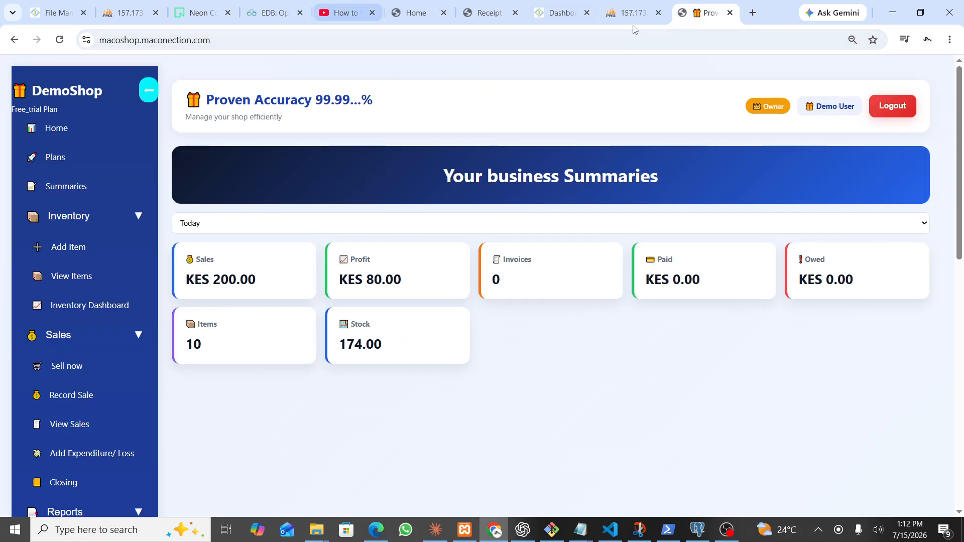
Log out of the shop and fill the login form with a saved phone number and its password
click(904, 108)
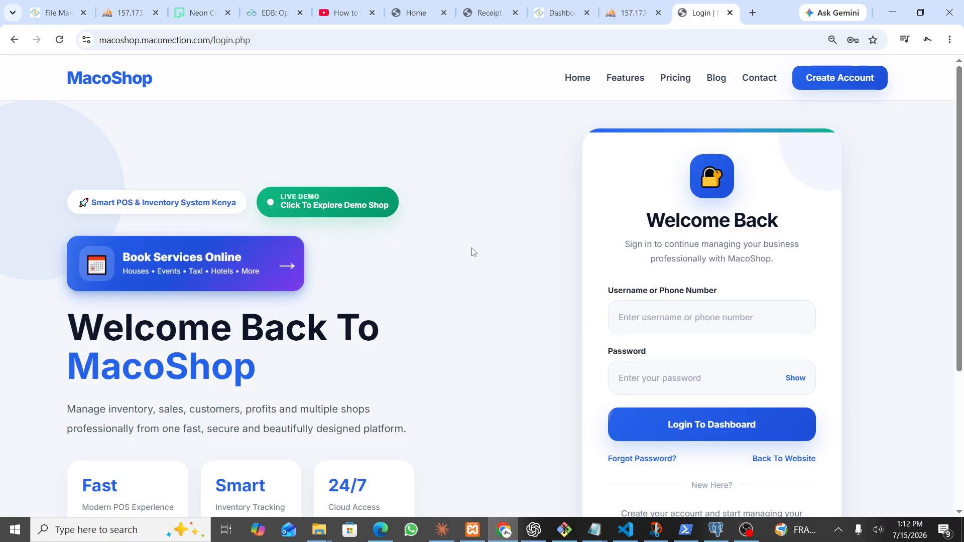
click(697, 315)
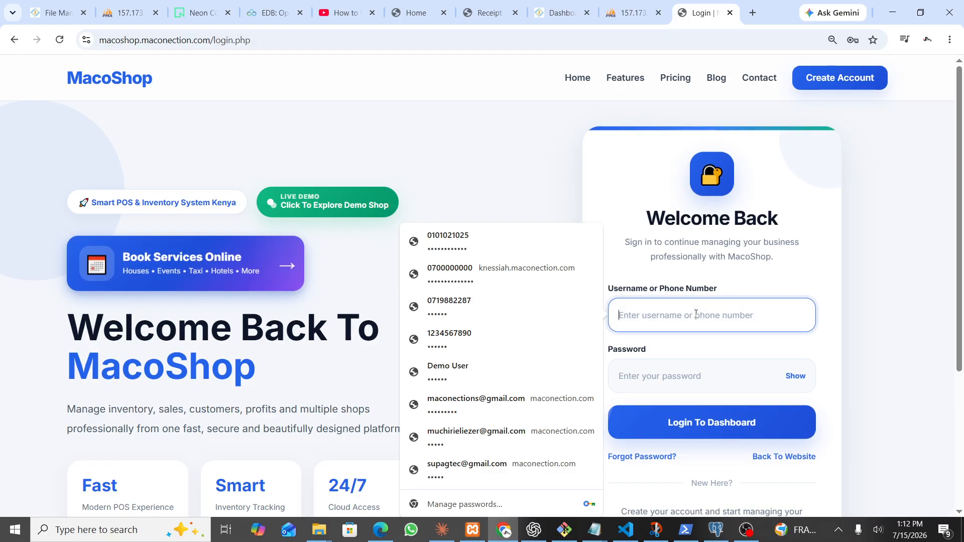
click(471, 242)
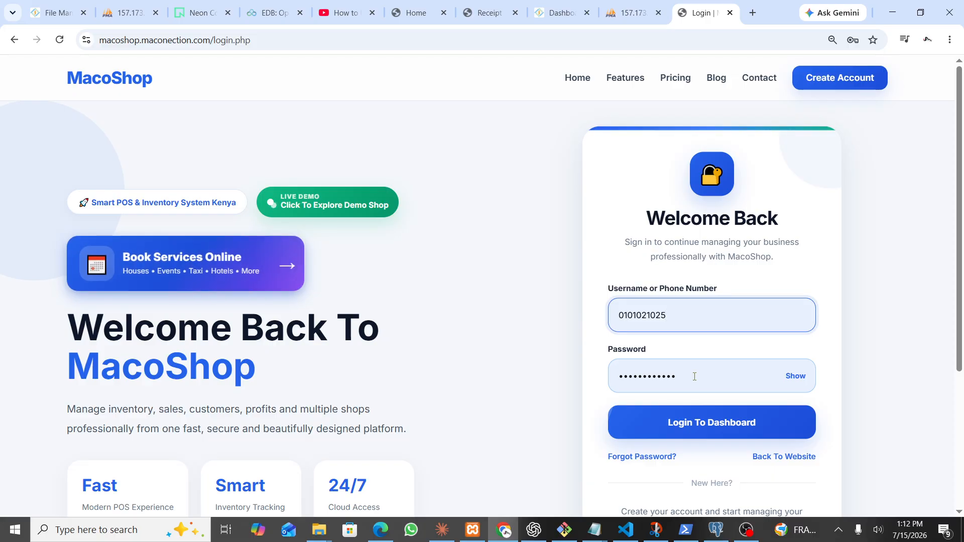
Enter the live demo shop from the login page and open its form for adding an item
click(329, 205)
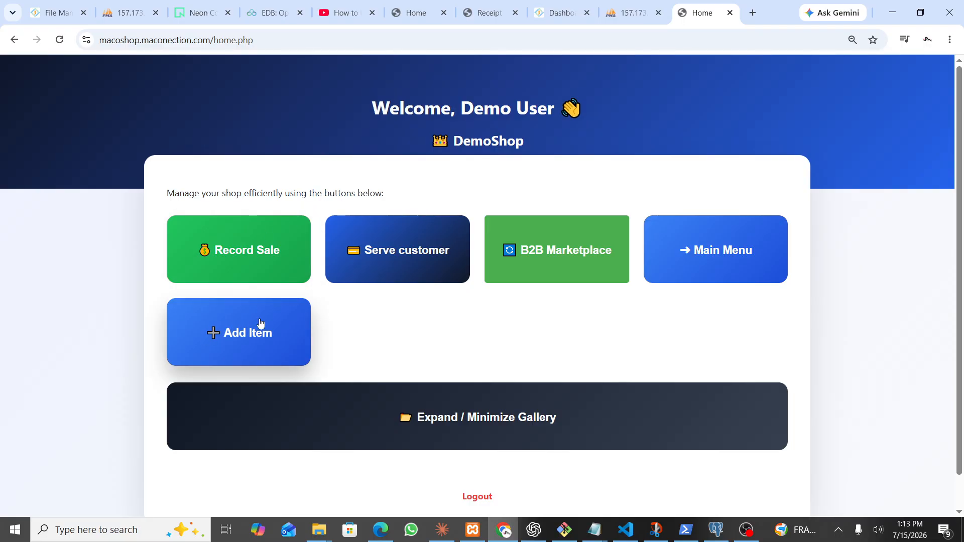
click(242, 344)
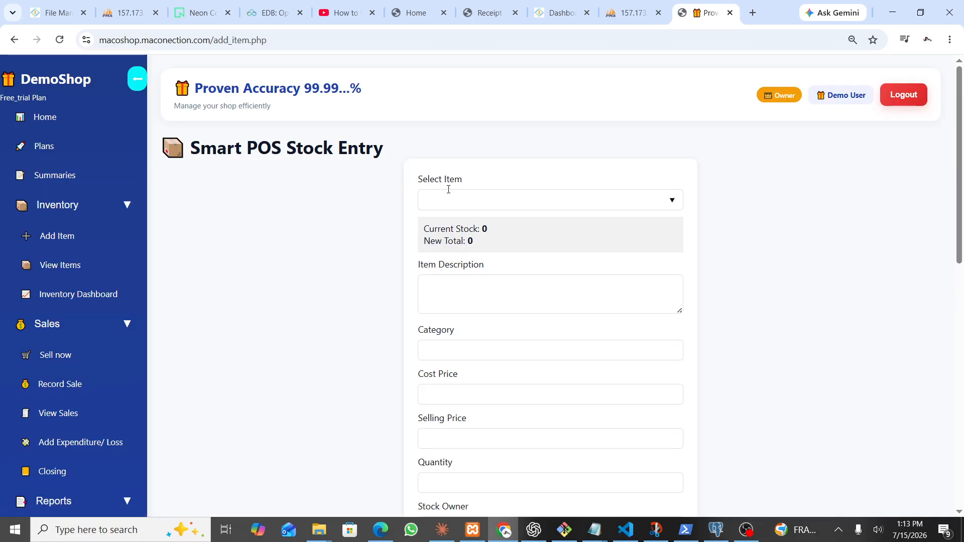
Enter Salt 1Kg as the name of the new item in the stock entry form
click(503, 203)
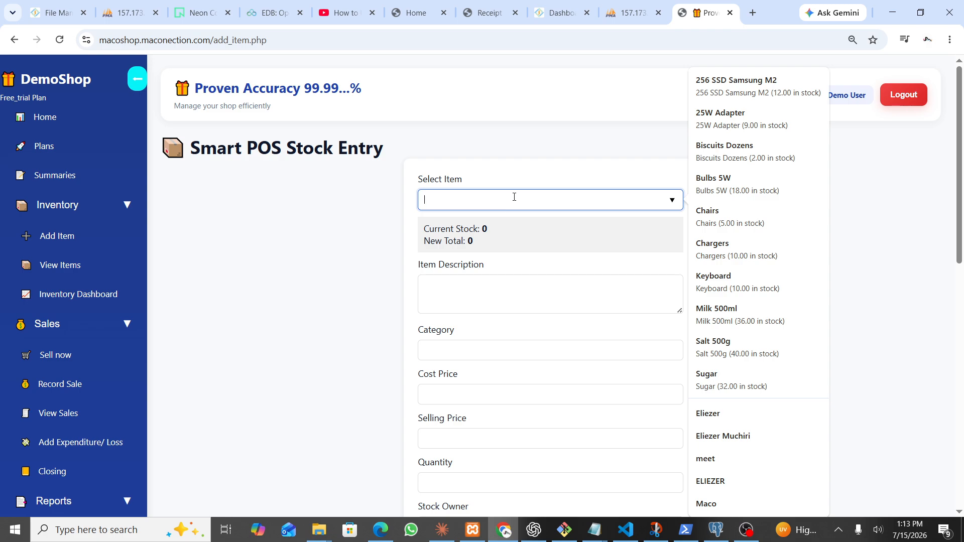
text(SA)
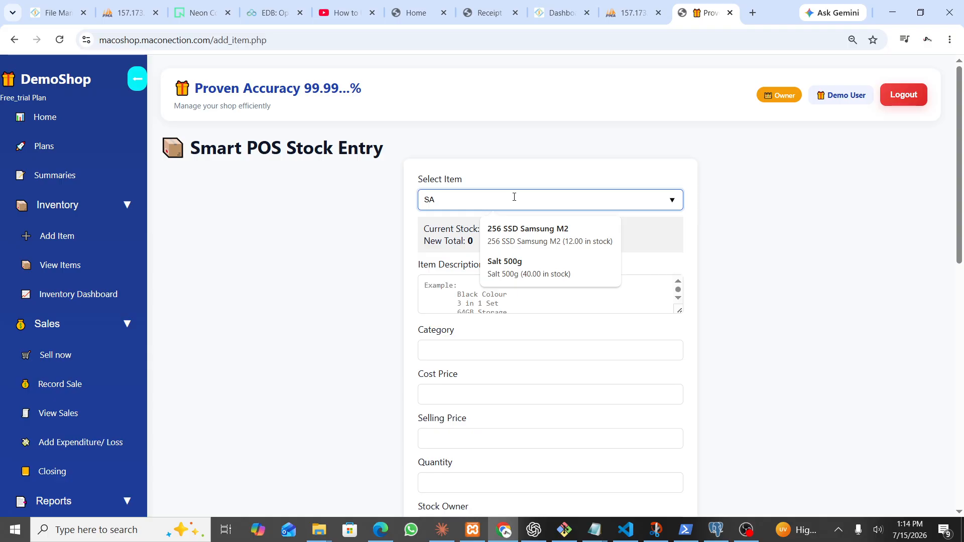
key(BackSpace)
text(lt)
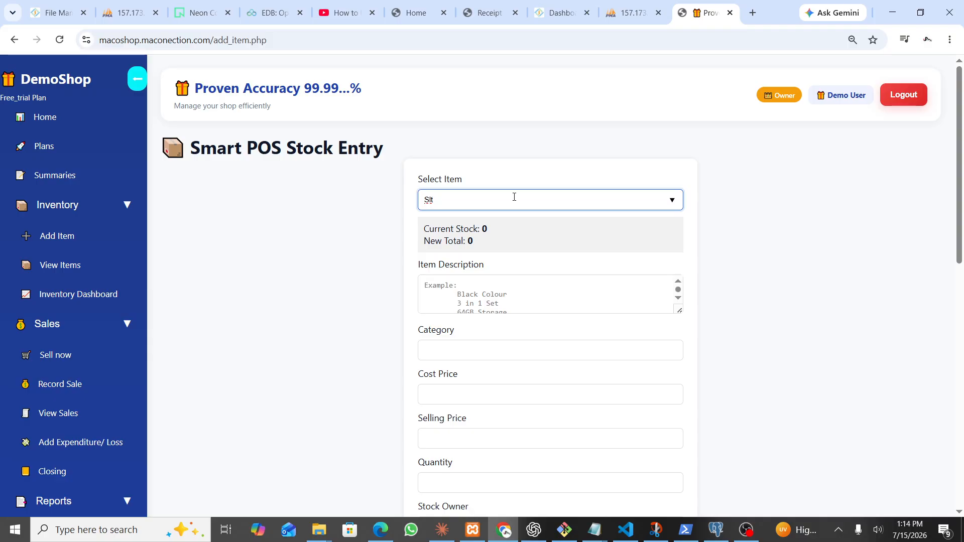
key(BackSpace)
key(BackSpace)
text(alt)
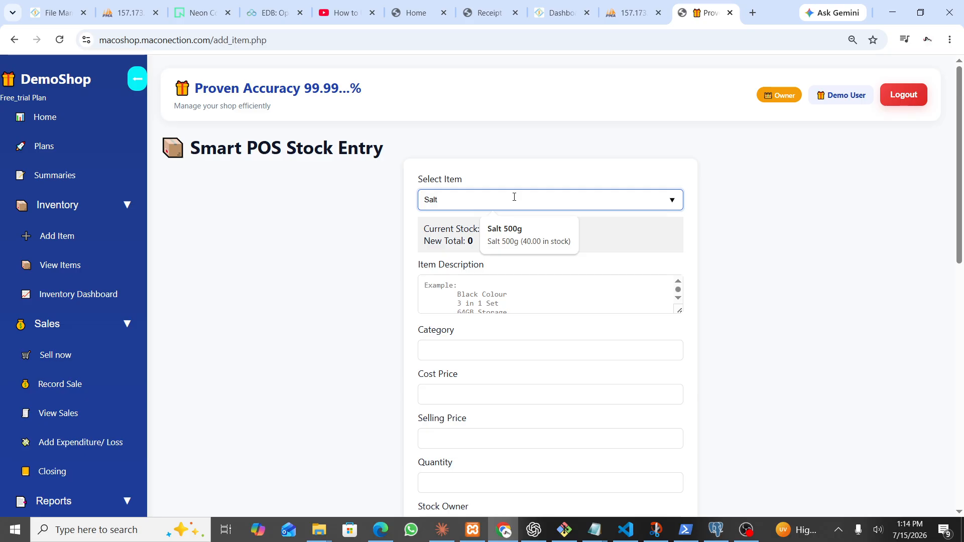
text( l)
text(1Kg)
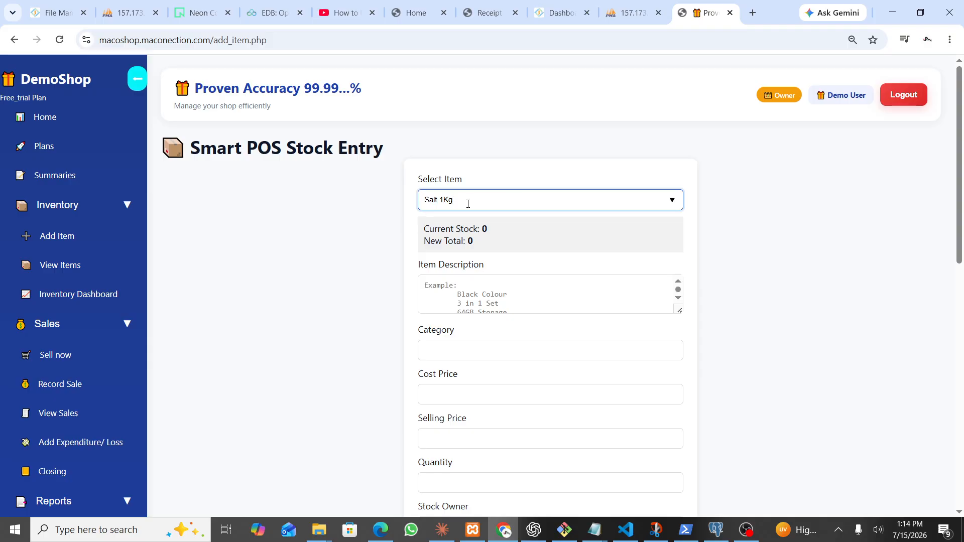
Set the new item's cost price to 35, selling price to 55 and quantity to 24, leaving the category blank
click(452, 349)
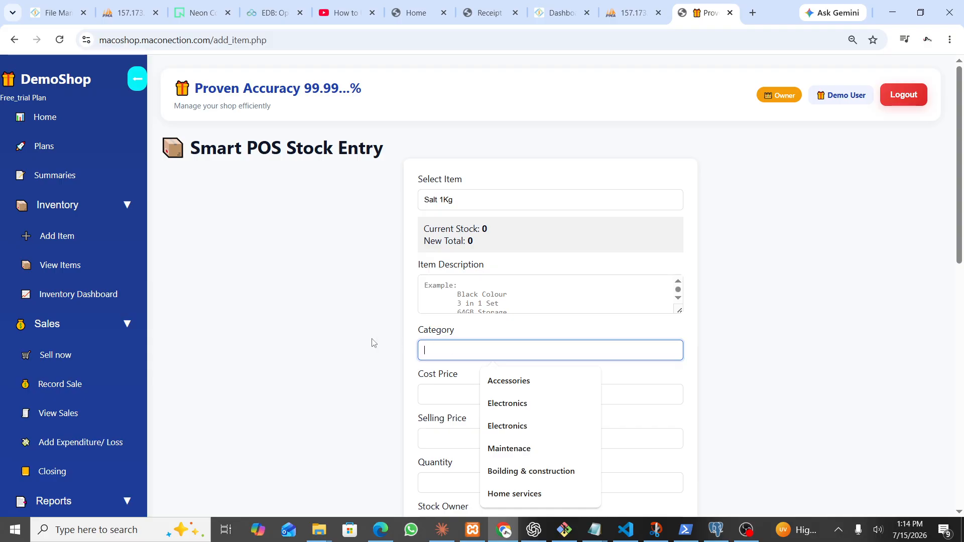
click(450, 395)
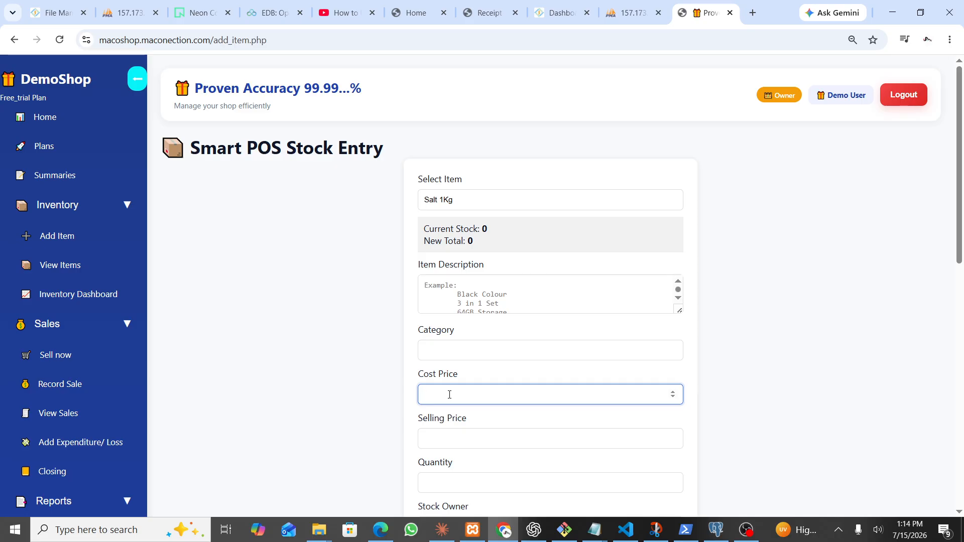
text(35)
click(441, 443)
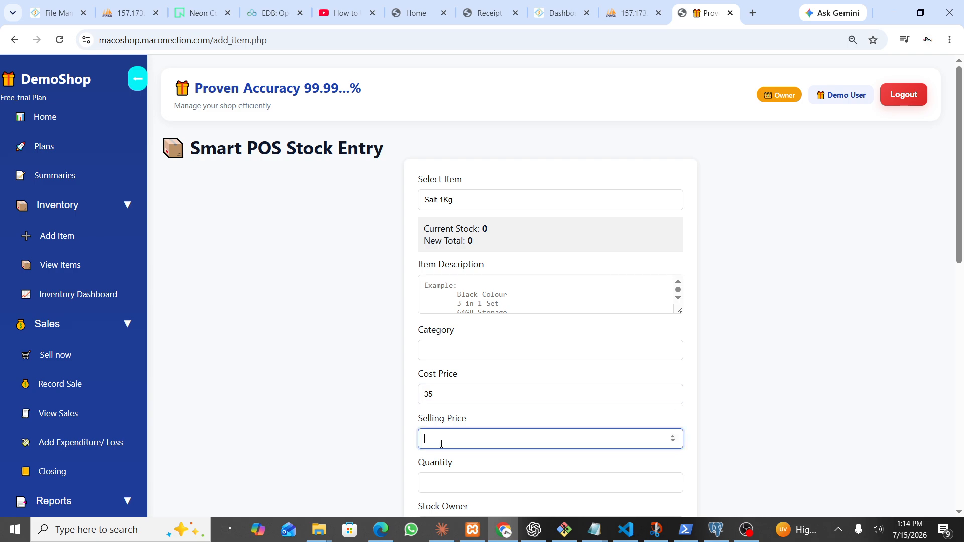
text(55)
scroll(442, 444, down, 1)
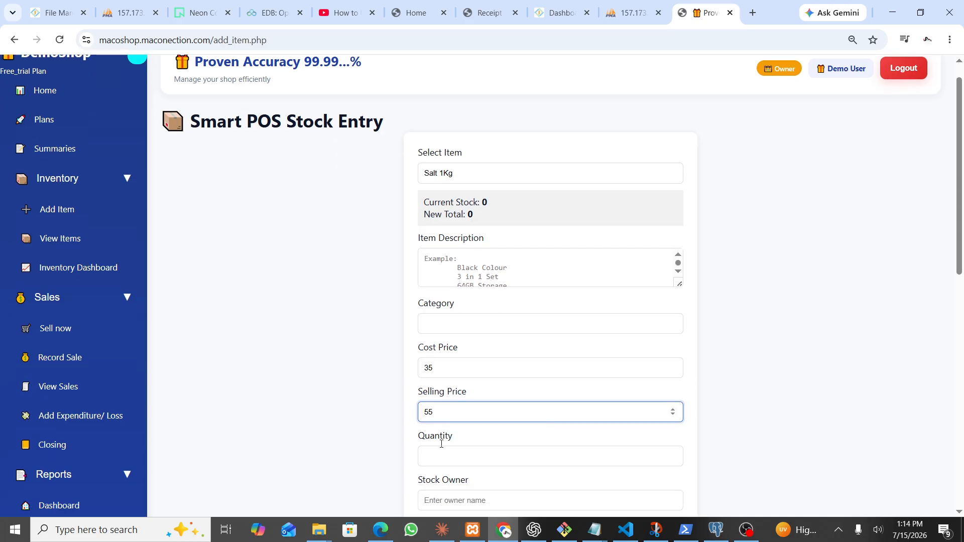
click(461, 421)
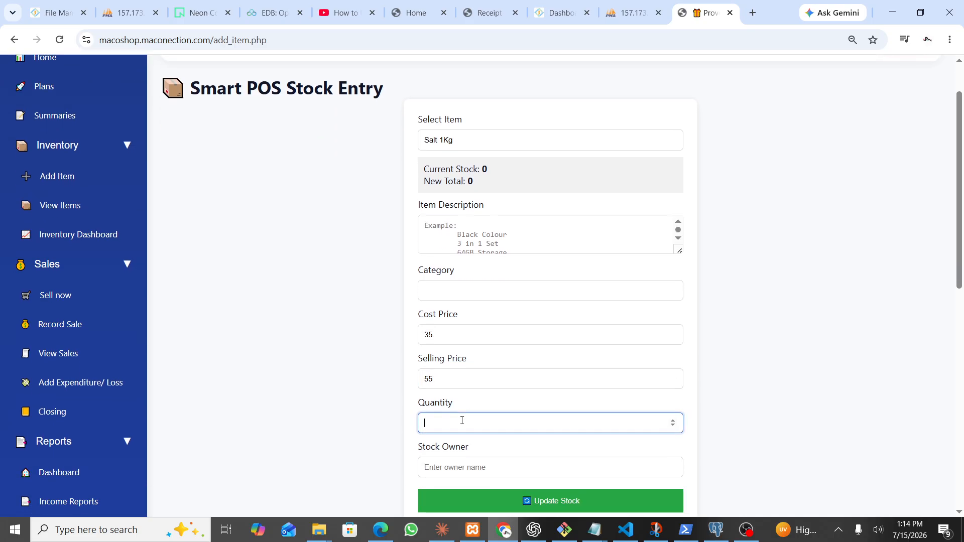
text(24)
Save the new stock item with the stock owner left blank
click(475, 468)
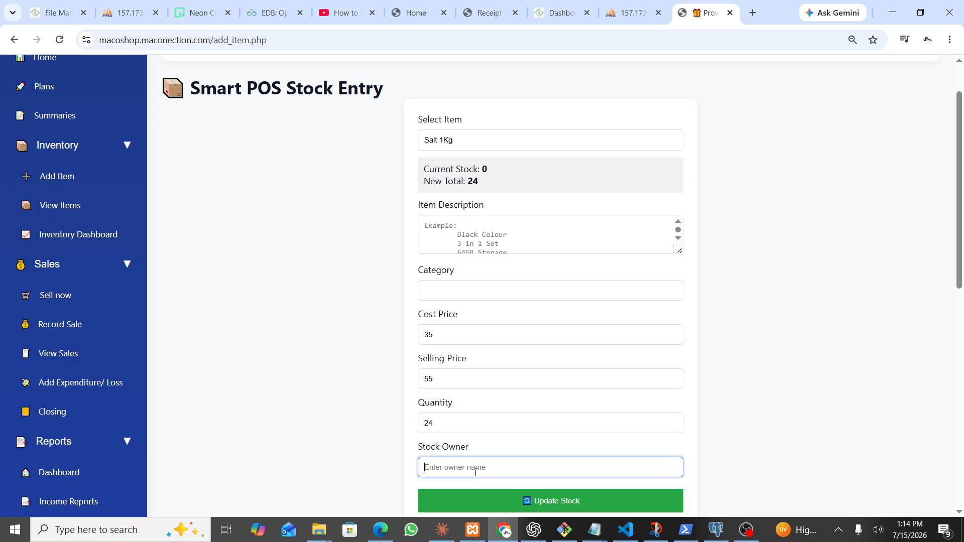
scroll(476, 473, down, 2)
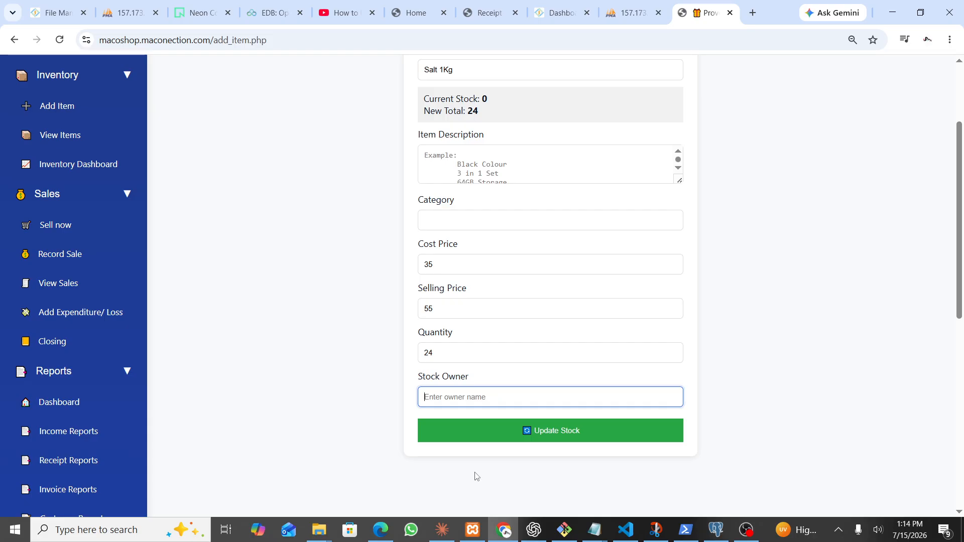
scroll(482, 308, up, 2)
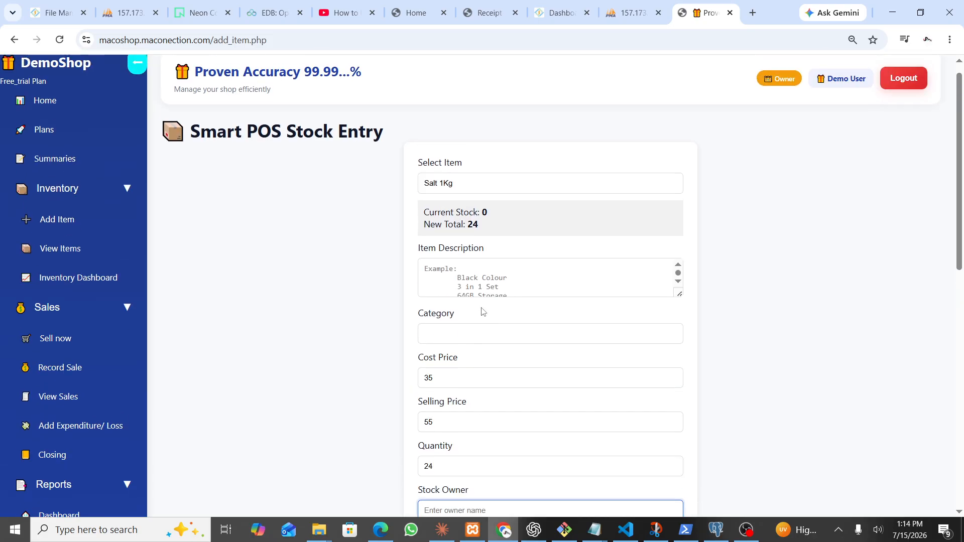
scroll(538, 389, down, 2)
click(557, 453)
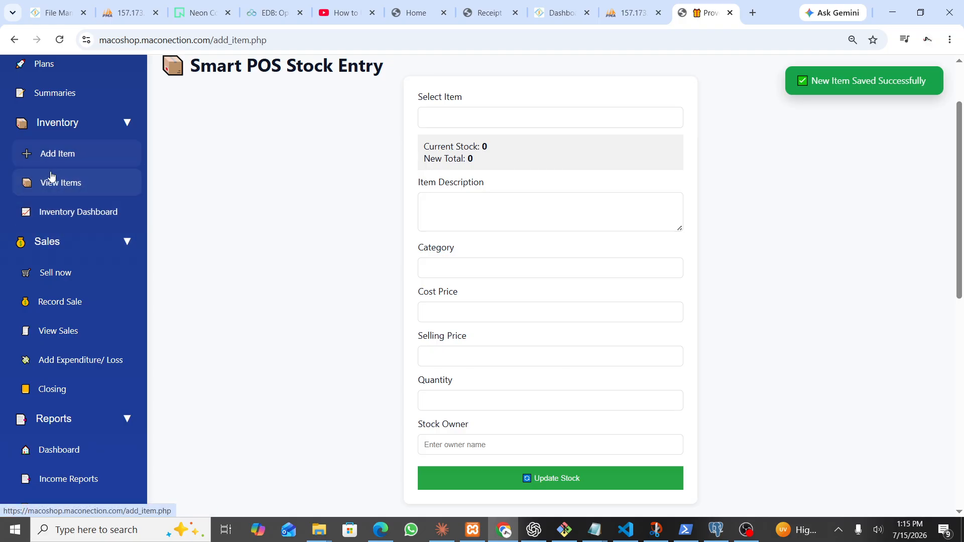
Open the list of inventory items and check the Salt 1Kg entry's prices and quantity
click(61, 192)
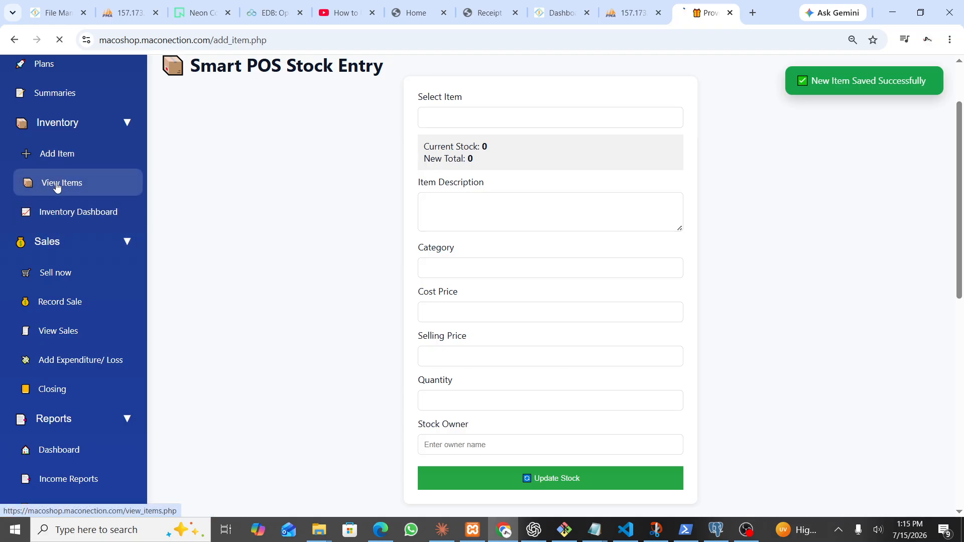
scroll(302, 324, down, 2)
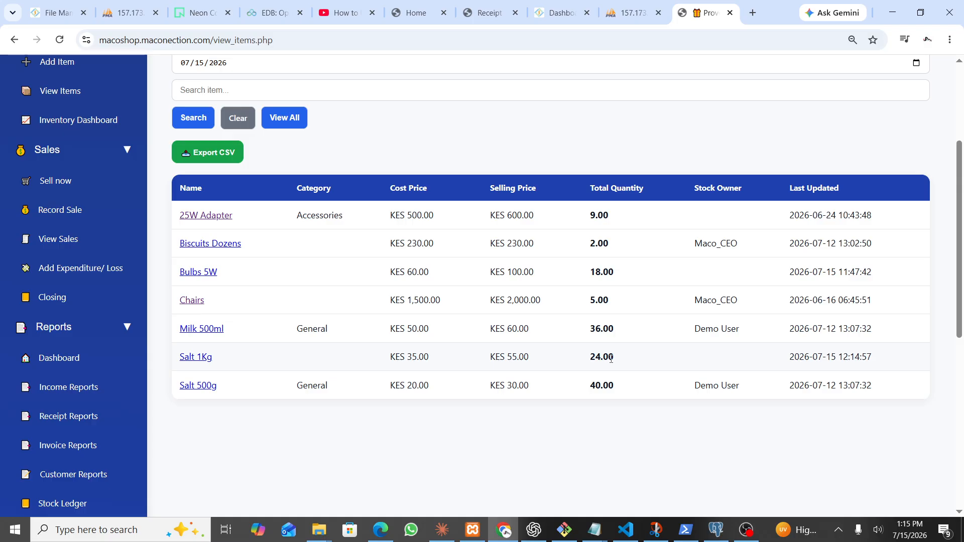
scroll(612, 358, up, 1)
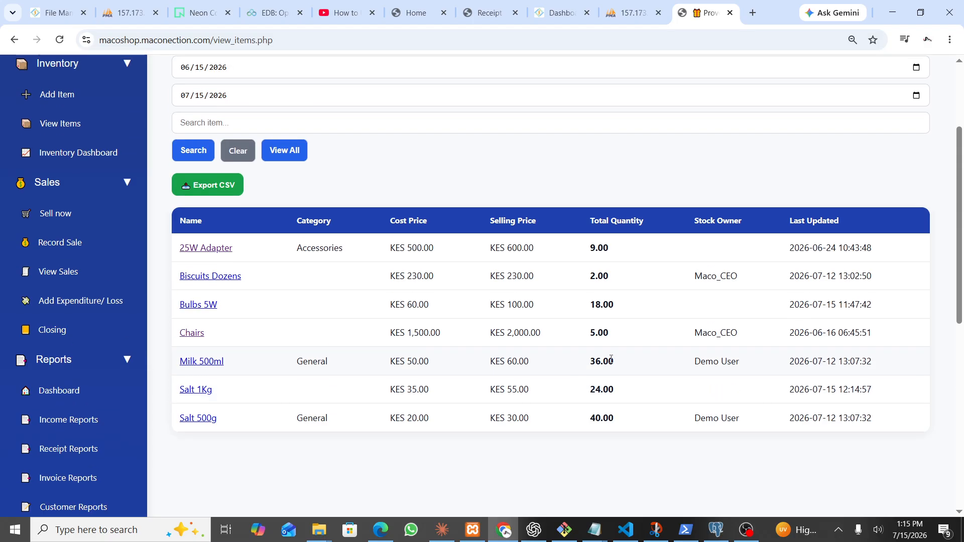
scroll(490, 321, up, 3)
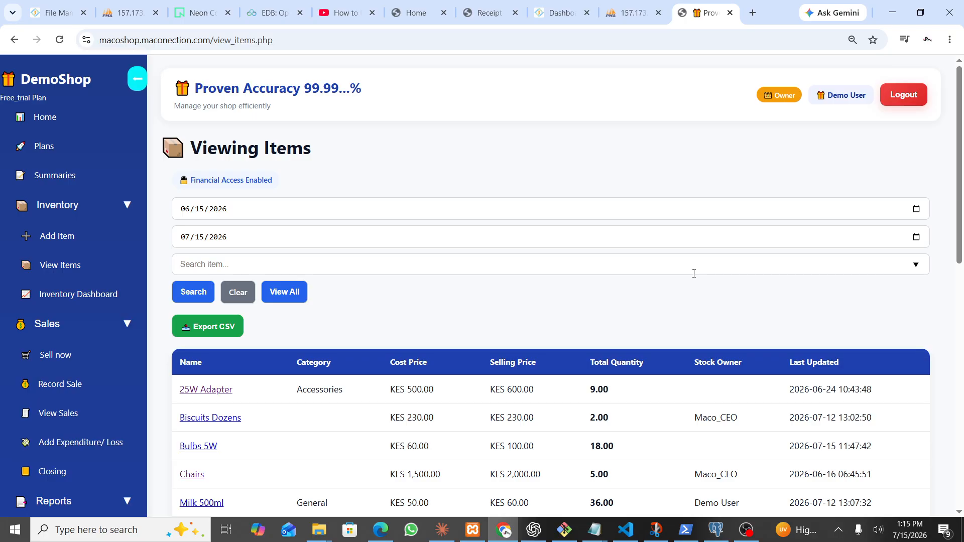
Log out, re-enter the live demo shop and go to its main menu
click(910, 93)
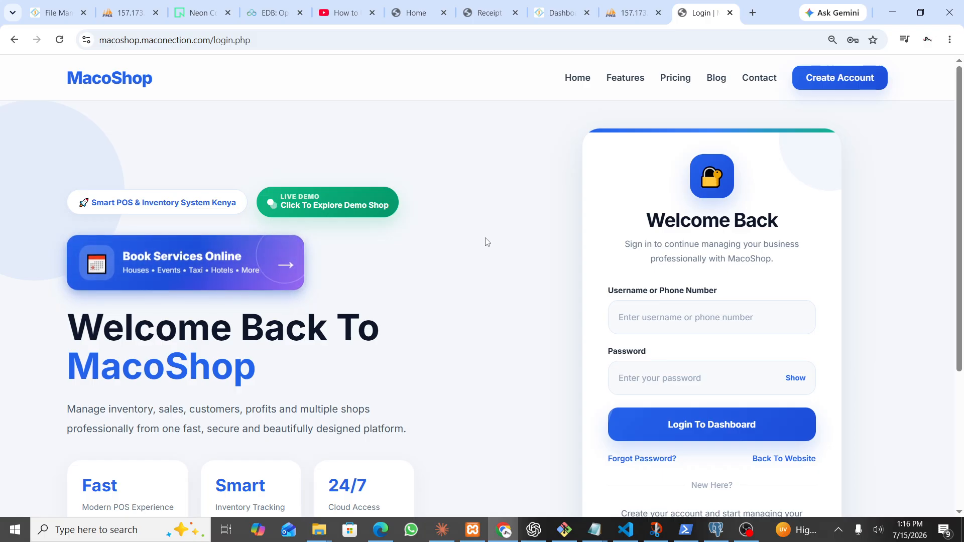
click(330, 207)
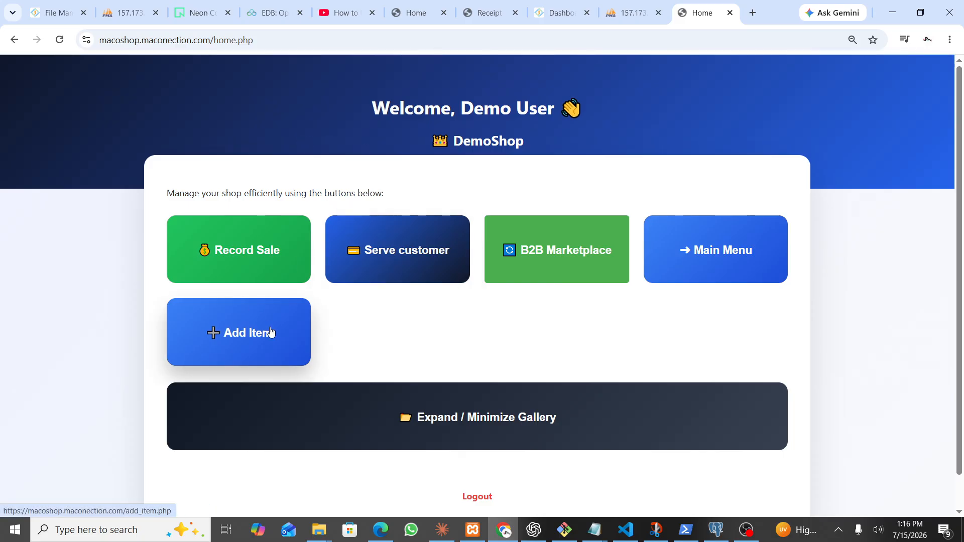
click(743, 261)
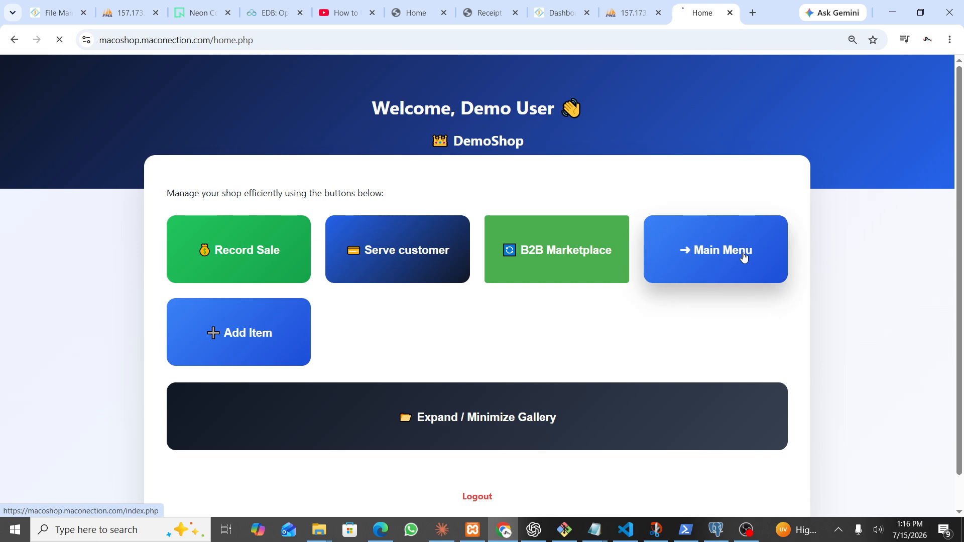
Open the restock request form from the Business section of the main menu
scroll(361, 327, down, 7)
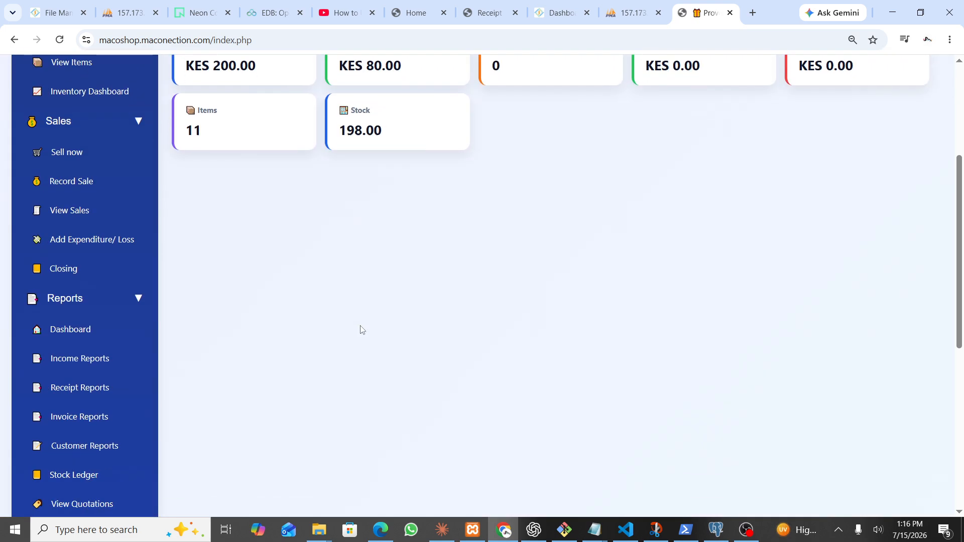
scroll(361, 329, down, 4)
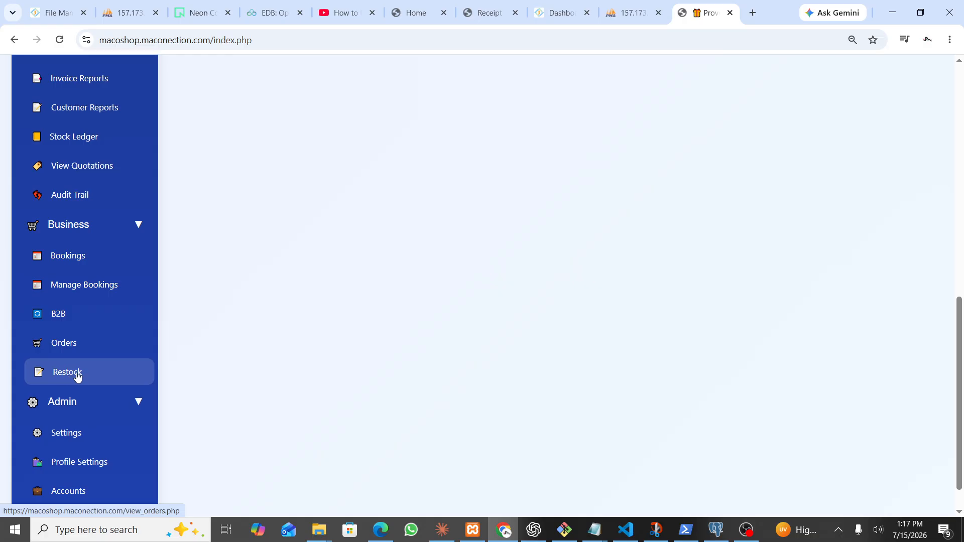
click(68, 350)
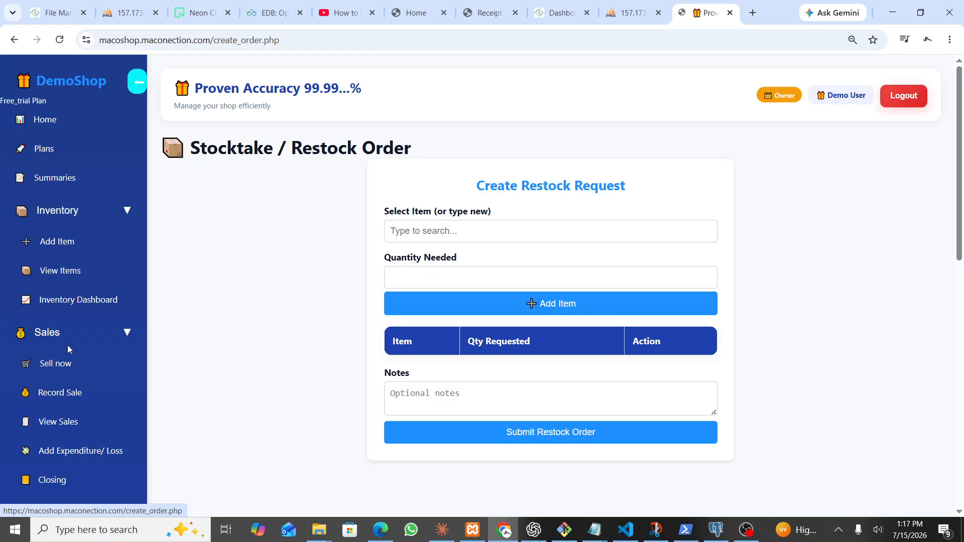
Add a new item named Tea leaves 250G with a needed quantity of 10 to the restock request
click(445, 229)
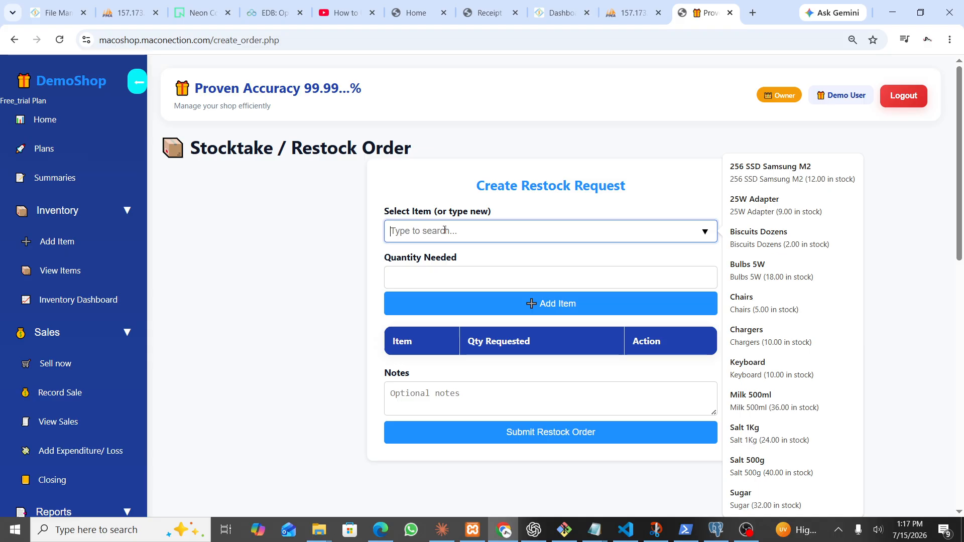
text(T)
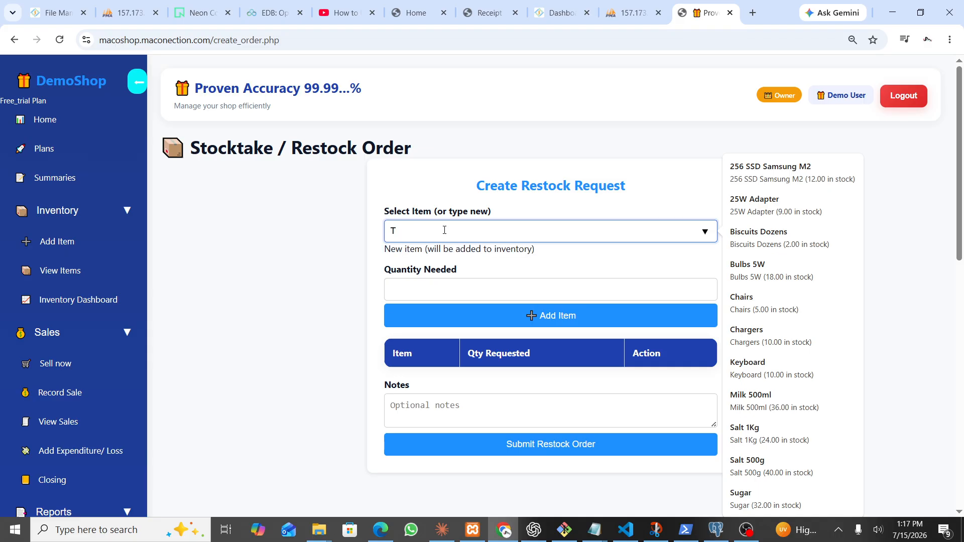
text(ea le)
text(aved)
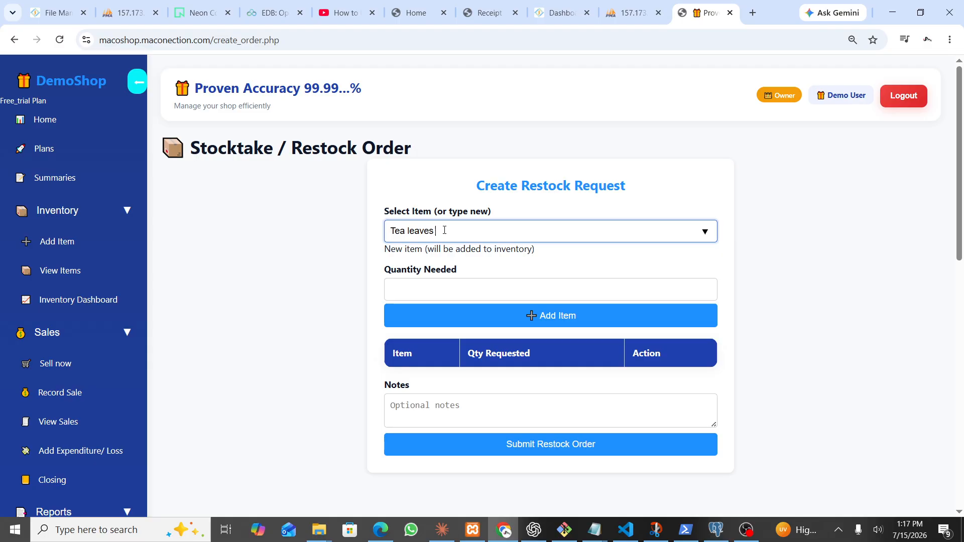
text(250)
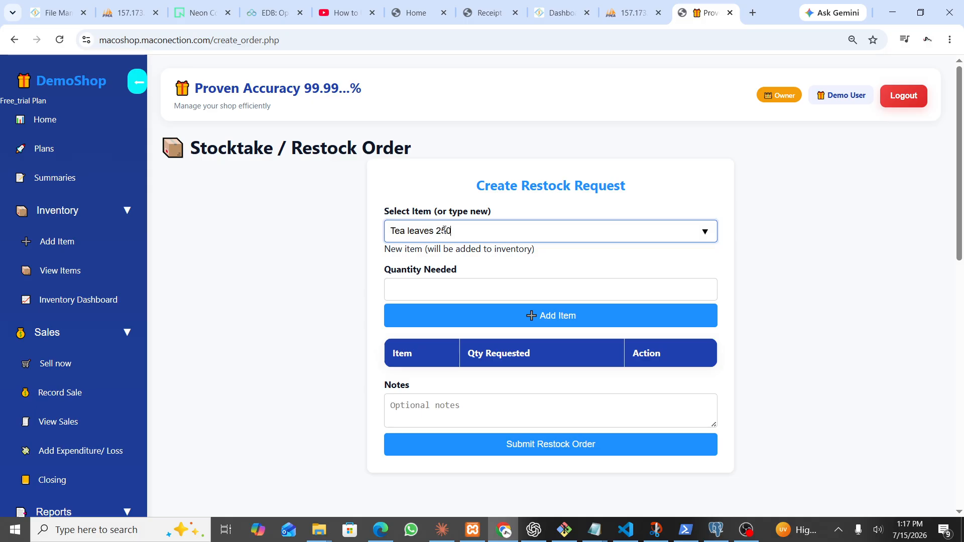
text(G)
click(441, 286)
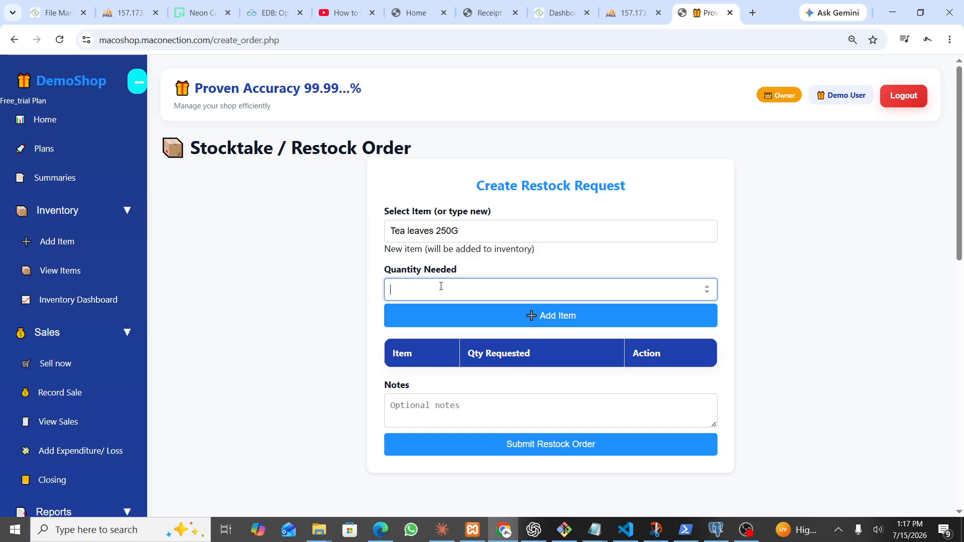
text(10)
click(540, 317)
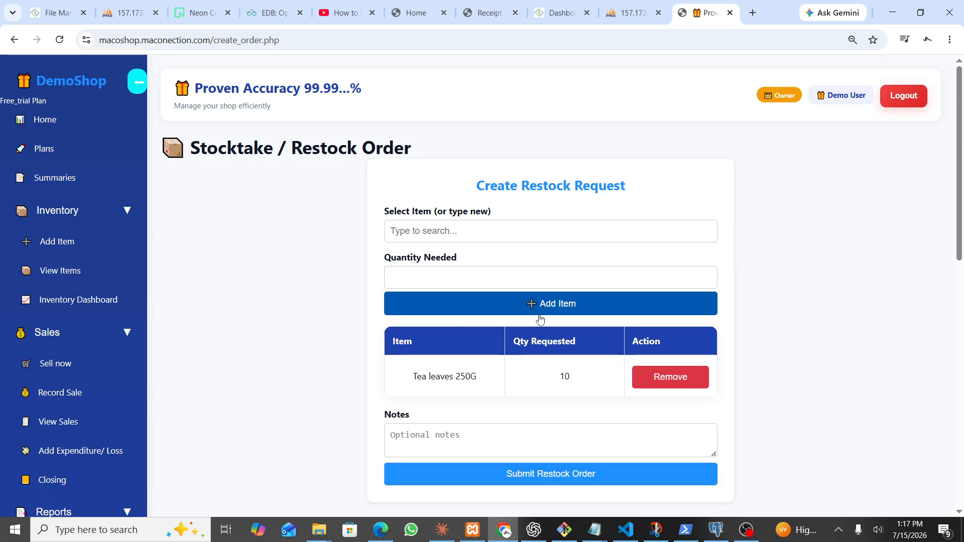
Add a new item named Tea Leaves 50G with a needed quantity of 15 to the restock request
click(444, 234)
text(T)
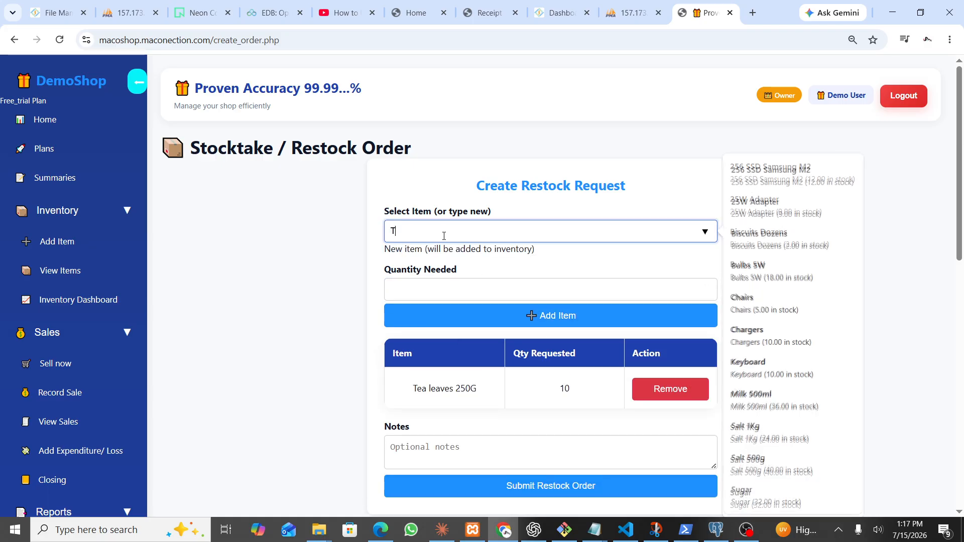
text(ea Leaves)
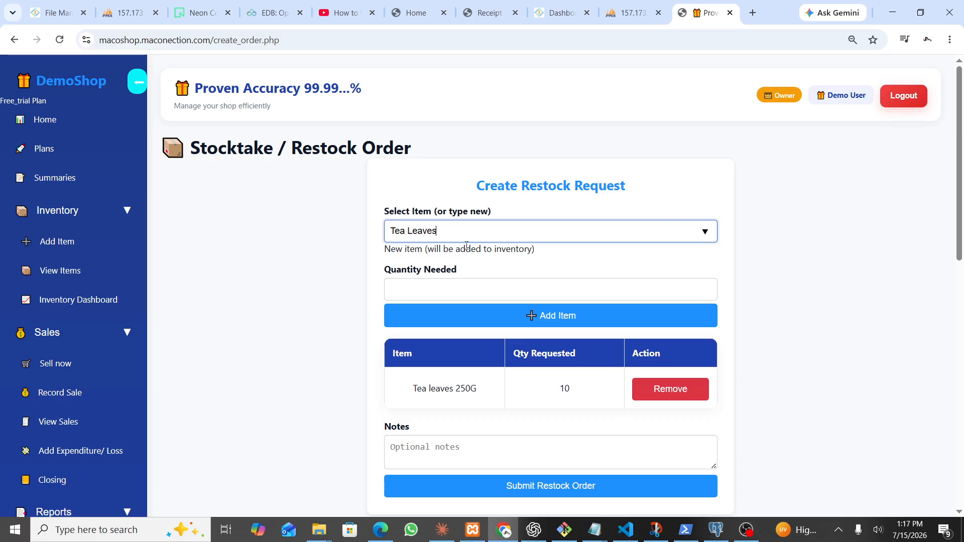
text( 50G)
click(424, 285)
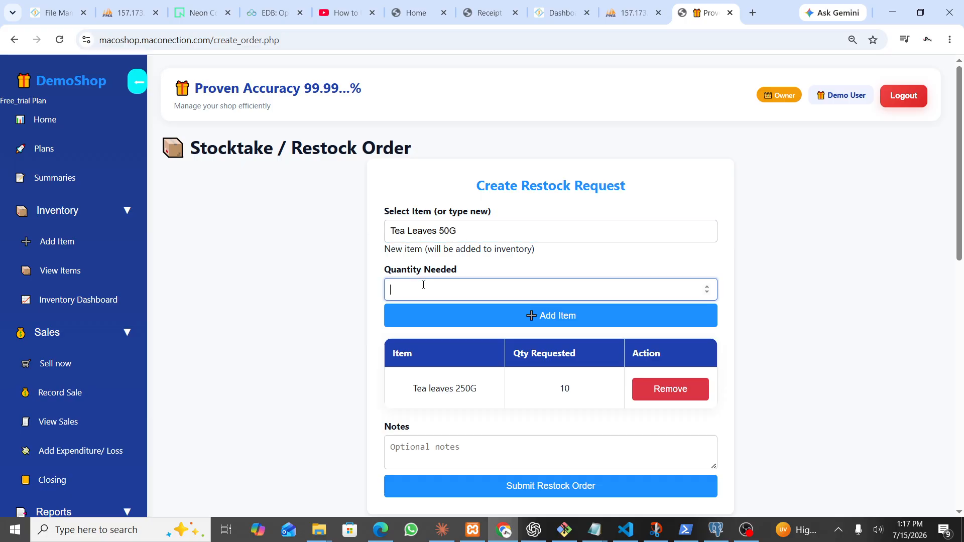
text(15)
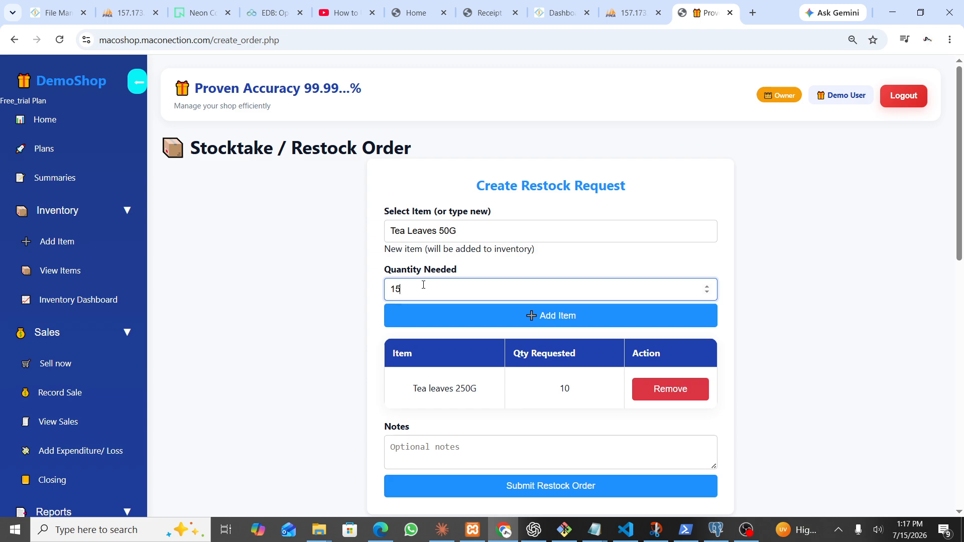
click(563, 322)
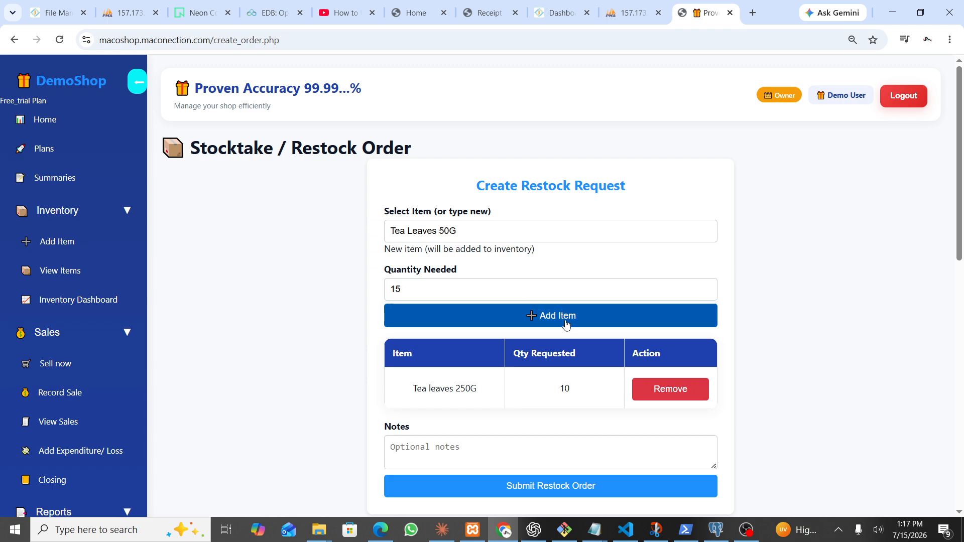
Add a new item named Pens Bick Sharp Pinted with a needed quantity of 20 to the restock request
click(455, 235)
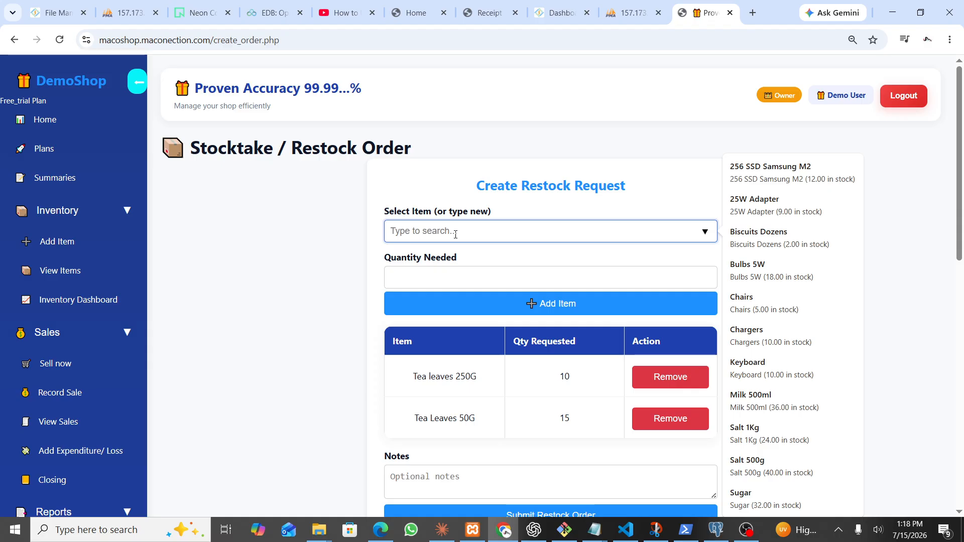
text(Pens)
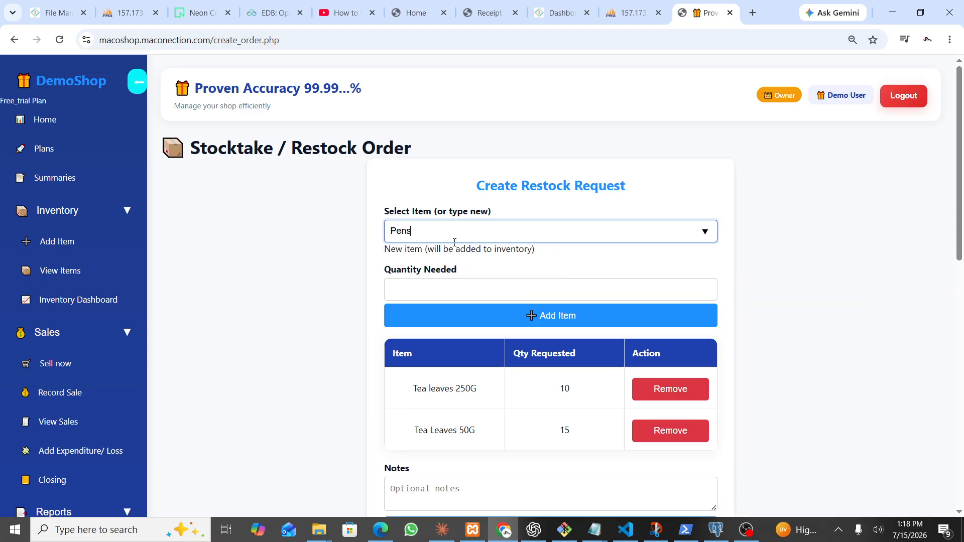
text( Bick Sharp Pinted)
click(458, 294)
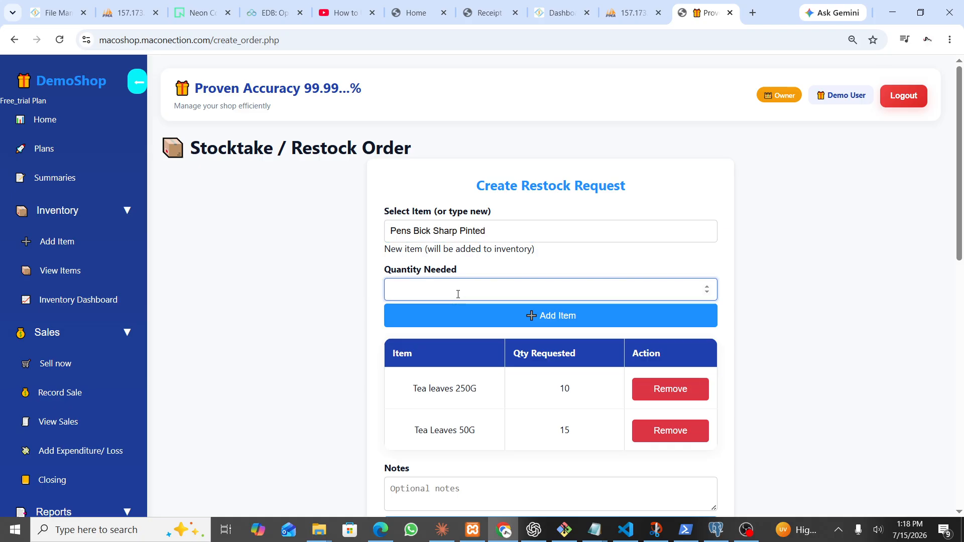
text(1)
text(0)
key(BackSpace)
text(12)
key(BackSpace)
text(20)
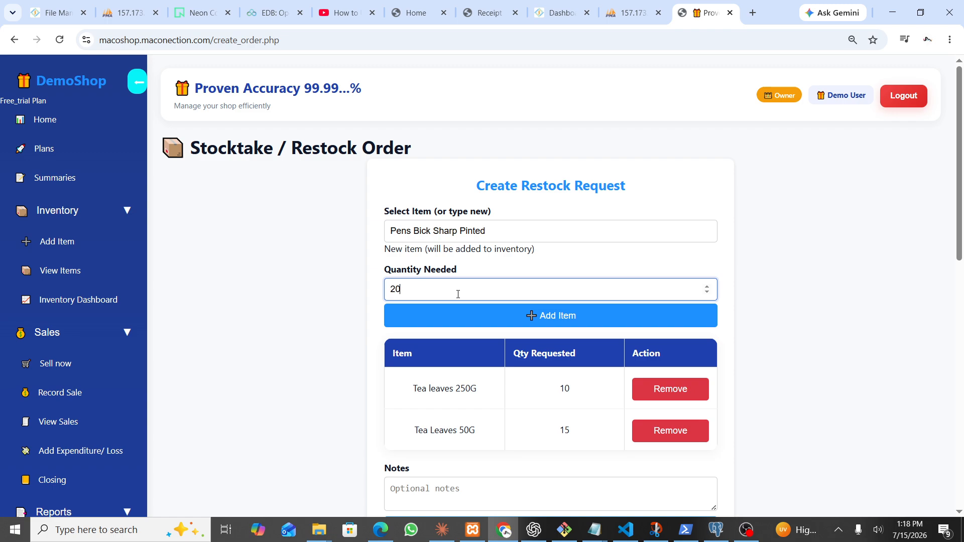
click(561, 317)
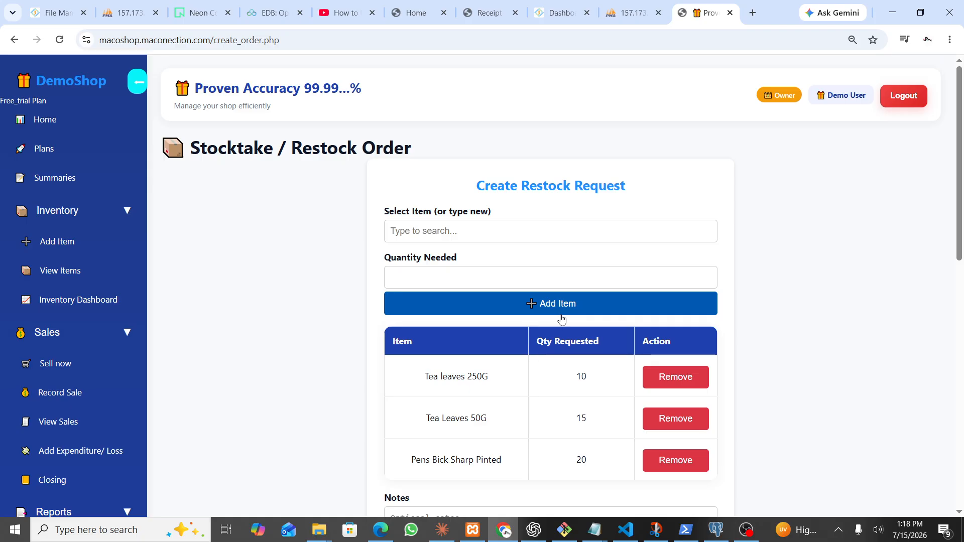
Submit the restock order with the notes left empty
scroll(564, 324, down, 3)
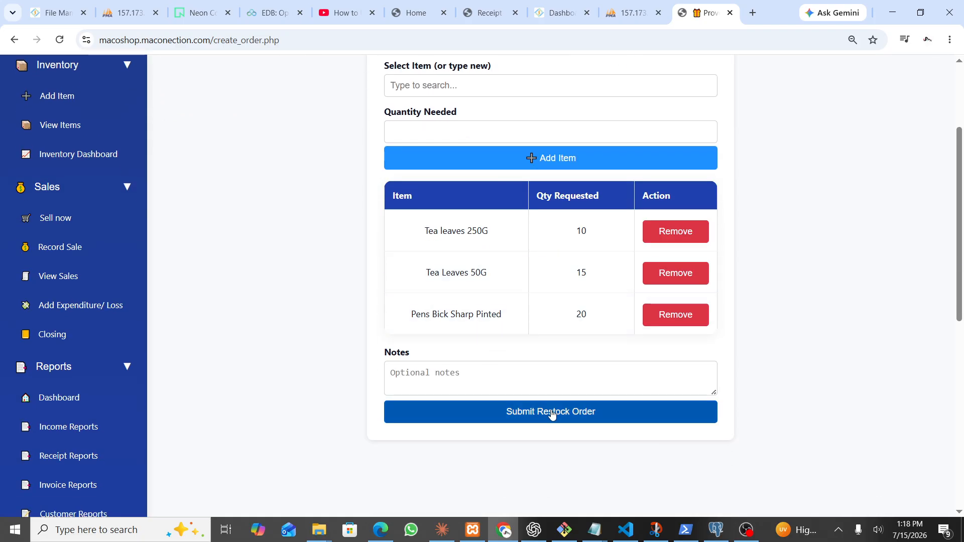
click(553, 413)
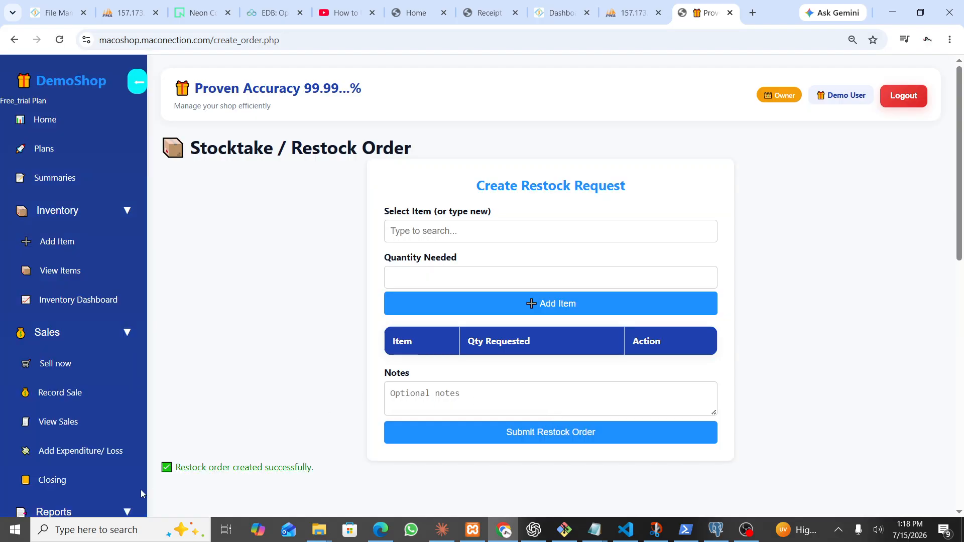
scroll(155, 392, down, 2)
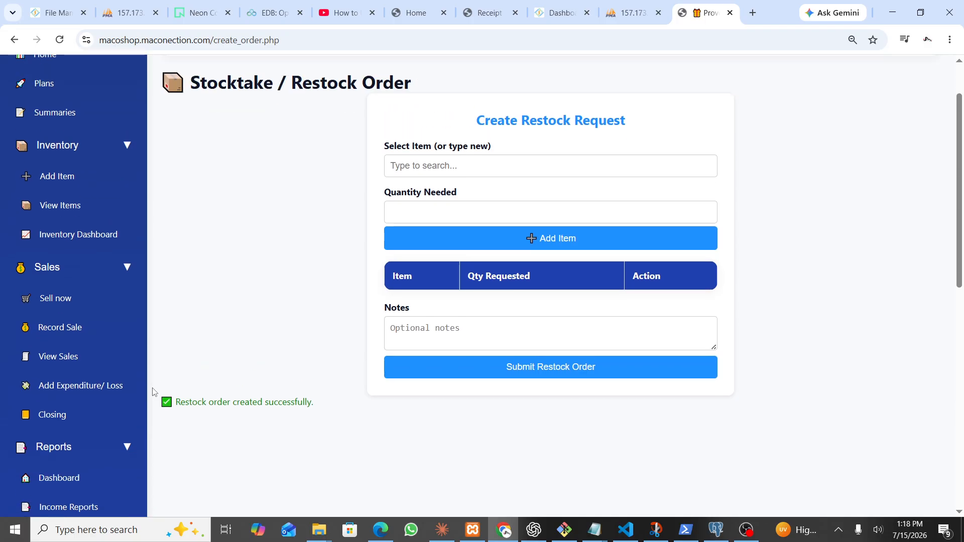
scroll(297, 273, up, 2)
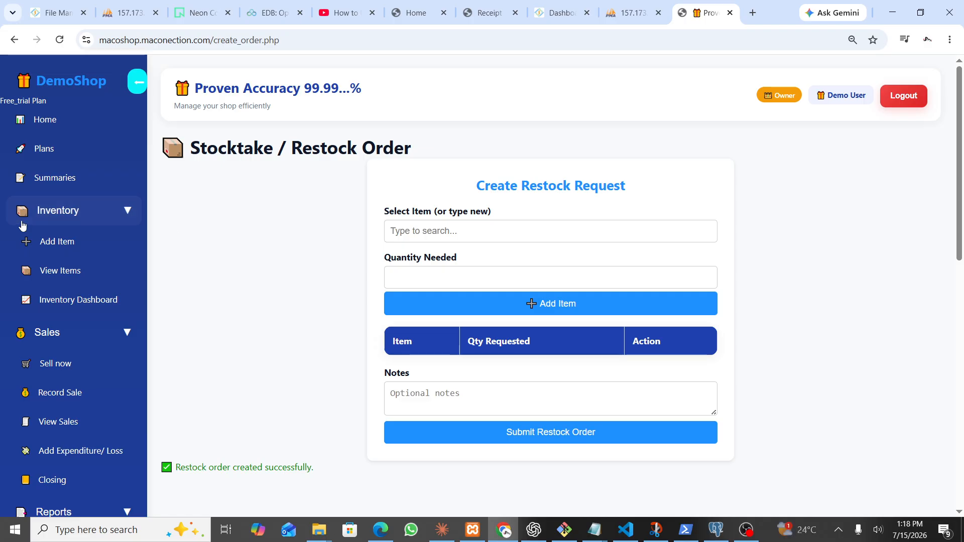
Open the list of restock orders from the Business section and go to the pending orders
scroll(162, 277, down, 1)
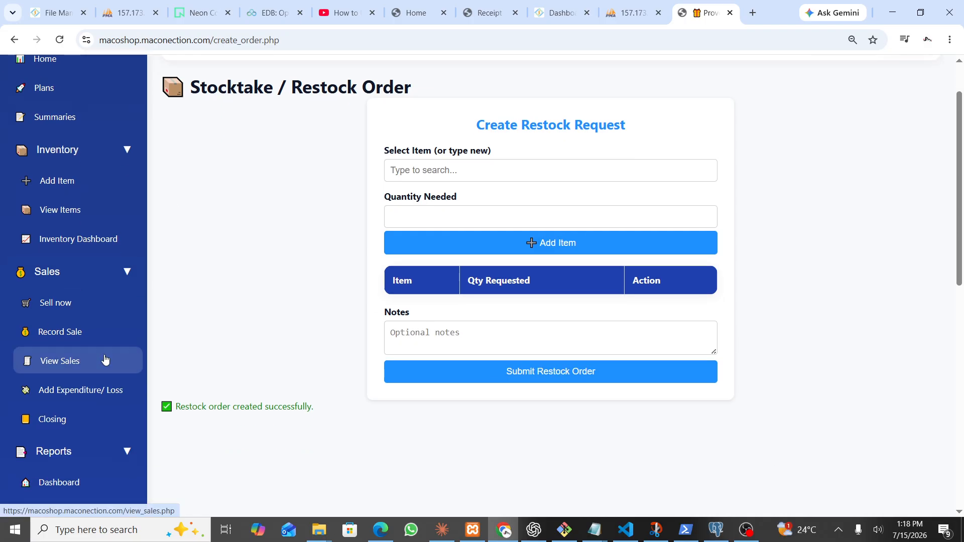
scroll(106, 357, down, 1)
scroll(95, 402, down, 5)
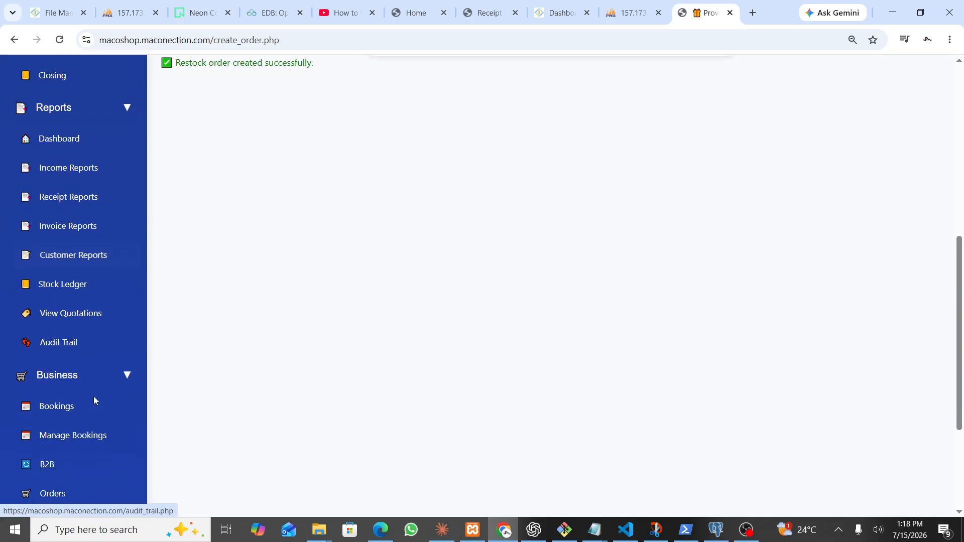
scroll(110, 439, down, 1)
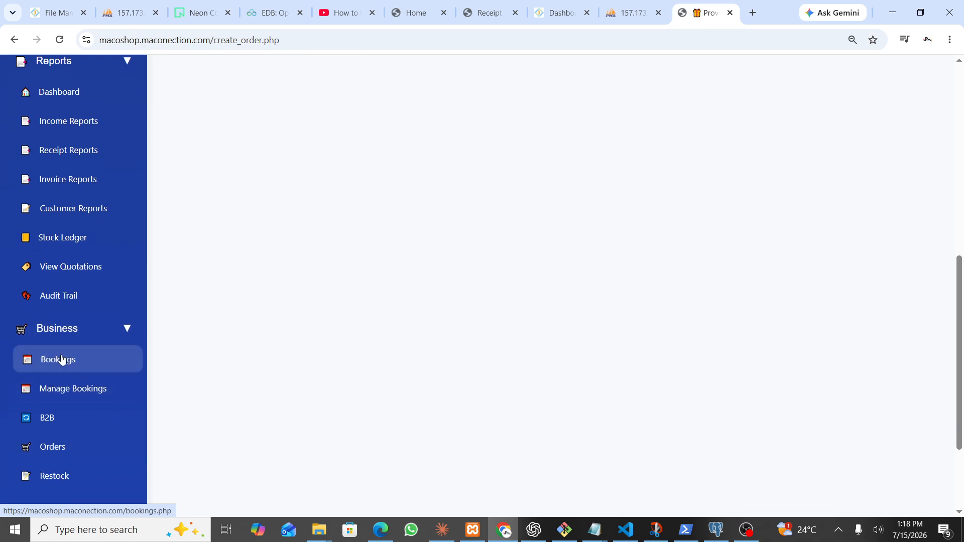
scroll(79, 375, down, 1)
scroll(78, 374, down, 2)
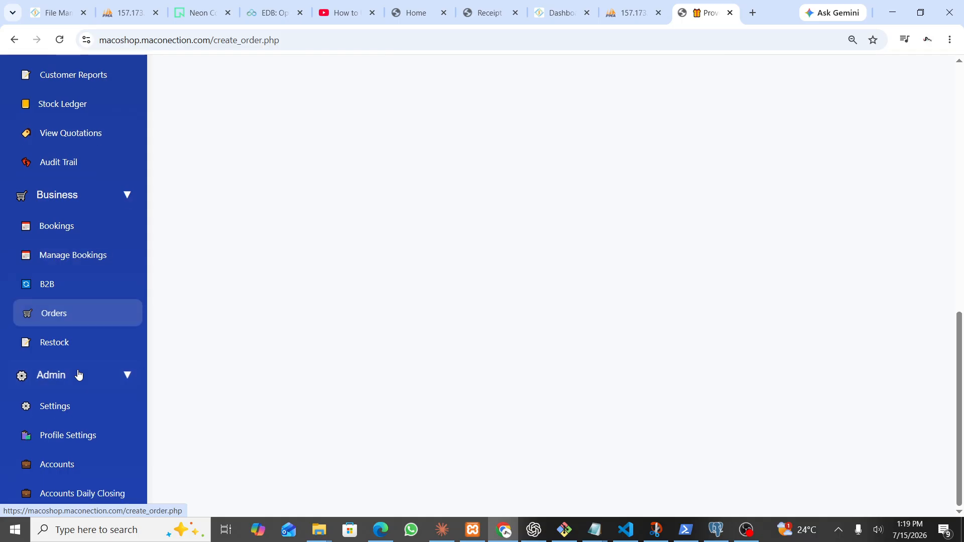
click(61, 345)
scroll(382, 289, up, 9)
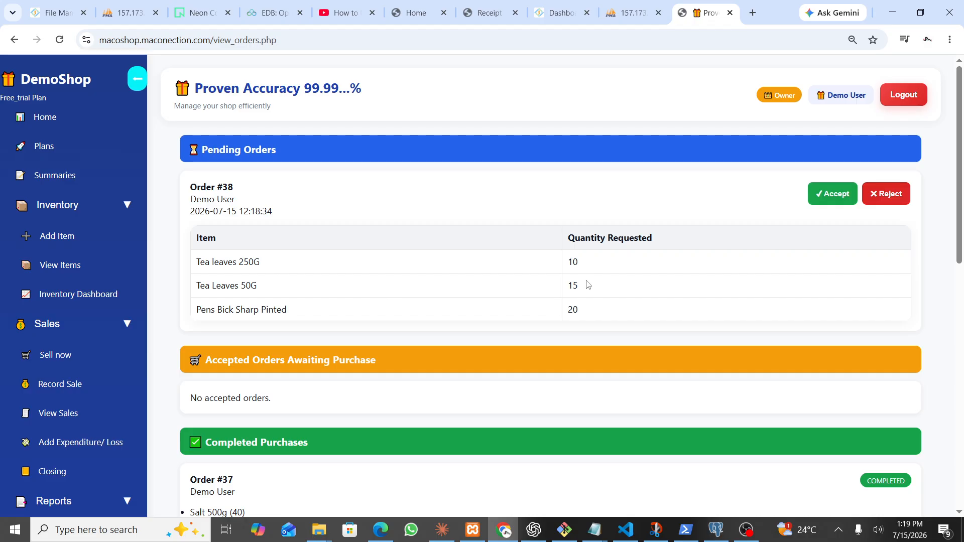
Accept the pending order for tea leaves and pens, and open its stock receiving form
click(827, 196)
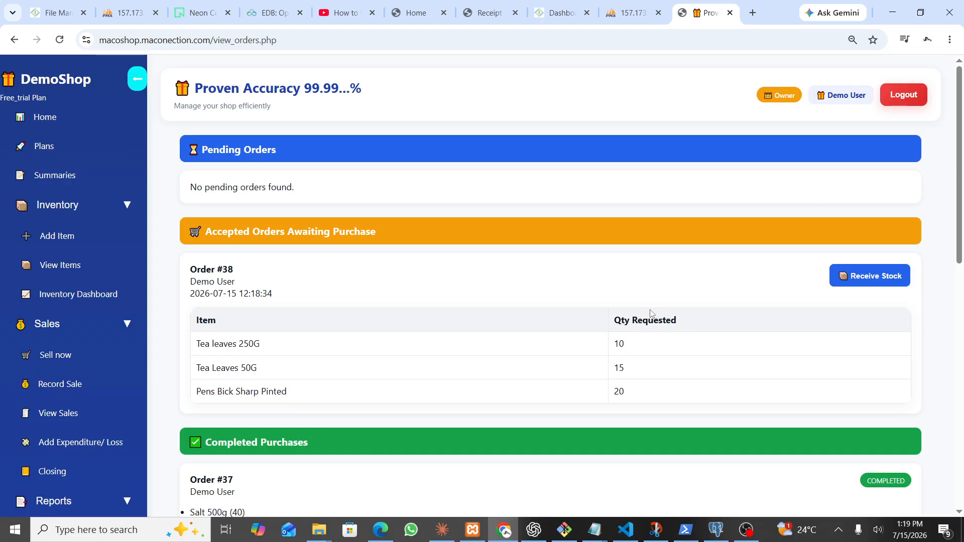
scroll(467, 240, down, 1)
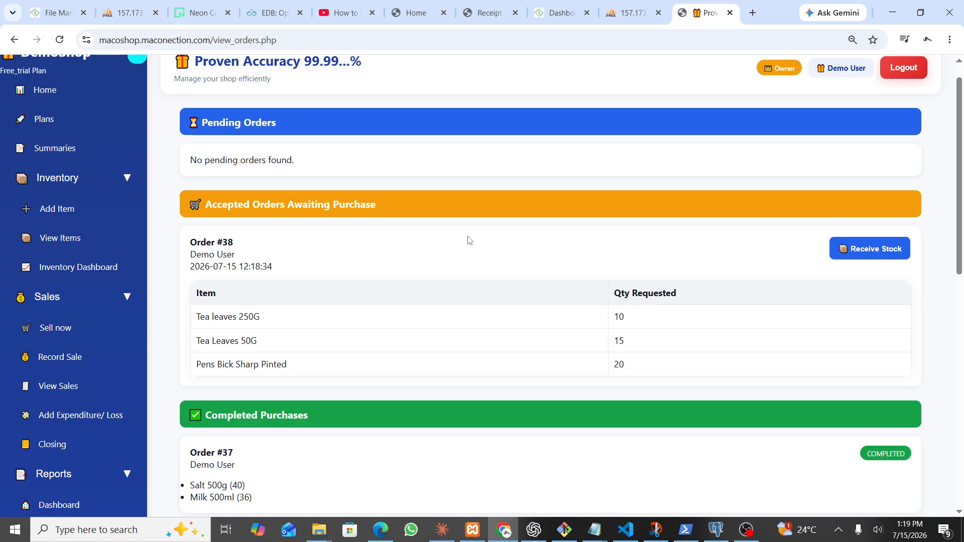
click(871, 254)
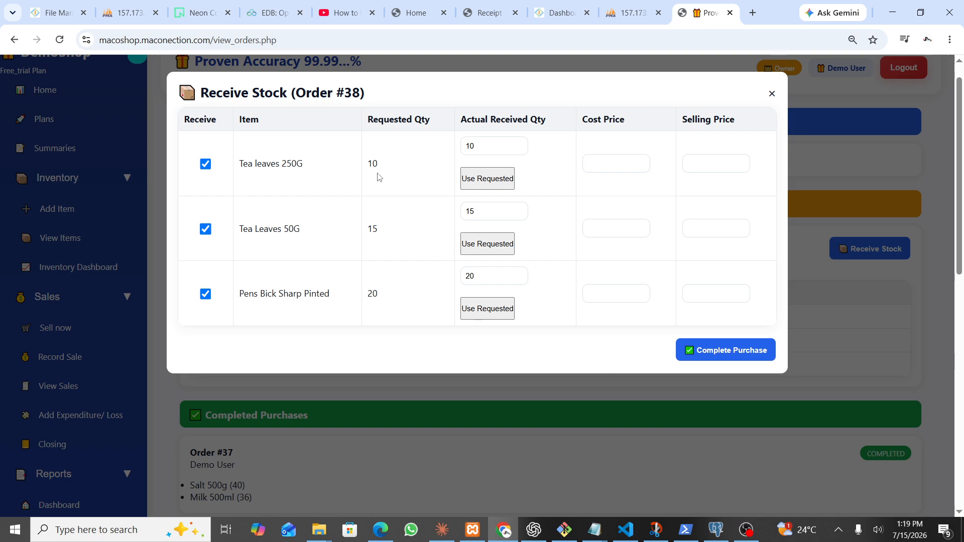
Enter a cost price of 10 and a selling price of 20 for Tea leaves 250G
click(614, 169)
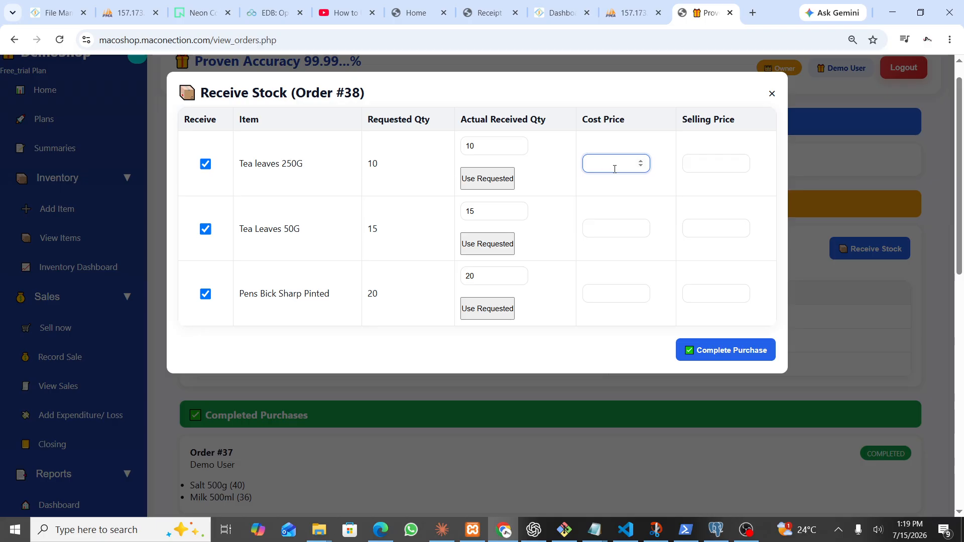
text(10)
click(699, 166)
text(20)
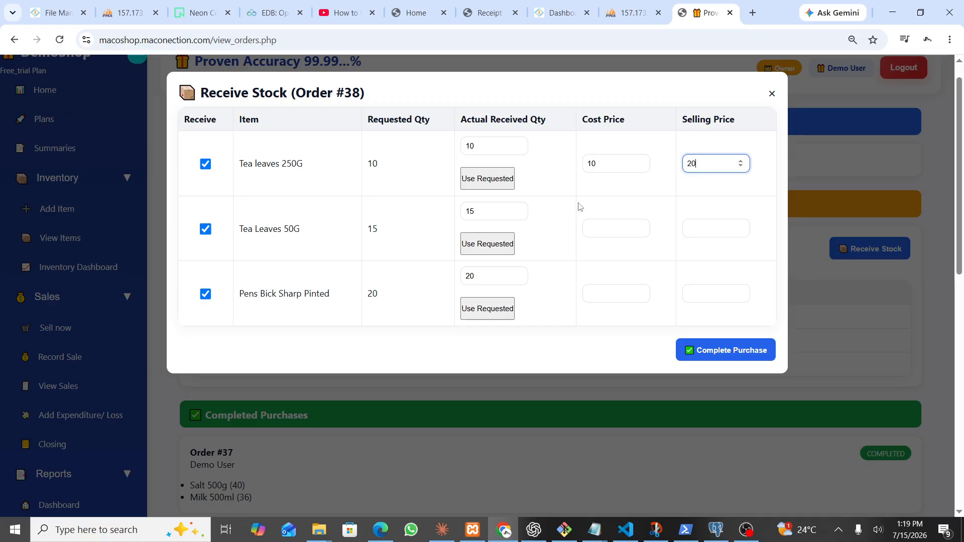
click(612, 225)
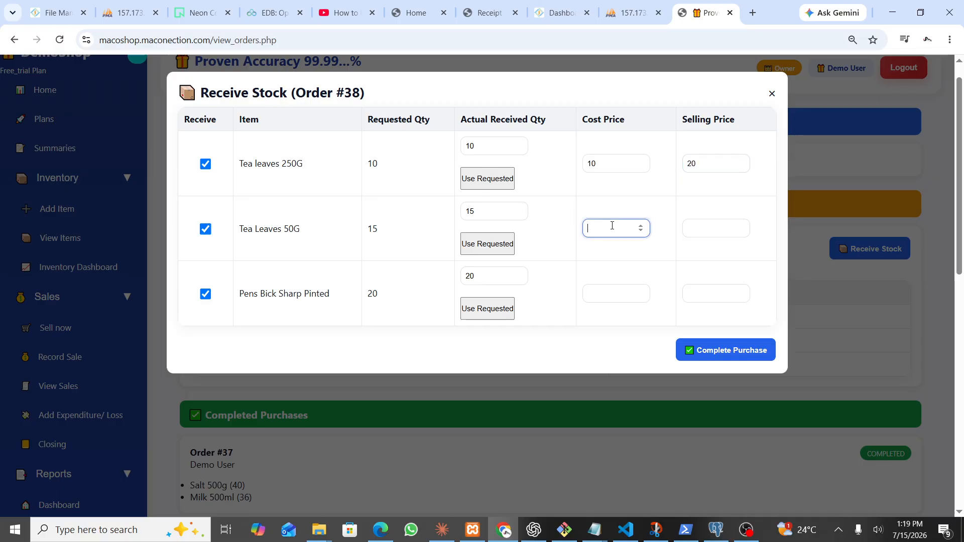
Change the Tea leaves 250G cost price to 50 and its selling price to 60
drag(601, 166, 581, 169)
text(50)
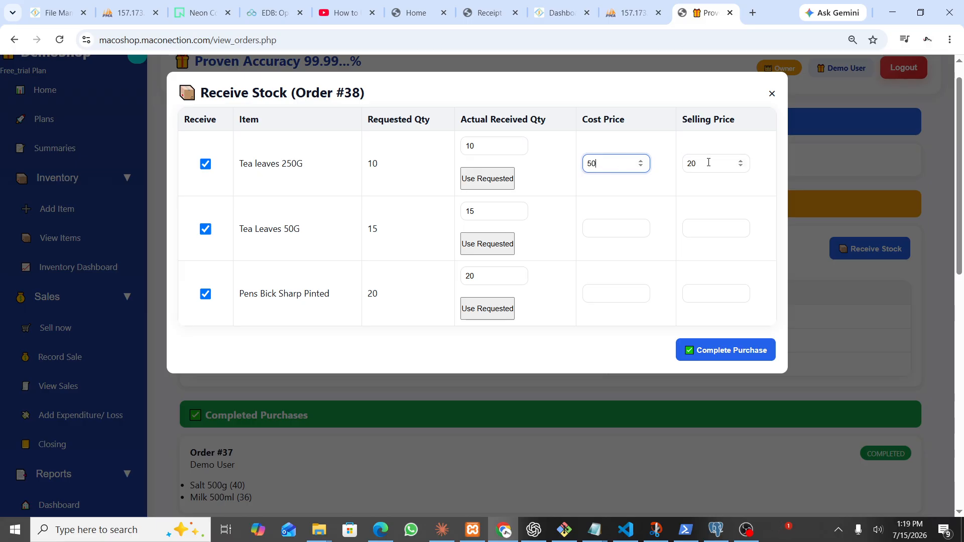
drag(709, 162, 684, 170)
text(60)
Set the Tea Leaves 50G cost price to 10 and its selling price to 15
click(617, 229)
text(10)
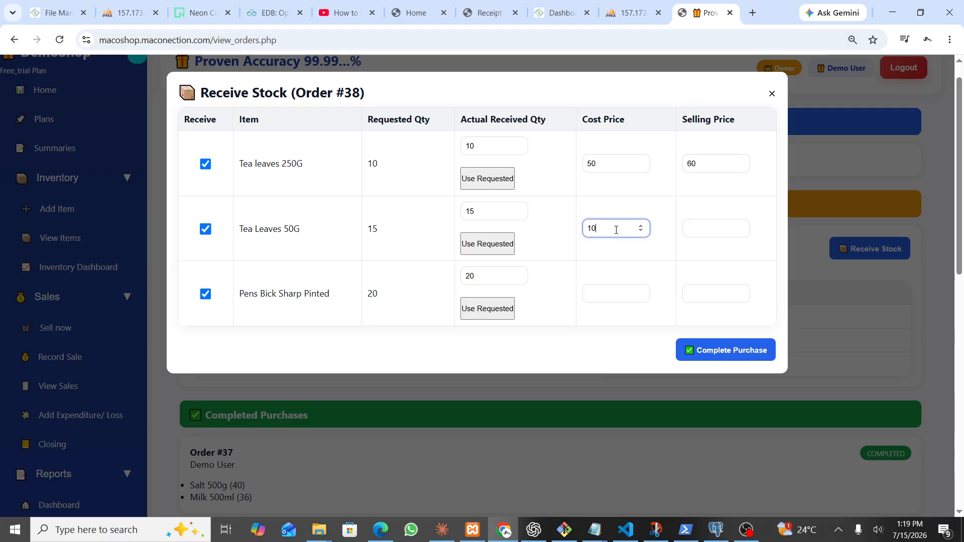
click(723, 230)
text(15)
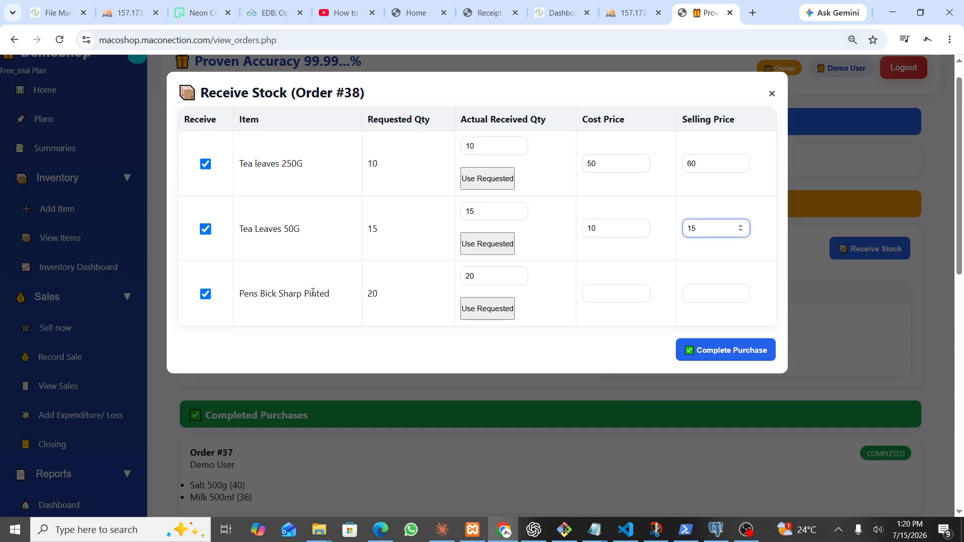
Set the Pens Bick Sharp Pinted cost price to 12 and selling price to 20, and complete the order's purchase
click(608, 290)
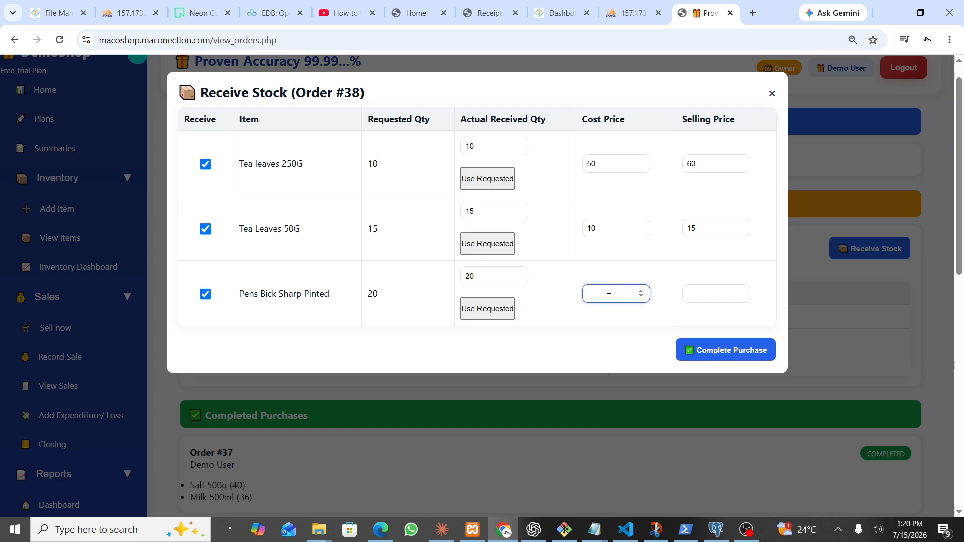
text(12)
click(713, 293)
text(20)
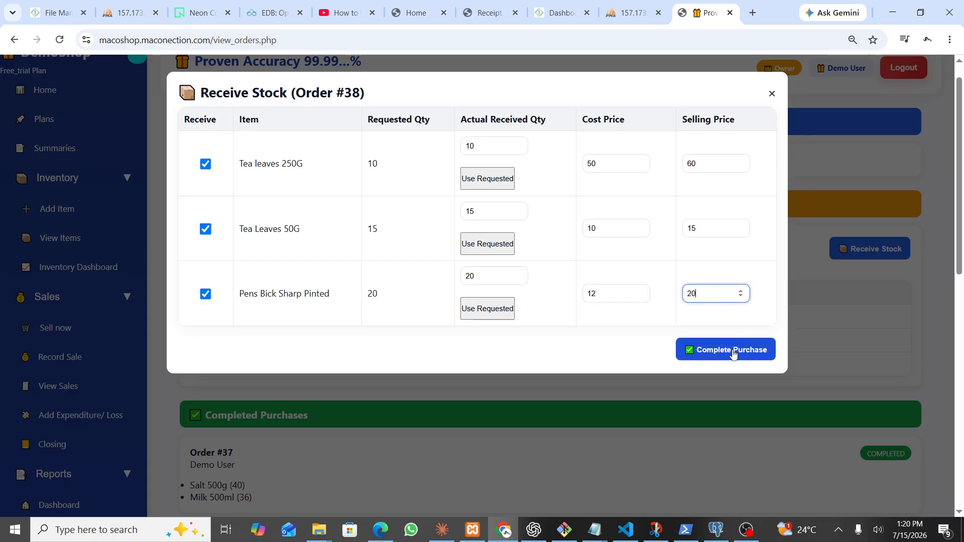
click(732, 350)
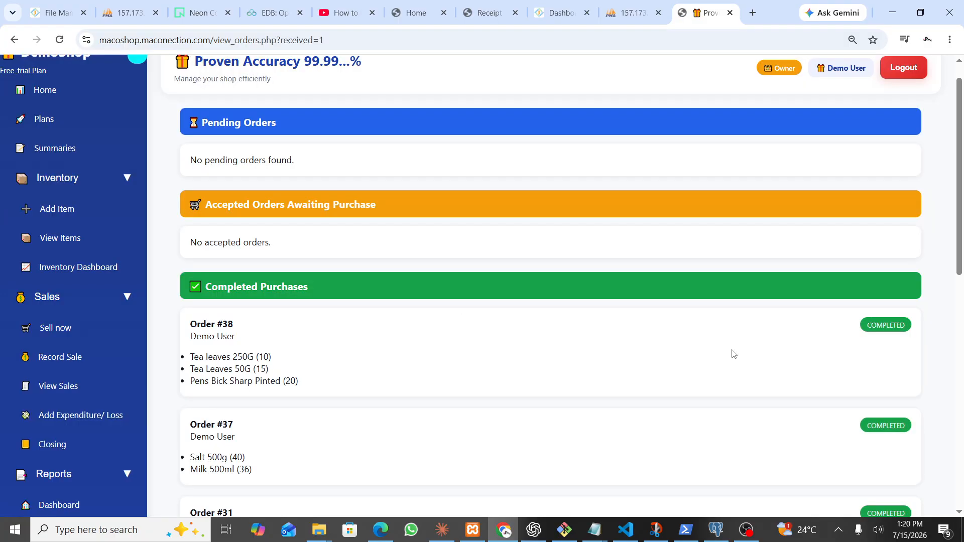
scroll(643, 417, down, 5)
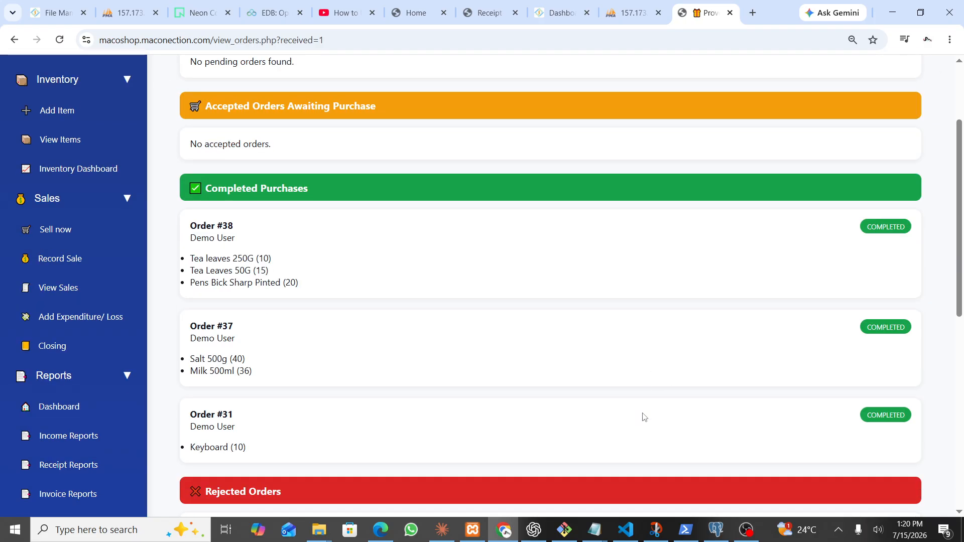
scroll(645, 417, up, 5)
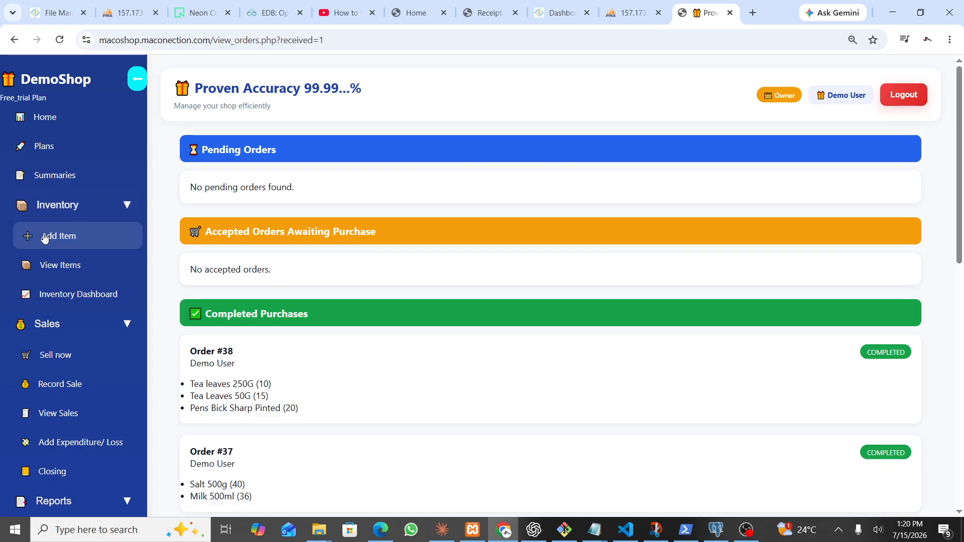
Open the inventory item list and check the selling prices and quantities of the received items
click(71, 273)
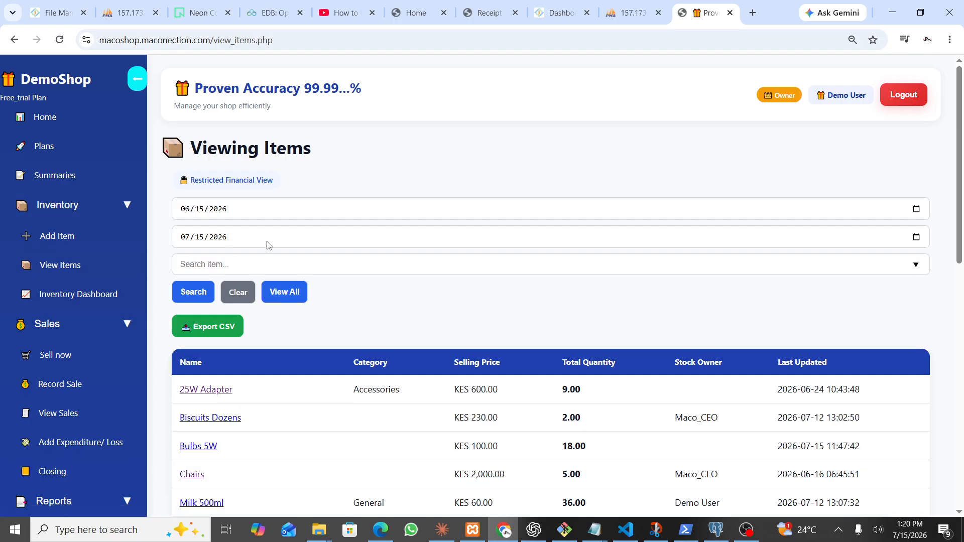
scroll(410, 243, down, 3)
scroll(409, 244, down, 3)
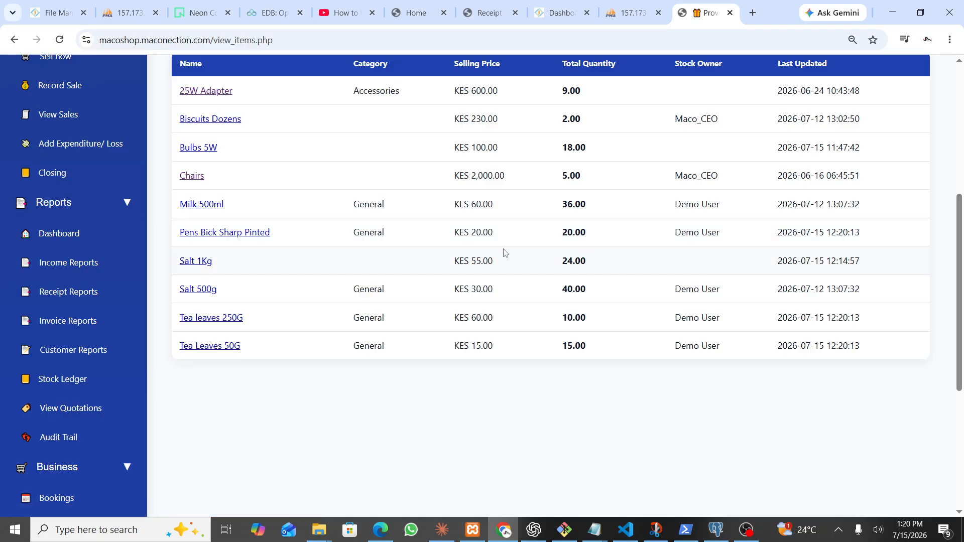
scroll(511, 252, up, 1)
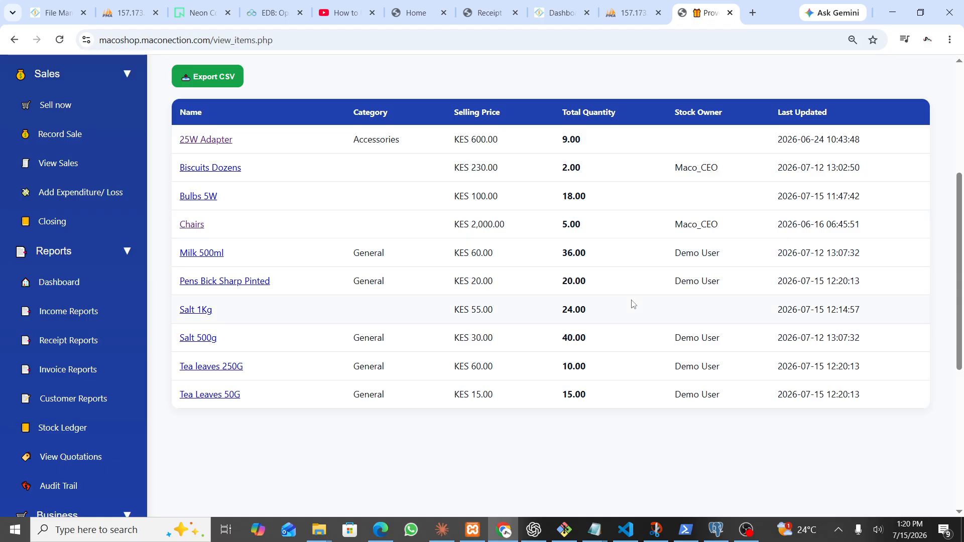
scroll(631, 303, up, 5)
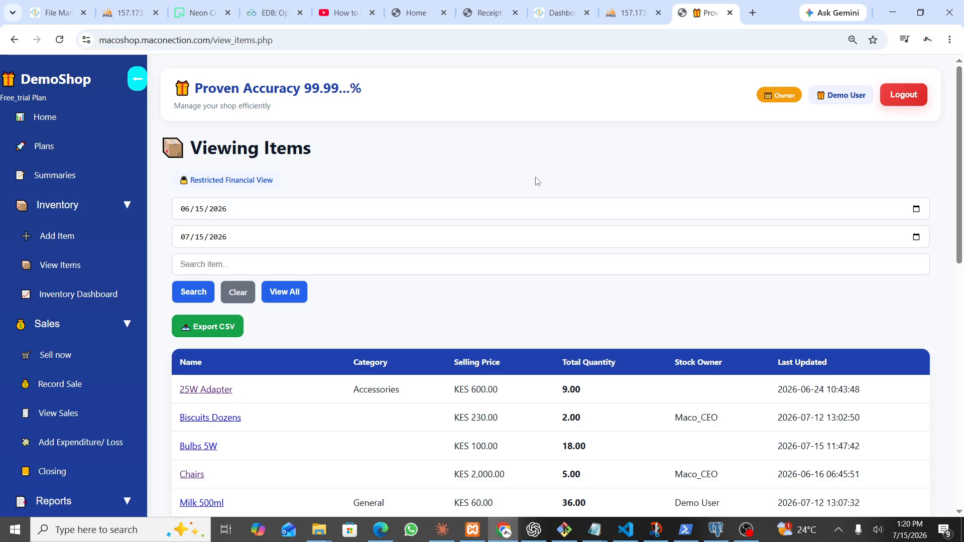
Log out of the shop account and re-enter through the live demo shop
click(902, 94)
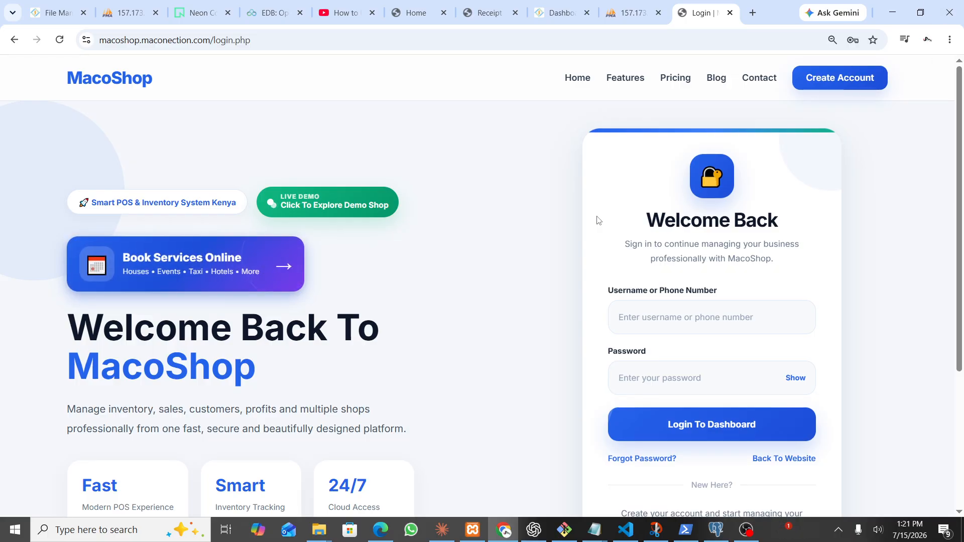
click(660, 315)
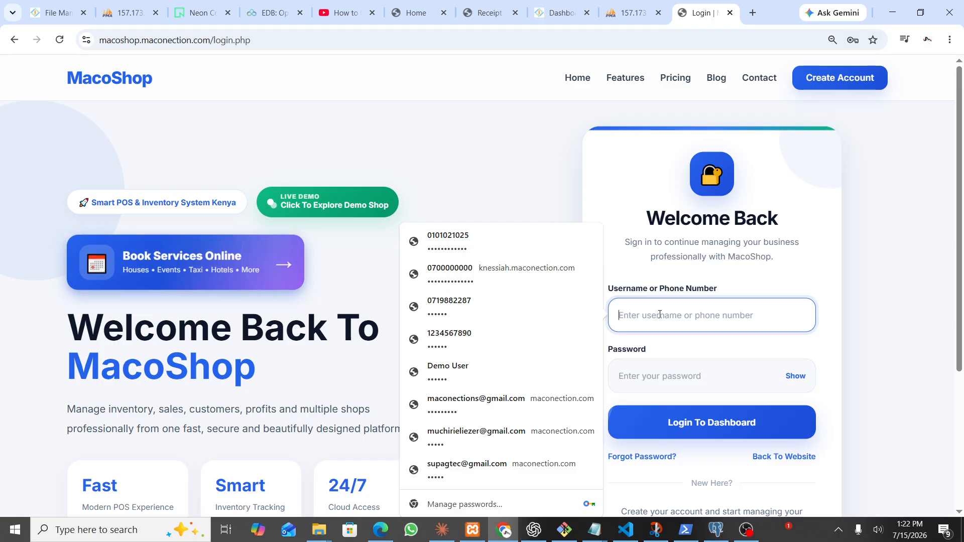
click(739, 239)
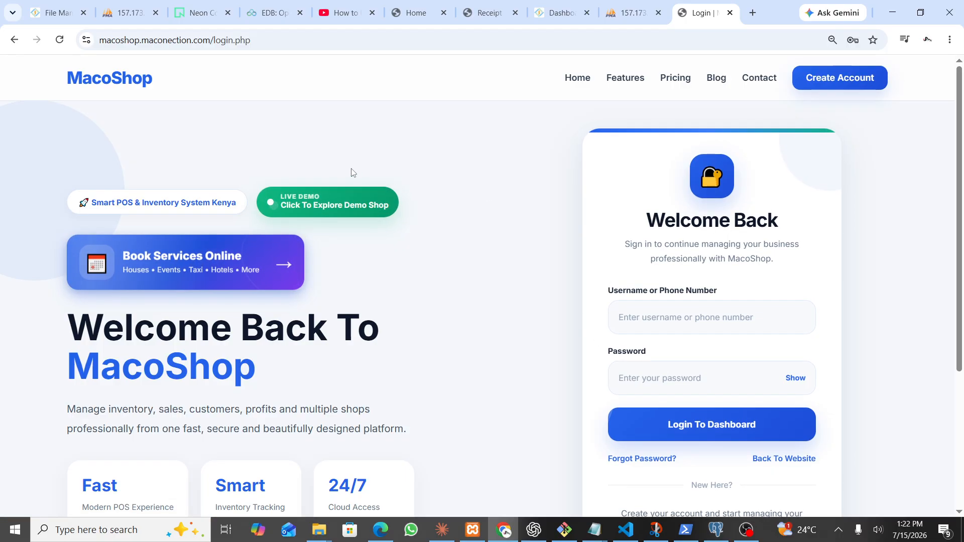
click(316, 206)
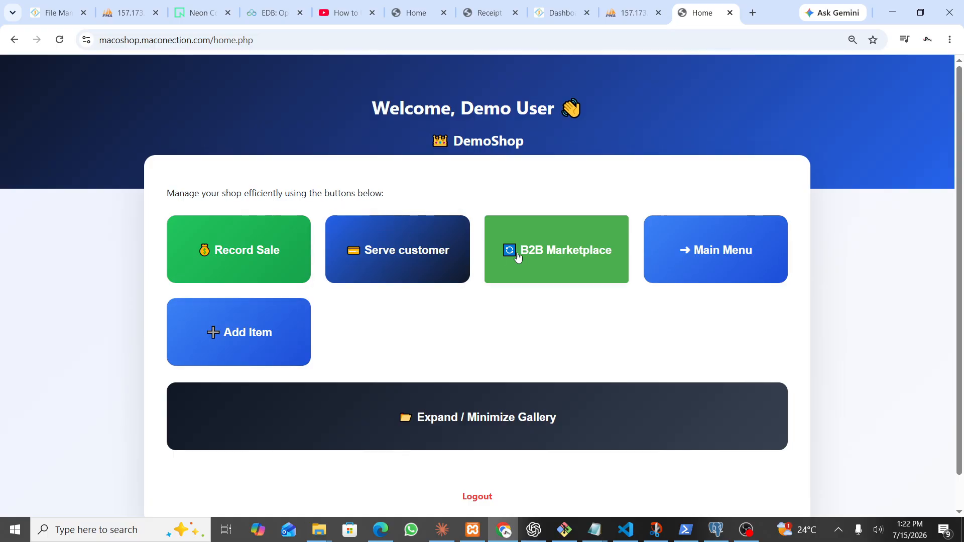
Start recording a new sale of type Item Sale and choose Salt 1Kg as the item
click(233, 263)
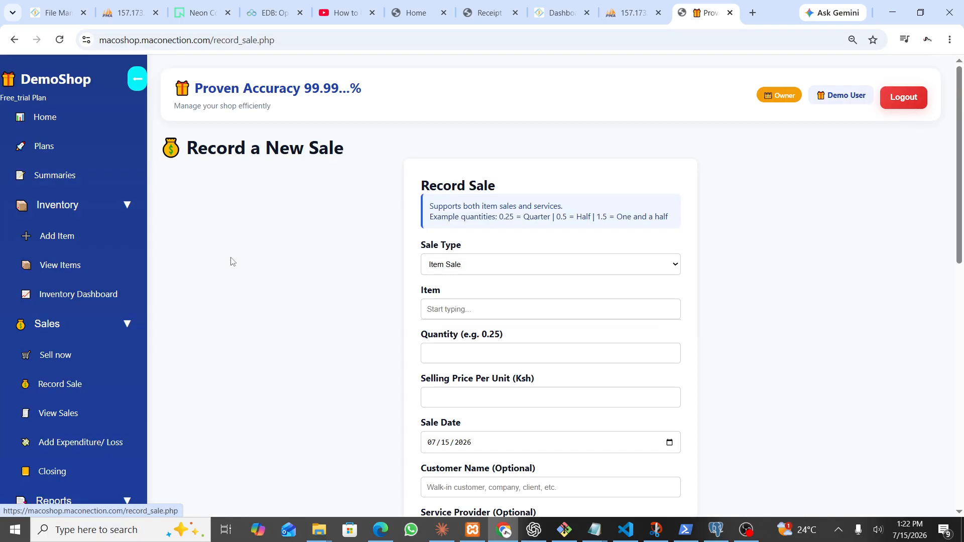
click(490, 266)
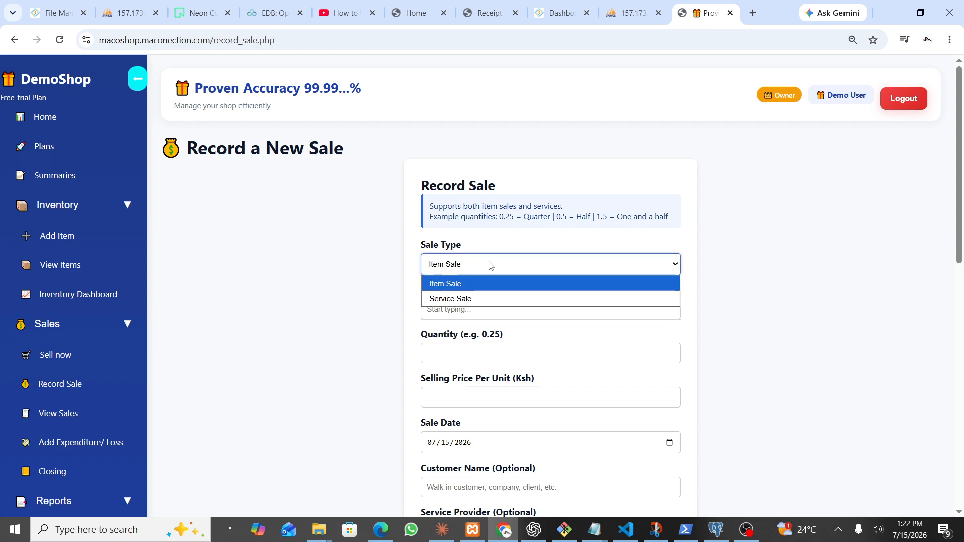
click(465, 284)
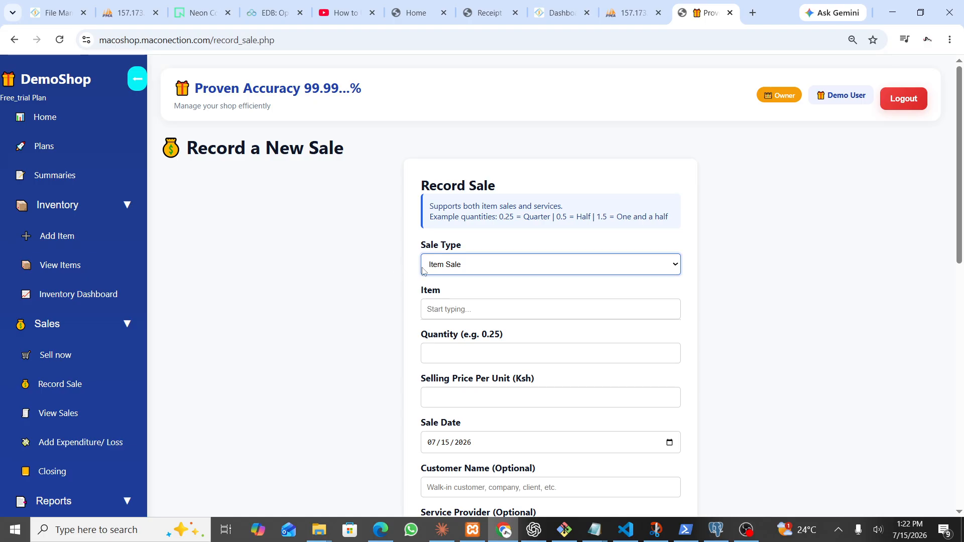
click(461, 306)
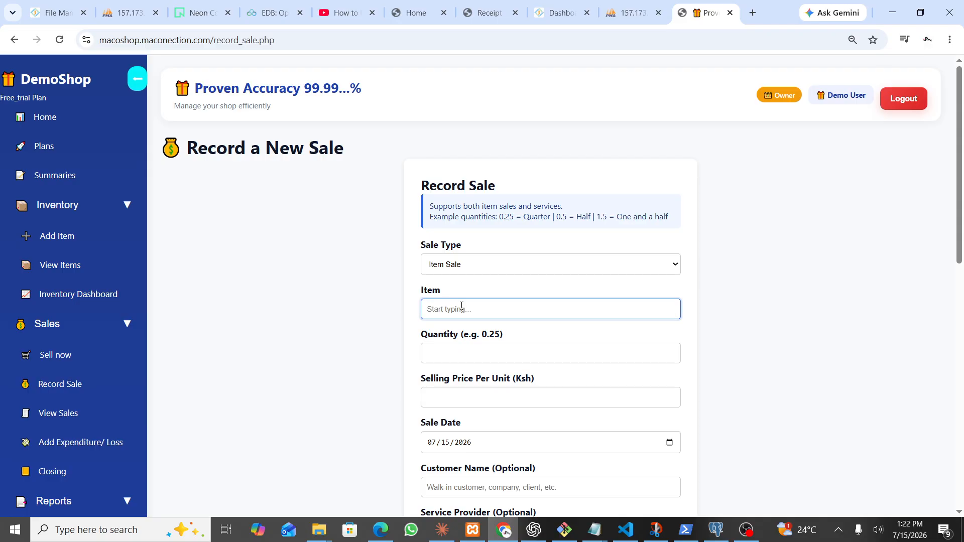
text(Sal)
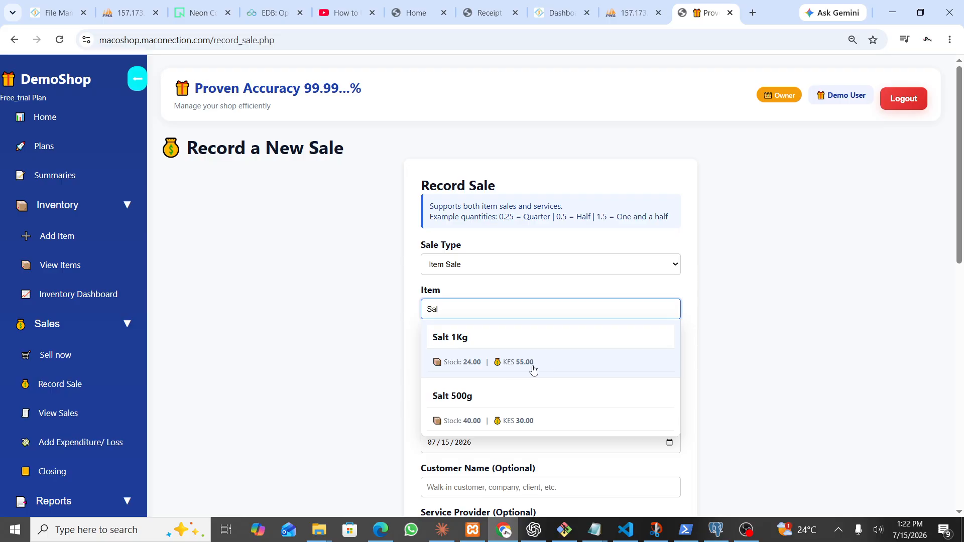
click(450, 371)
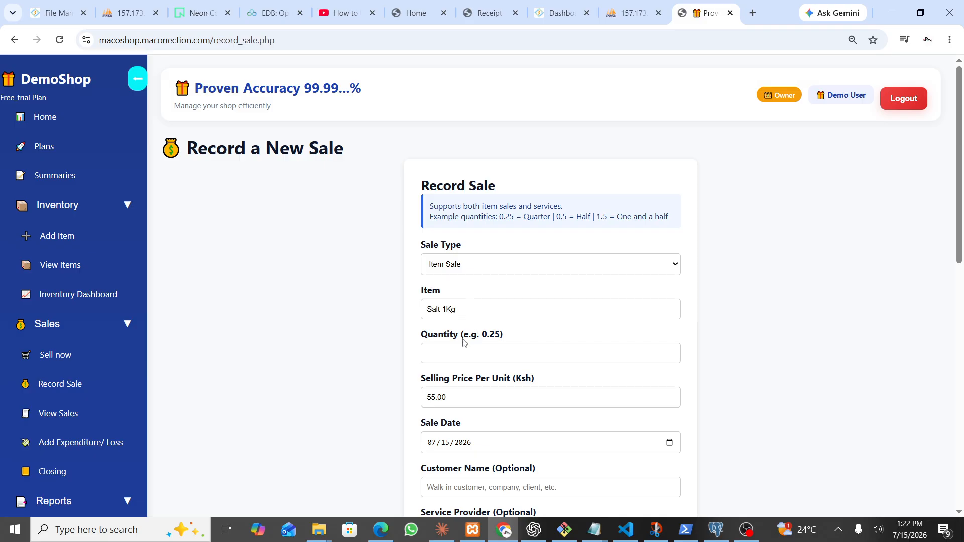
Set the Salt 1Kg sale quantity to 2, leaving the optional customer name and service provider blank
click(464, 354)
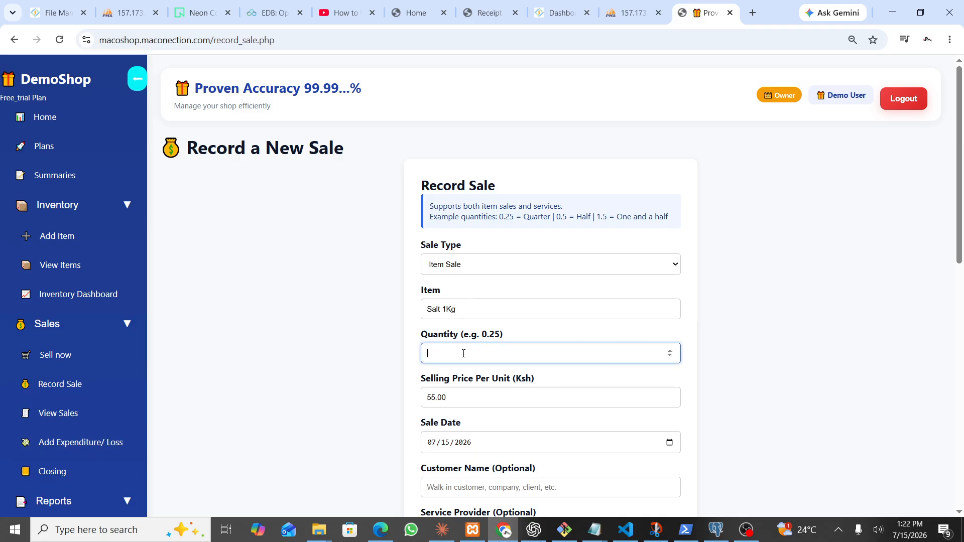
text(2)
scroll(463, 377, down, 3)
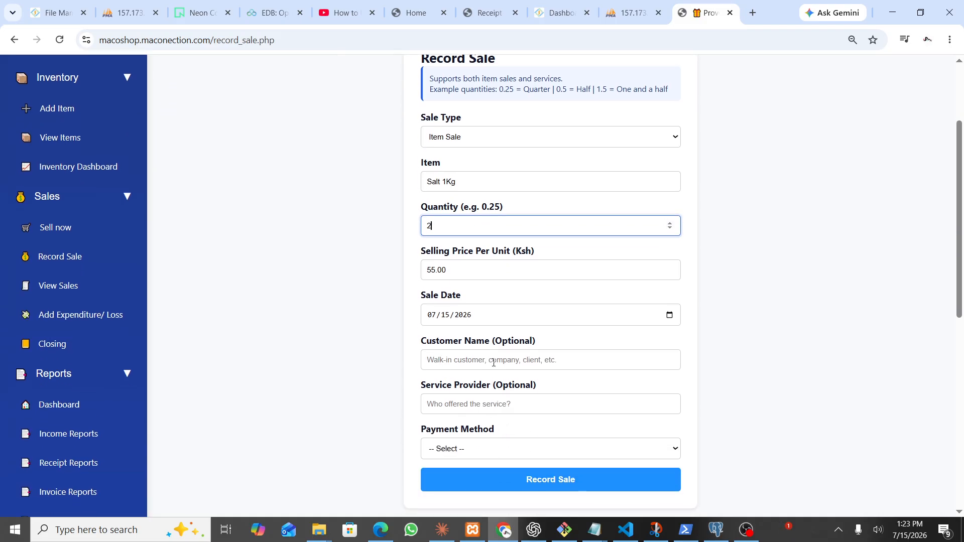
click(494, 363)
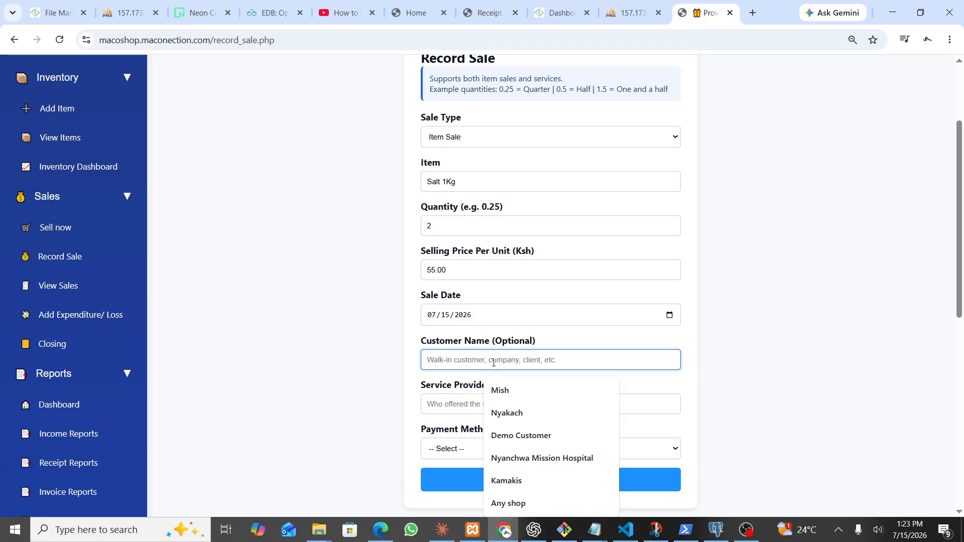
click(446, 411)
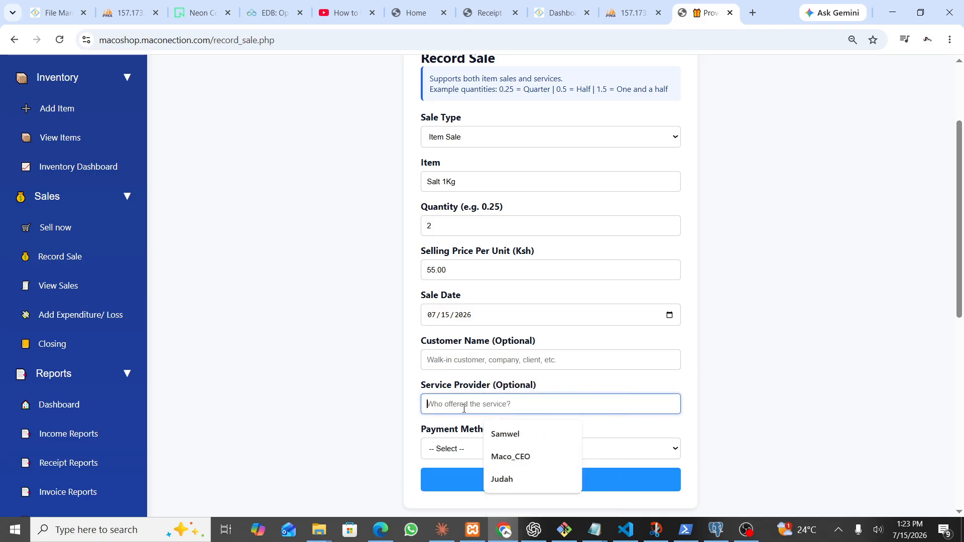
click(448, 423)
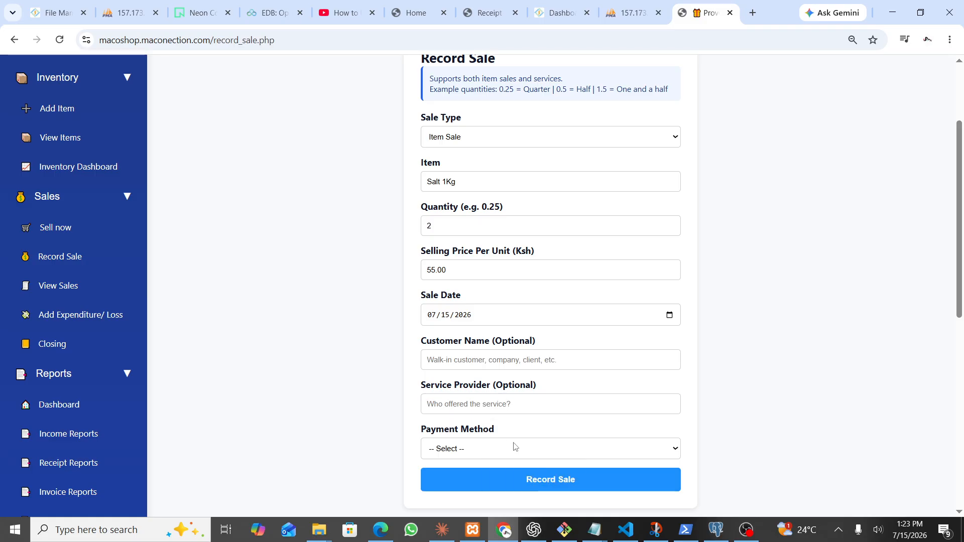
Choose Cash as the payment method, record the Salt 1Kg sale and check for its confirmation
click(533, 449)
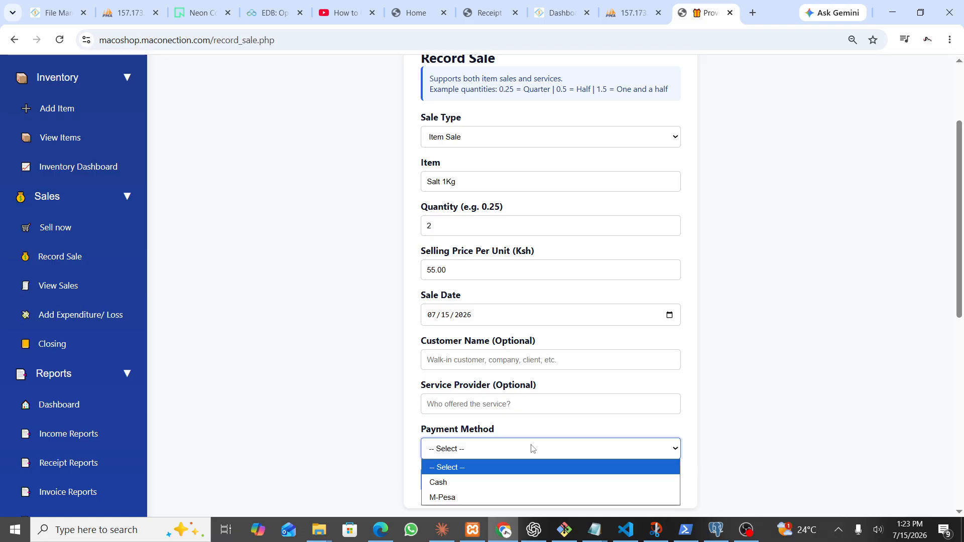
click(450, 483)
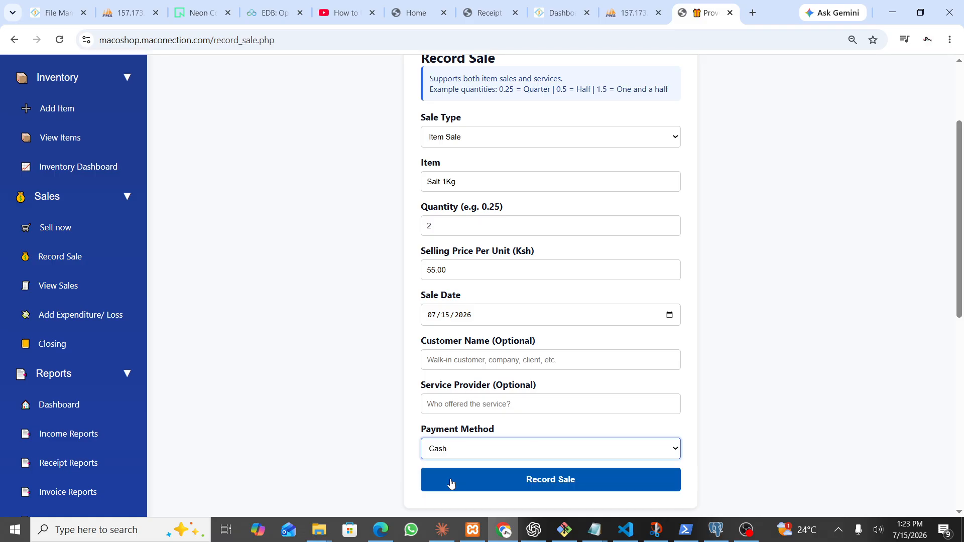
click(557, 480)
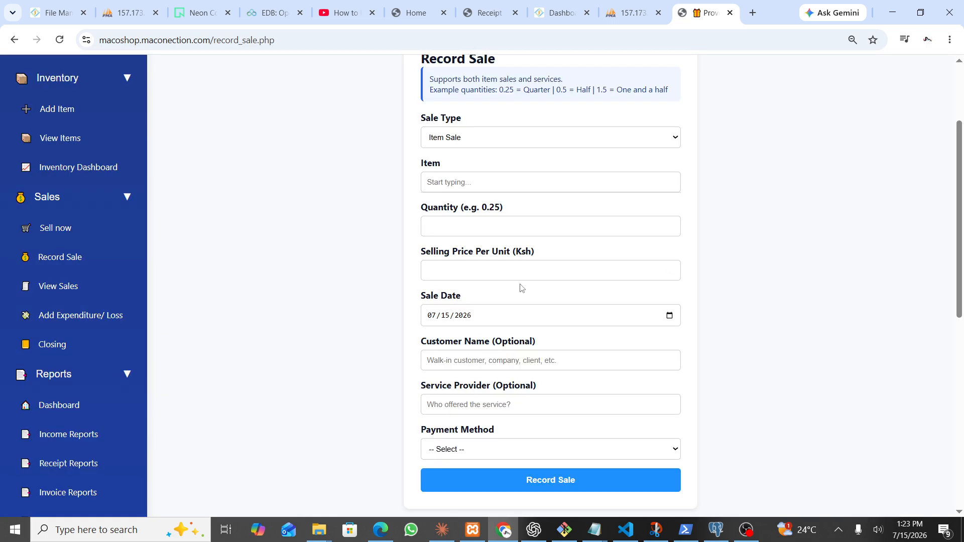
scroll(517, 291, up, 1)
scroll(525, 282, down, 5)
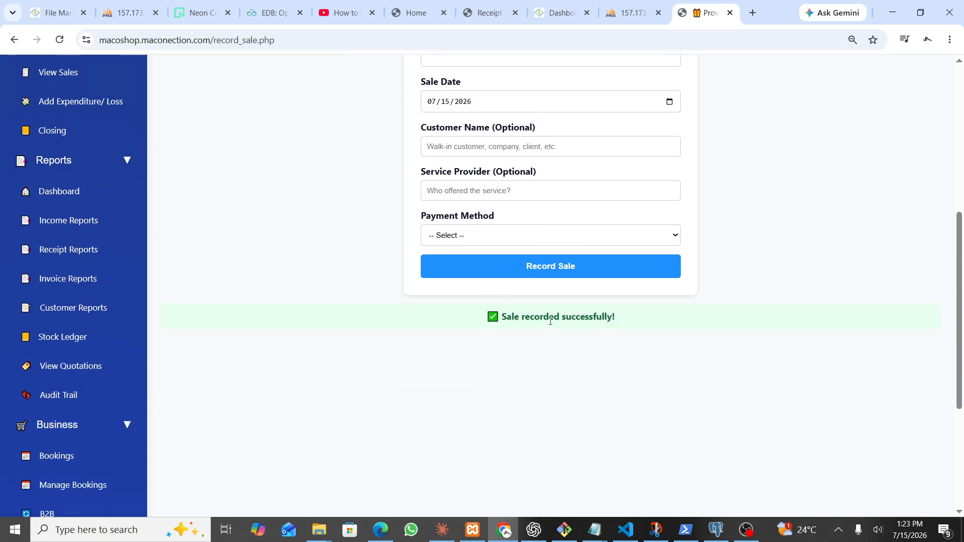
scroll(612, 333, up, 7)
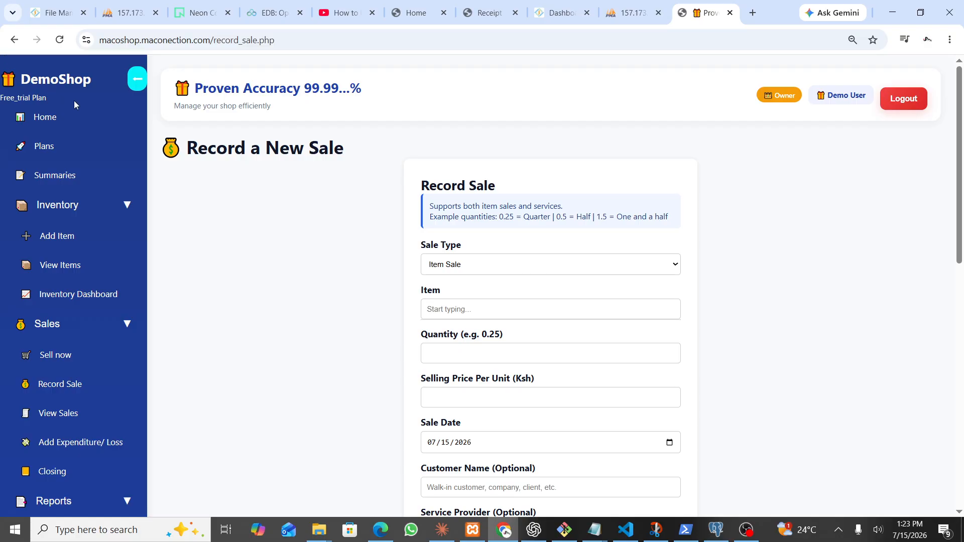
Open the receipt sale form and set its payment method to Cash, leaving the customer name blank
click(52, 118)
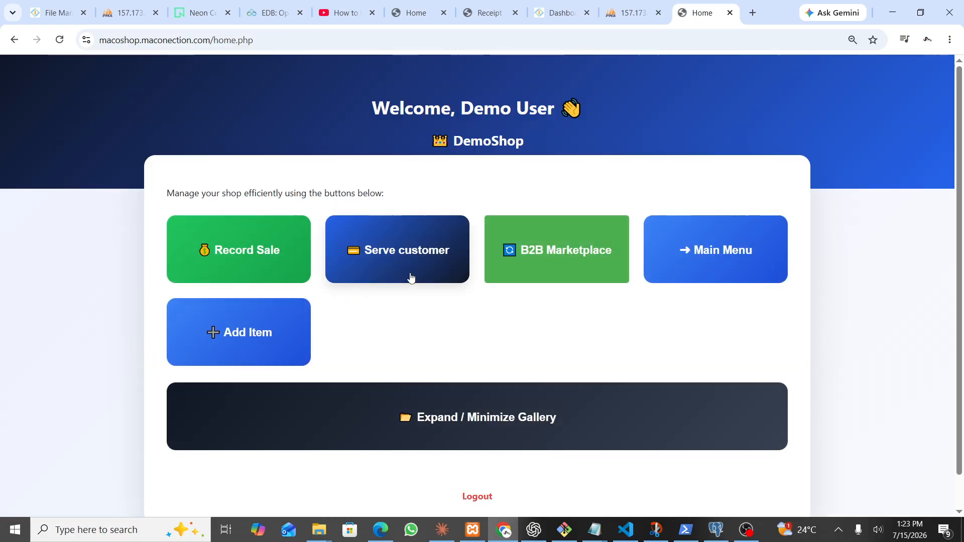
click(718, 250)
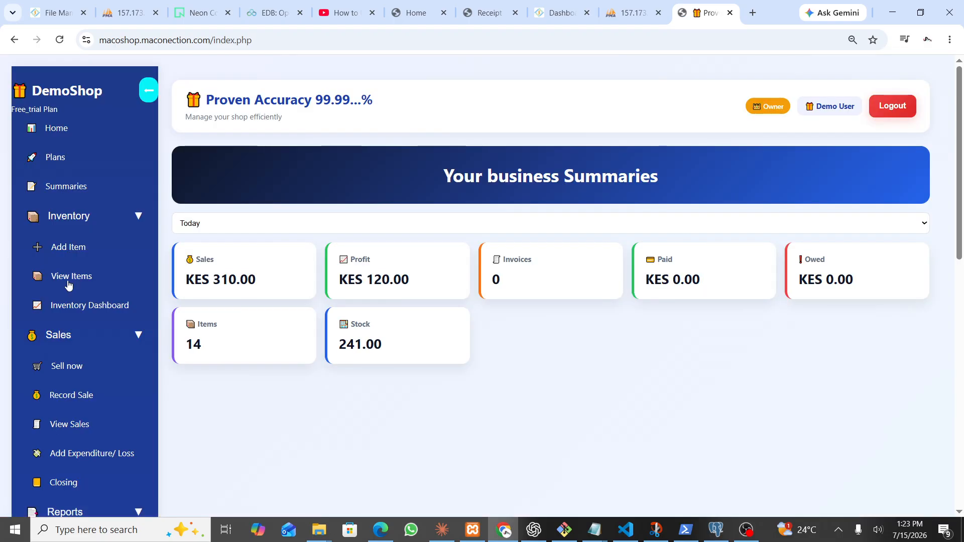
click(69, 367)
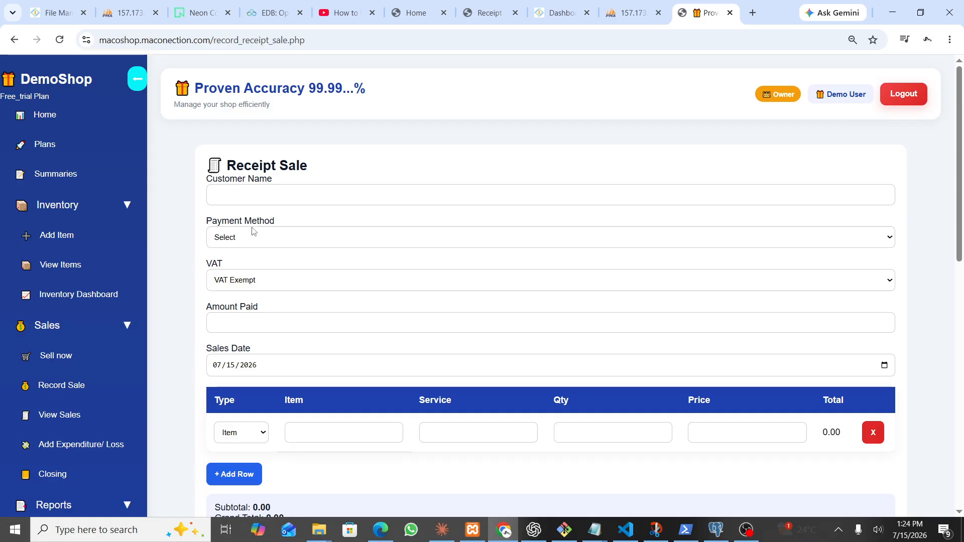
click(253, 194)
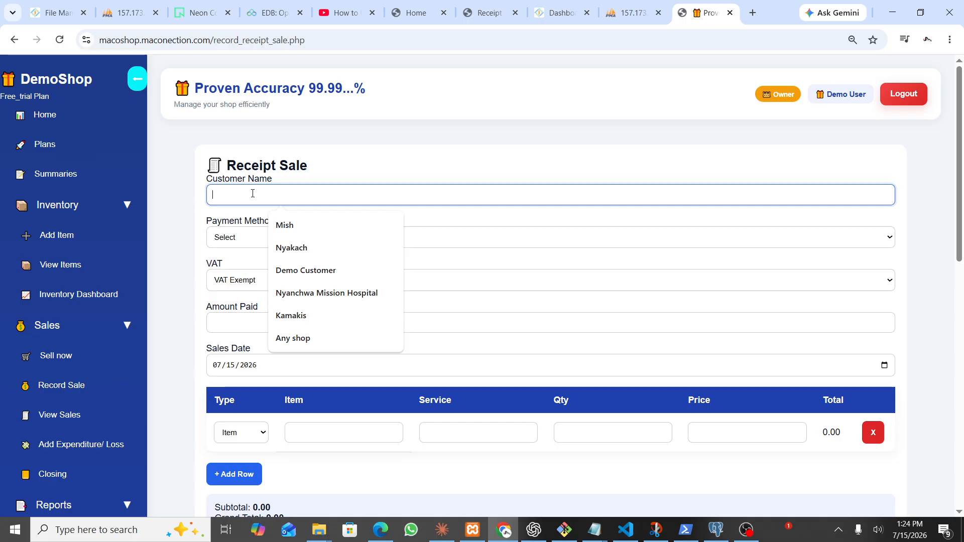
click(243, 237)
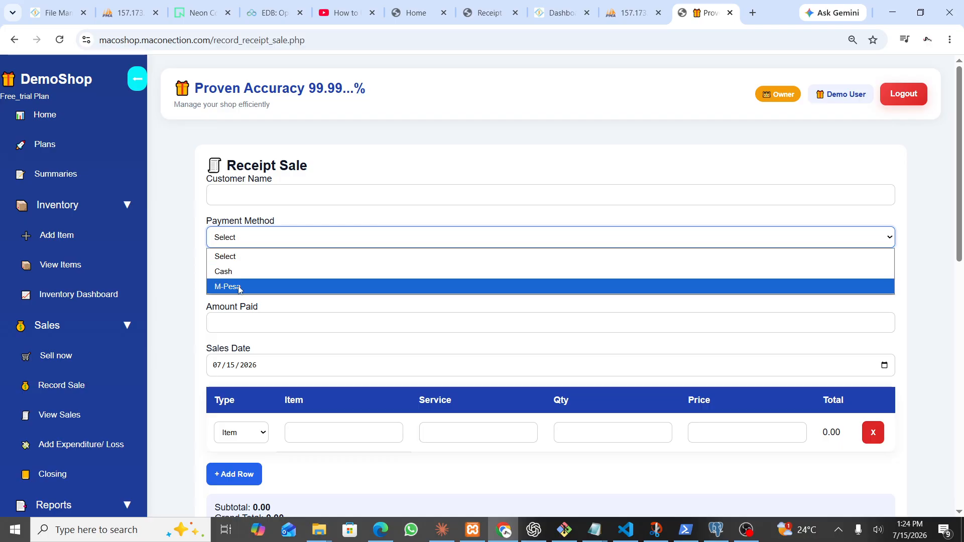
click(230, 272)
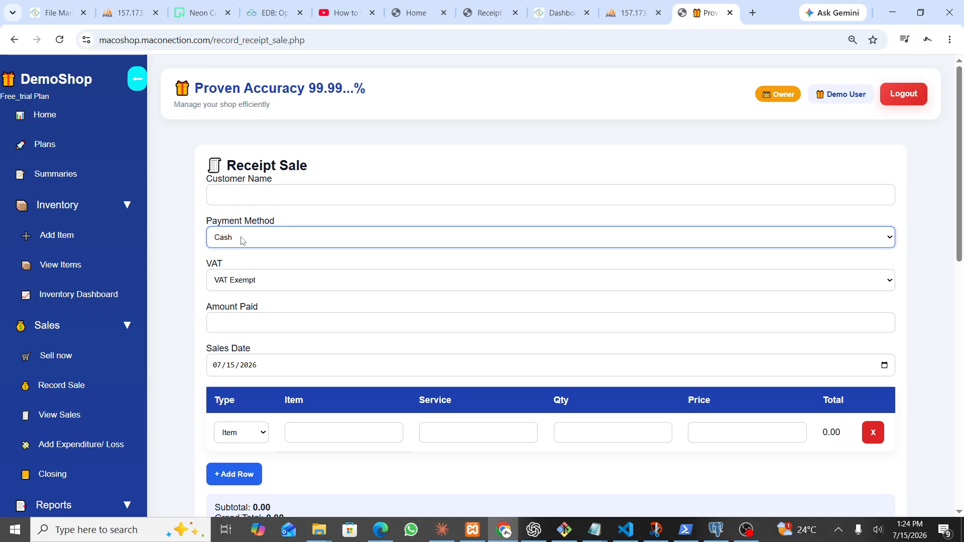
Set the receipt's amount paid to 500 and enter Salt 500g with a quantity of 1 as its first item
click(255, 323)
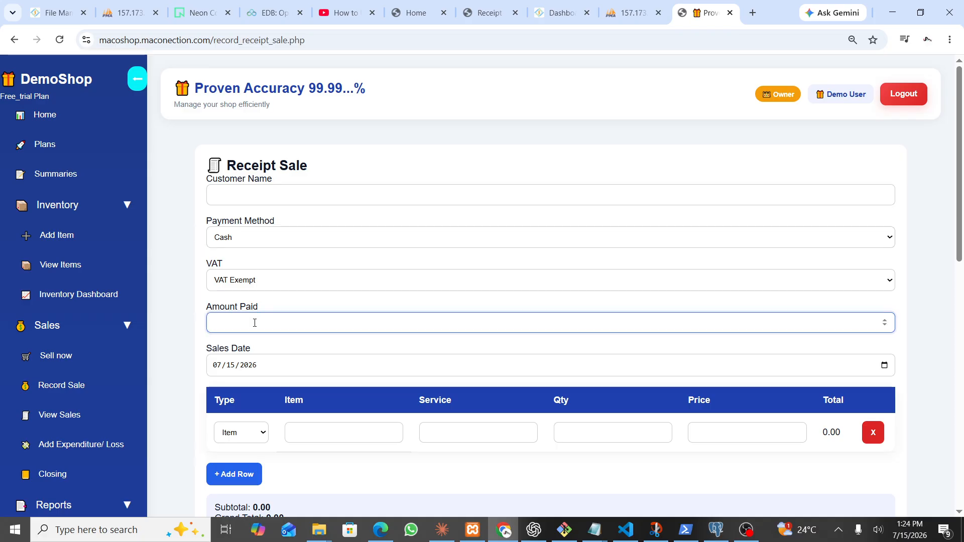
text(500)
scroll(296, 417, down, 1)
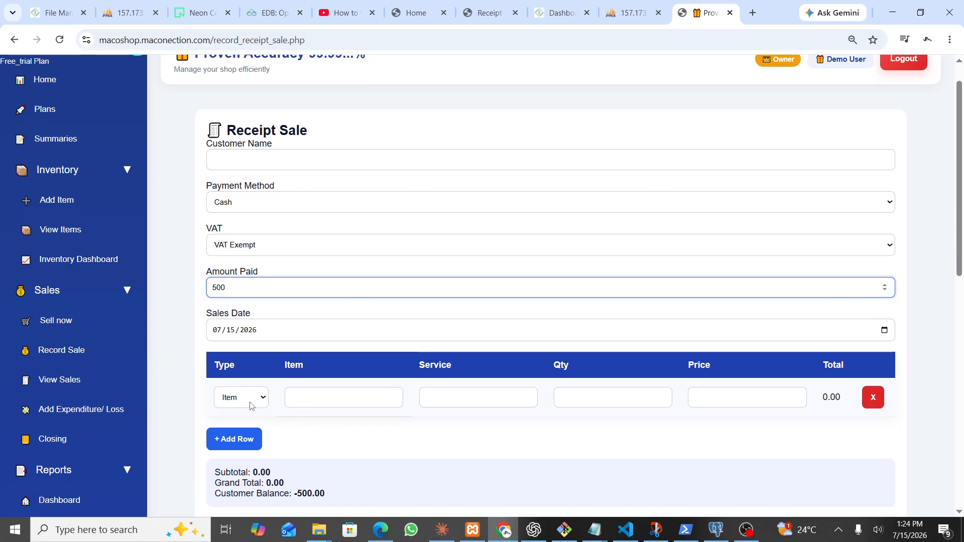
click(324, 395)
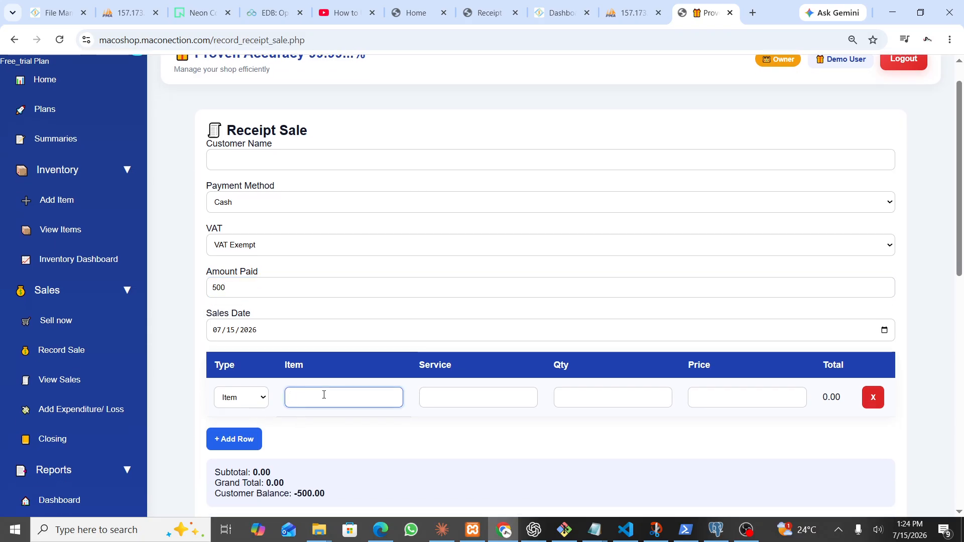
text(sal)
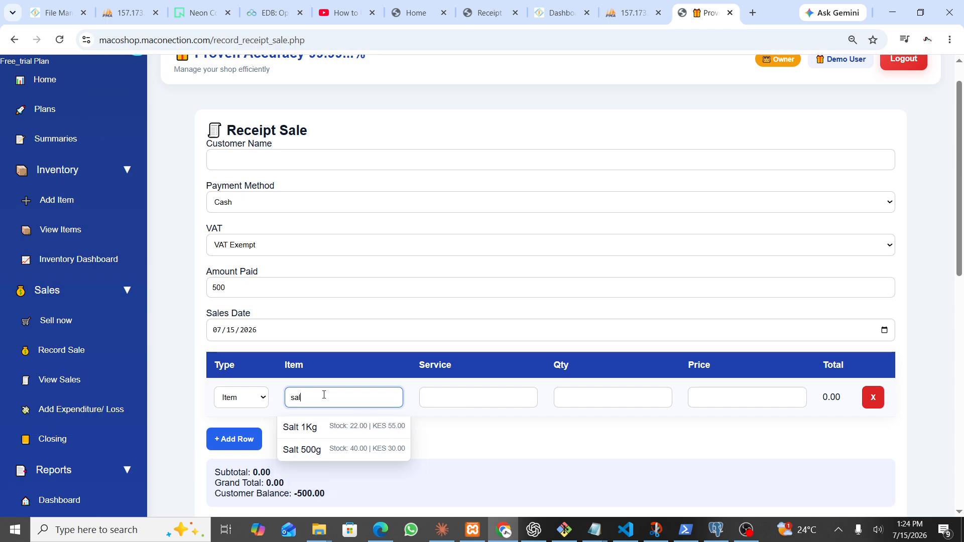
click(338, 450)
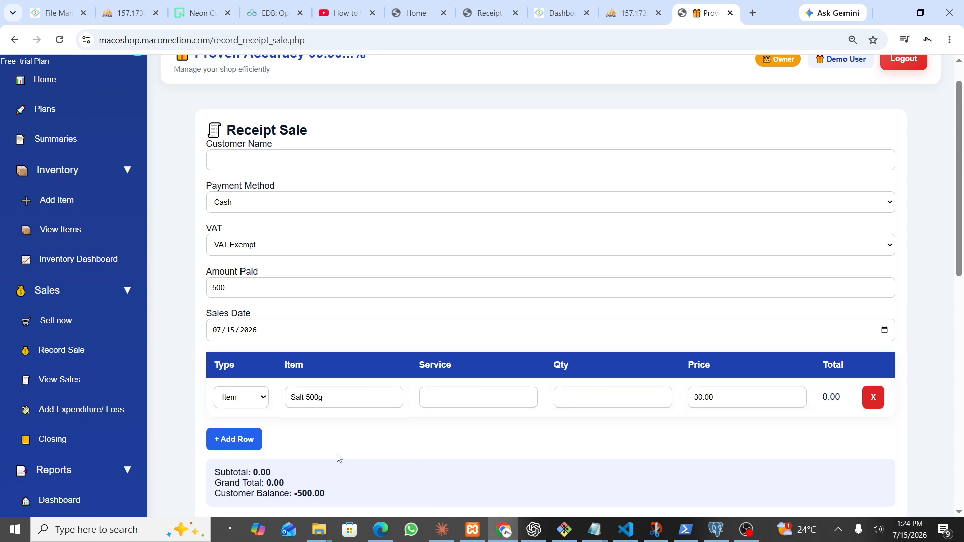
click(571, 398)
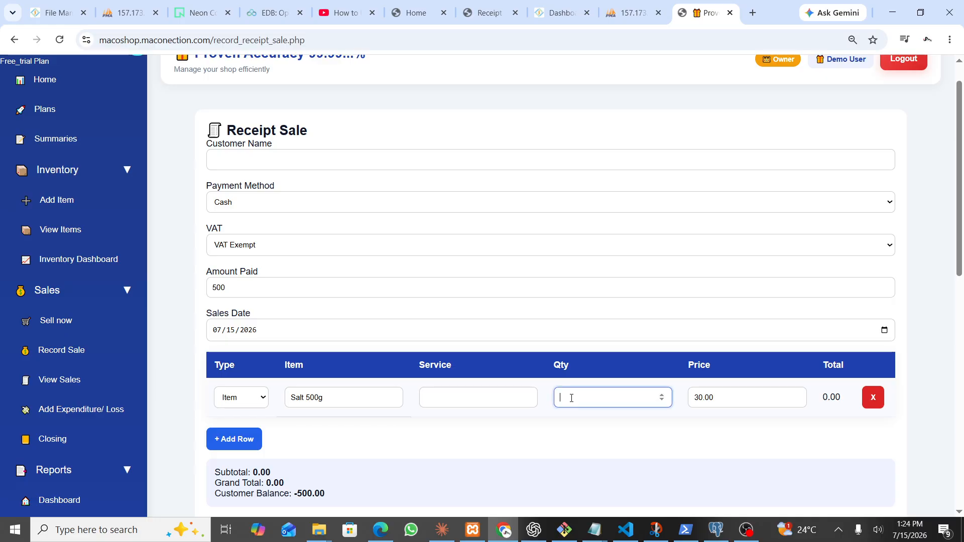
text(1)
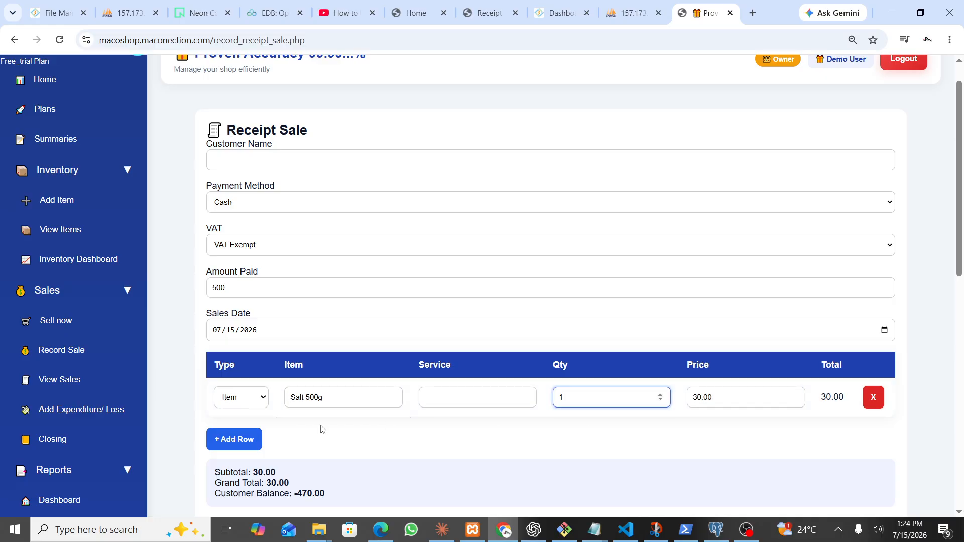
Add a second row to the receipt sale for Pens Bick Sharp Pinted with a quantity of 2
click(233, 446)
scroll(226, 439, down, 2)
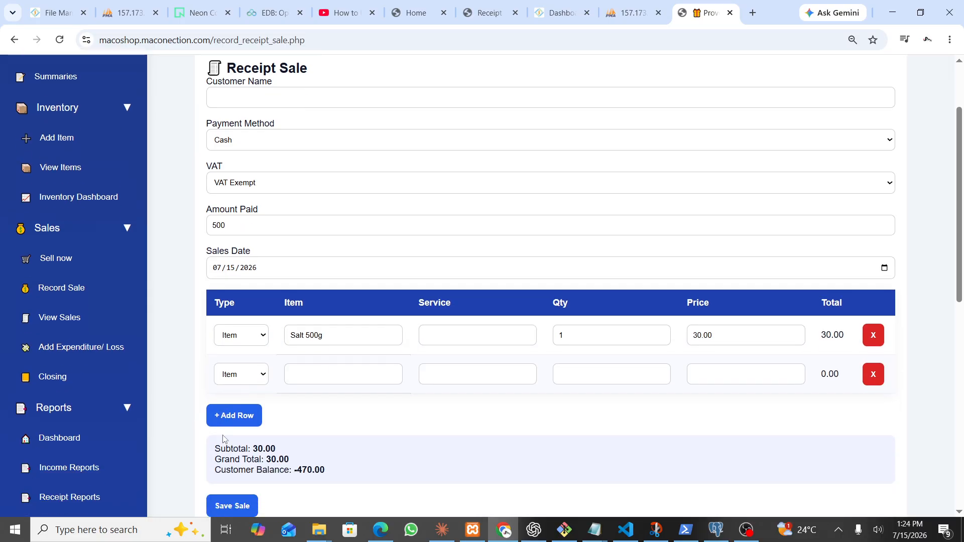
click(308, 362)
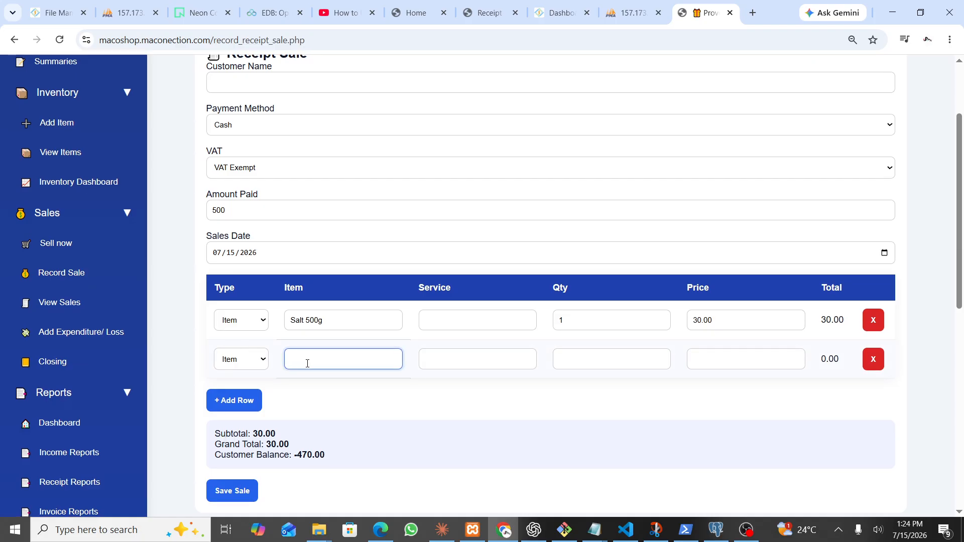
text(pen)
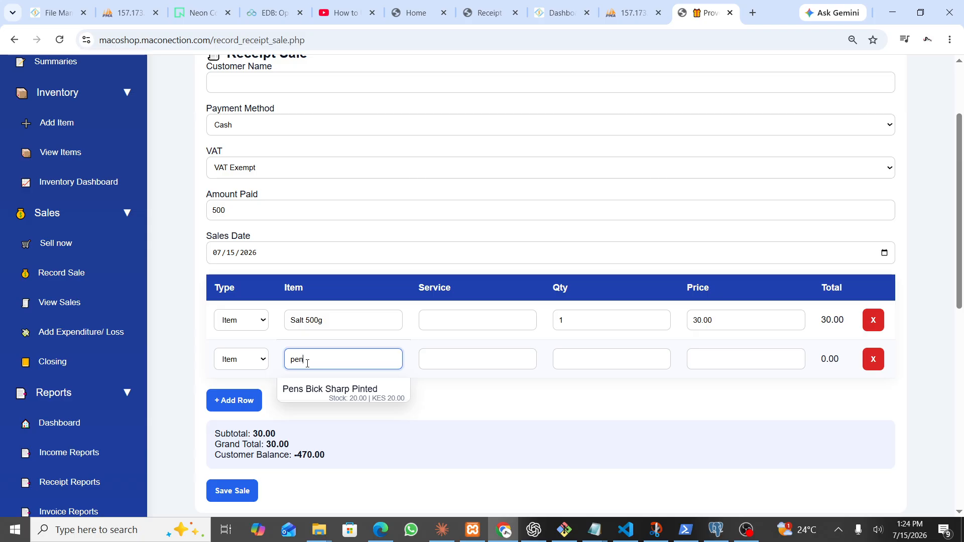
click(333, 395)
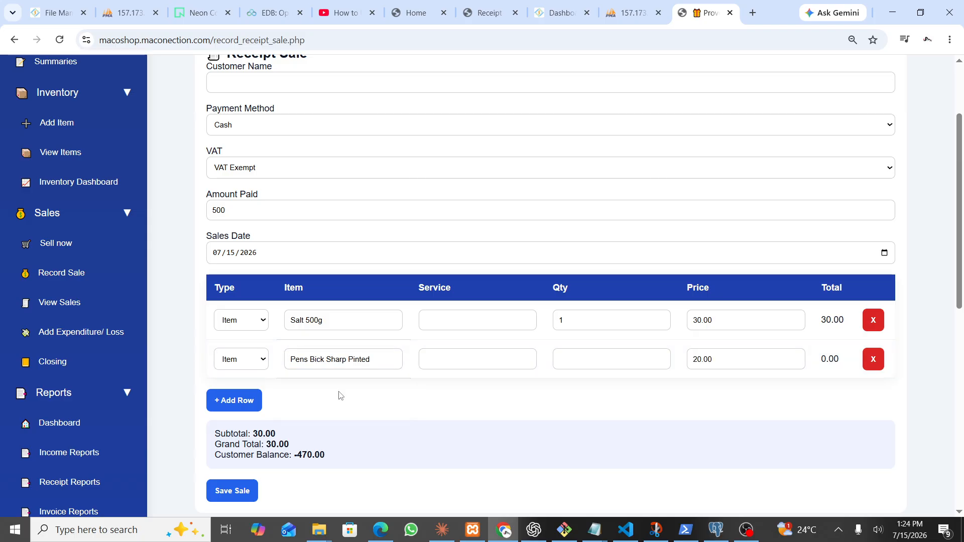
click(591, 361)
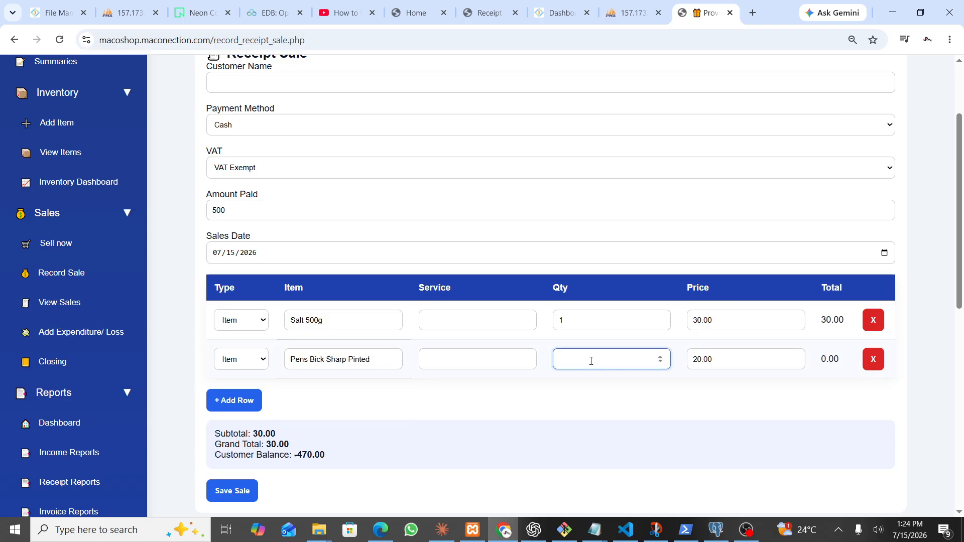
text(2)
Review the completed receipt sale form from the customer name to the totals and save the sale
scroll(443, 387, down, 1)
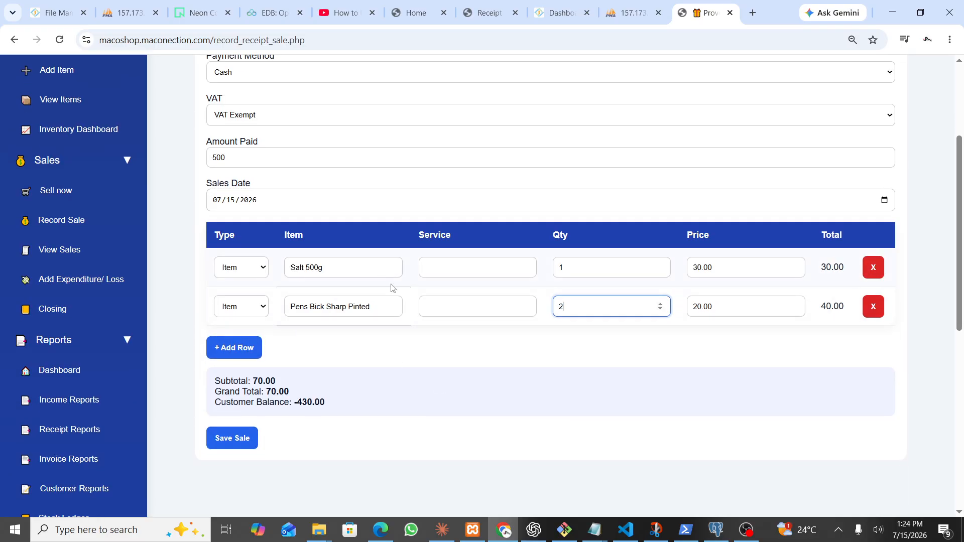
scroll(392, 288, up, 1)
scroll(392, 288, up, 2)
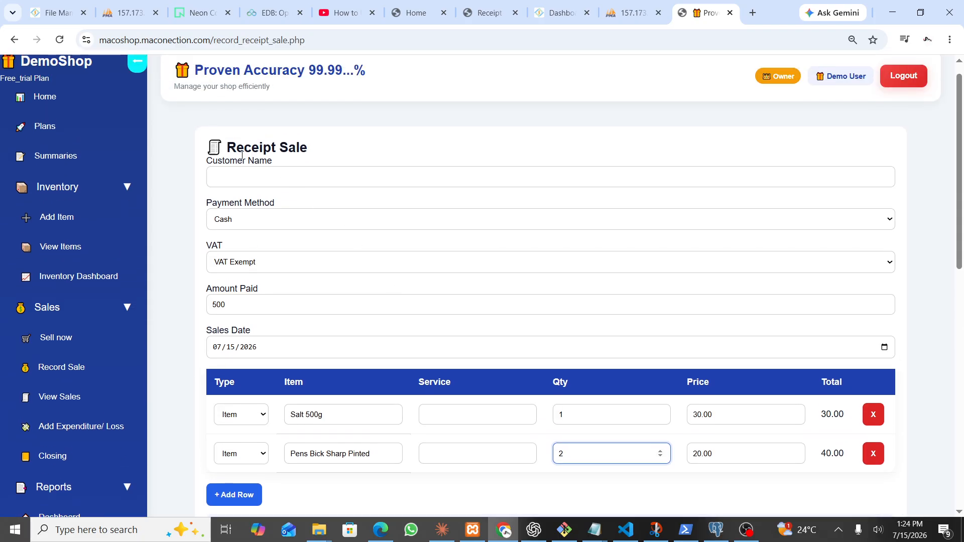
scroll(243, 311, down, 3)
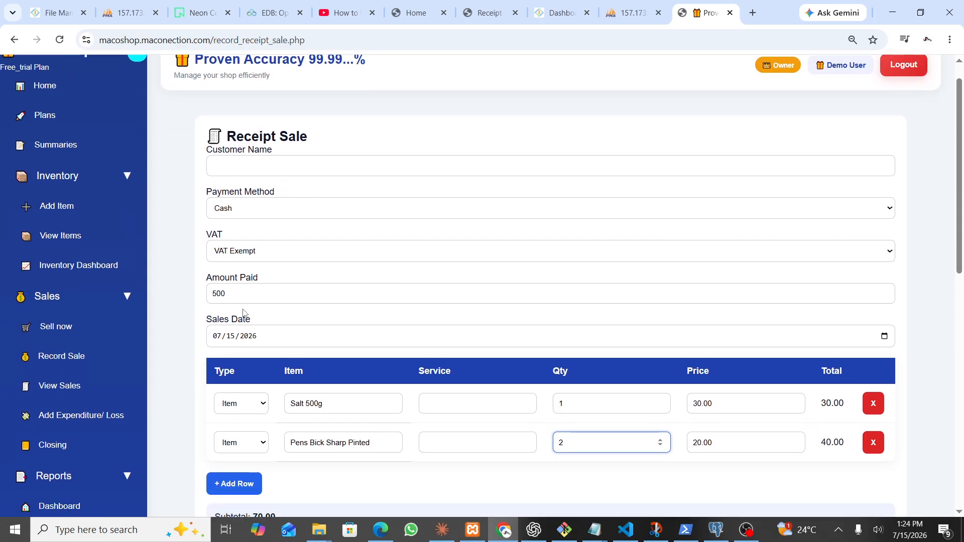
click(230, 420)
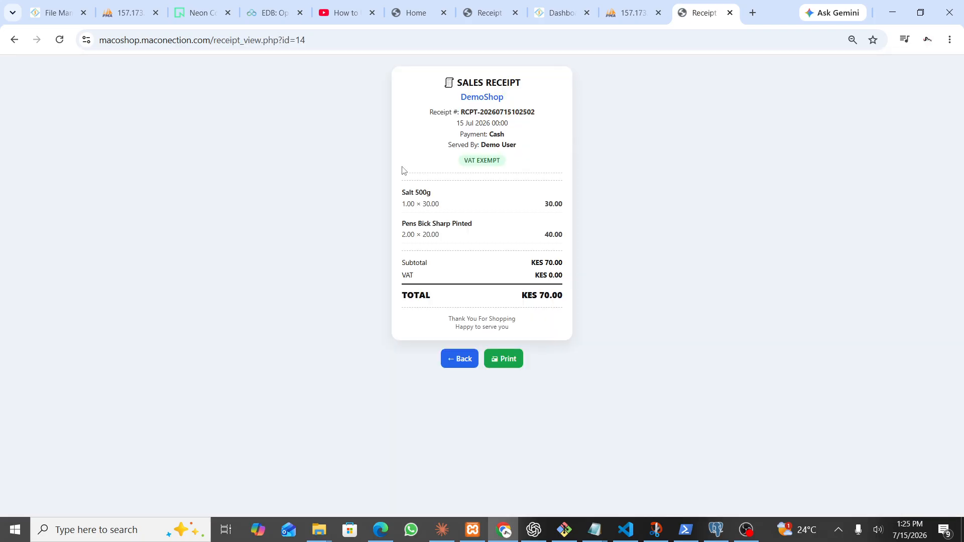
Examine the shop and payment details on the generated sales receipt and return to the receipt reports
drag(502, 96, 485, 157)
click(495, 181)
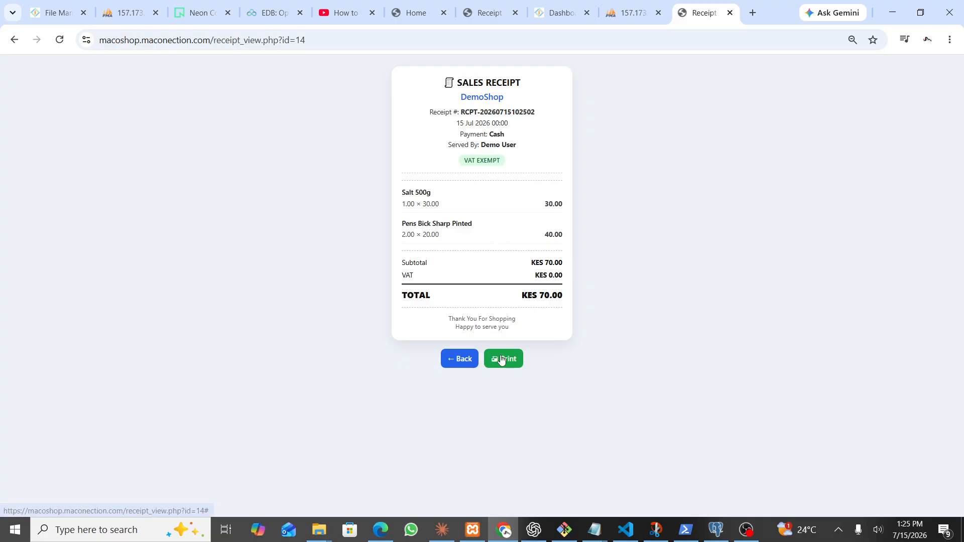
click(466, 360)
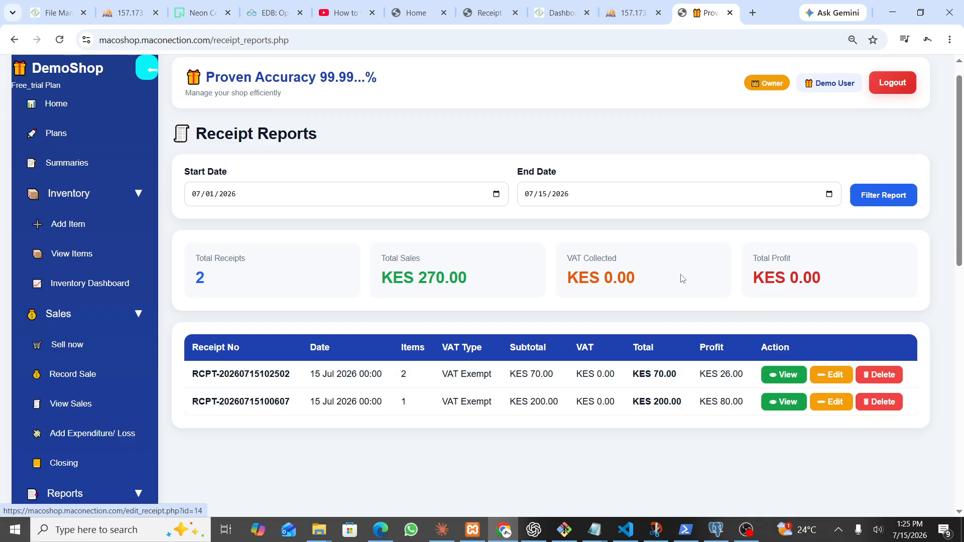
scroll(583, 156, up, 1)
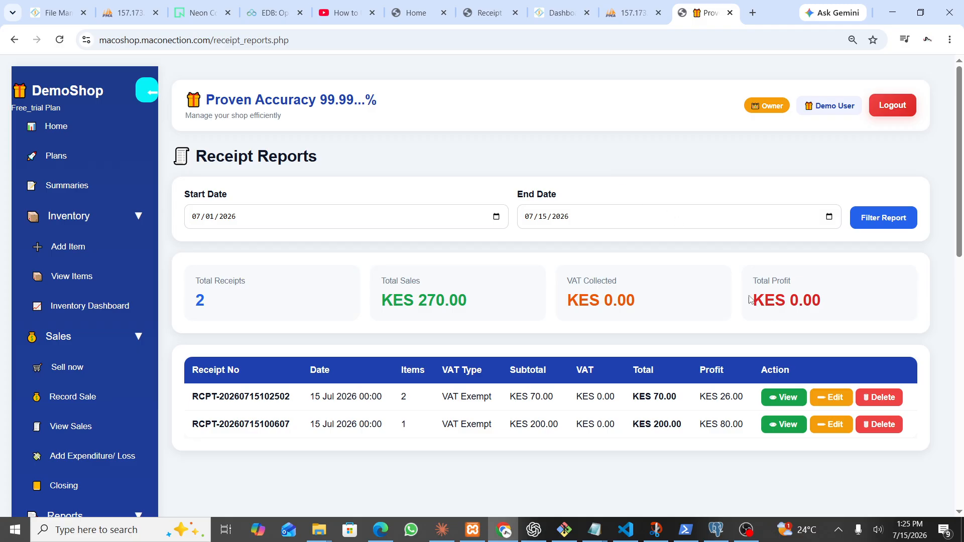
View the two-item receipt from the receipt reports, go back and look over the report page
click(792, 403)
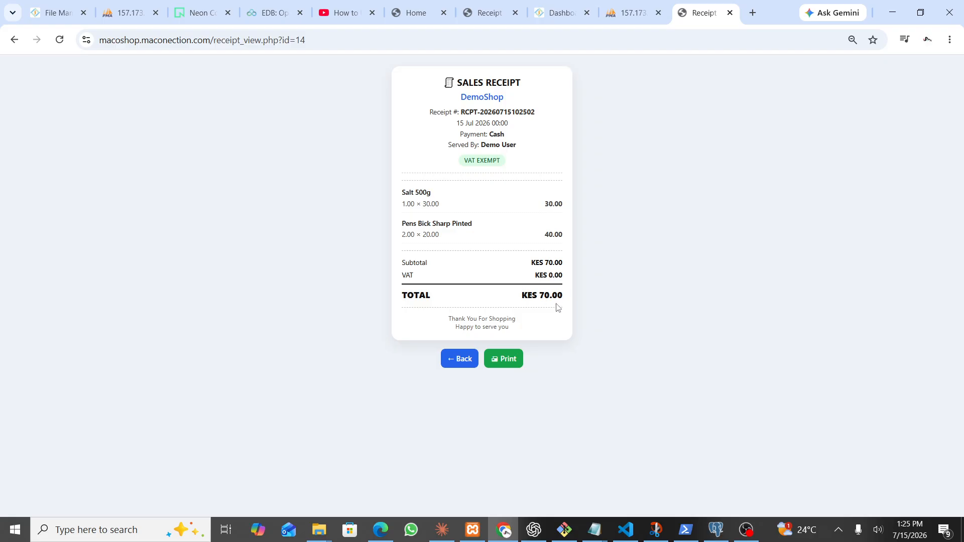
click(459, 359)
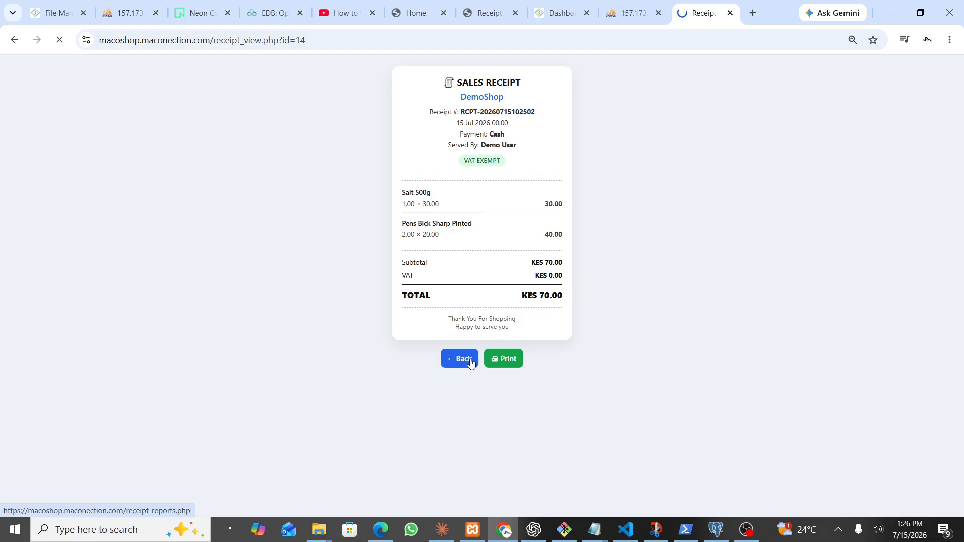
scroll(261, 247, down, 1)
scroll(261, 247, up, 1)
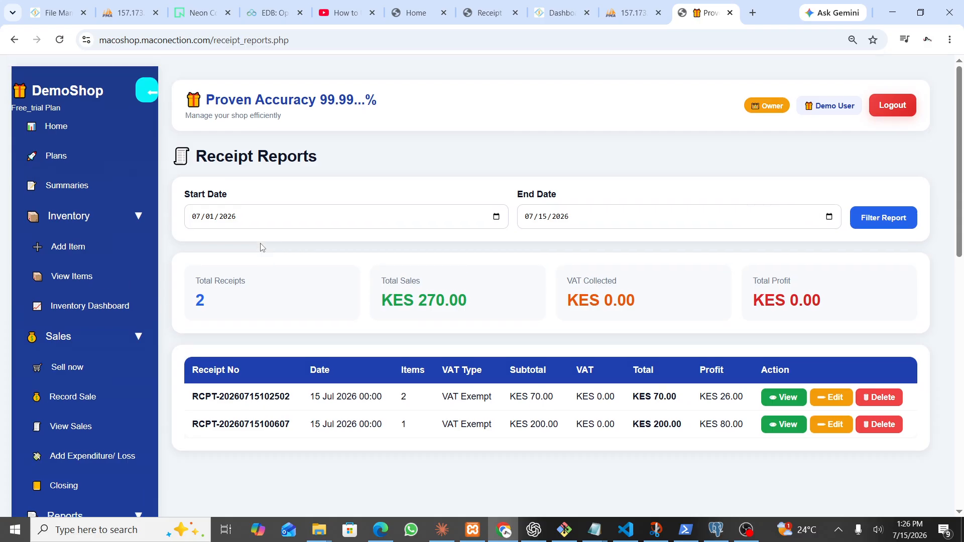
scroll(520, 142, down, 2)
scroll(521, 142, up, 2)
scroll(411, 219, down, 2)
scroll(411, 219, up, 2)
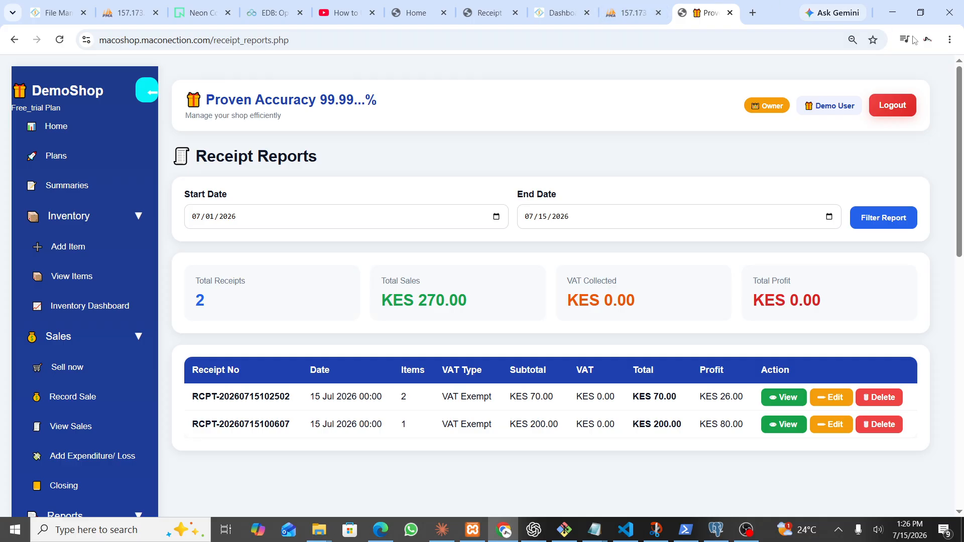
Log out of the demo shop and look over the MacoShop login page
click(900, 105)
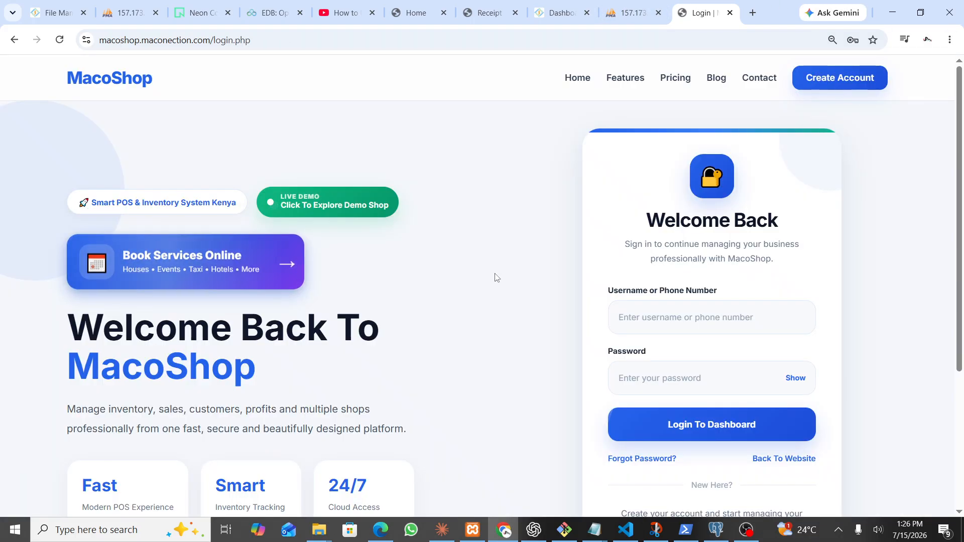
scroll(501, 349, down, 1)
scroll(501, 351, up, 1)
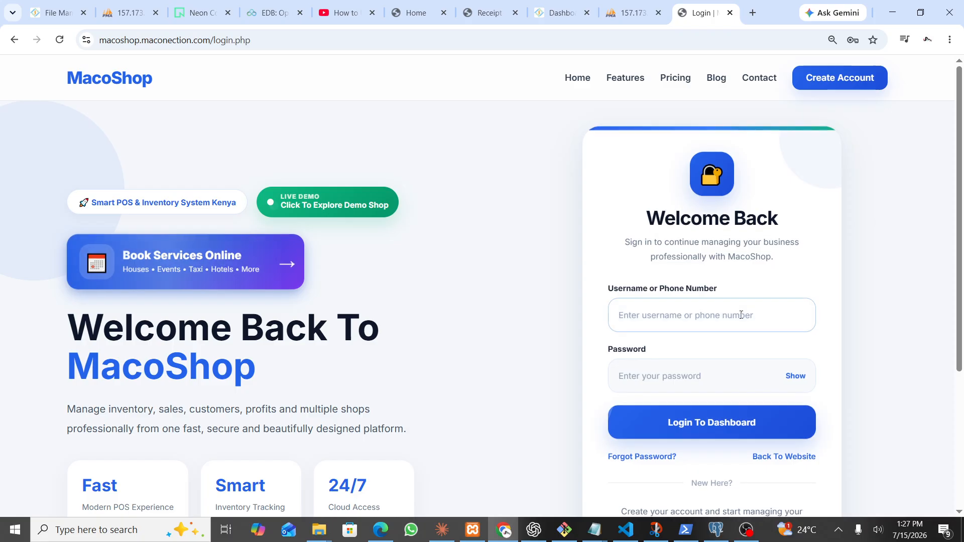
click(726, 319)
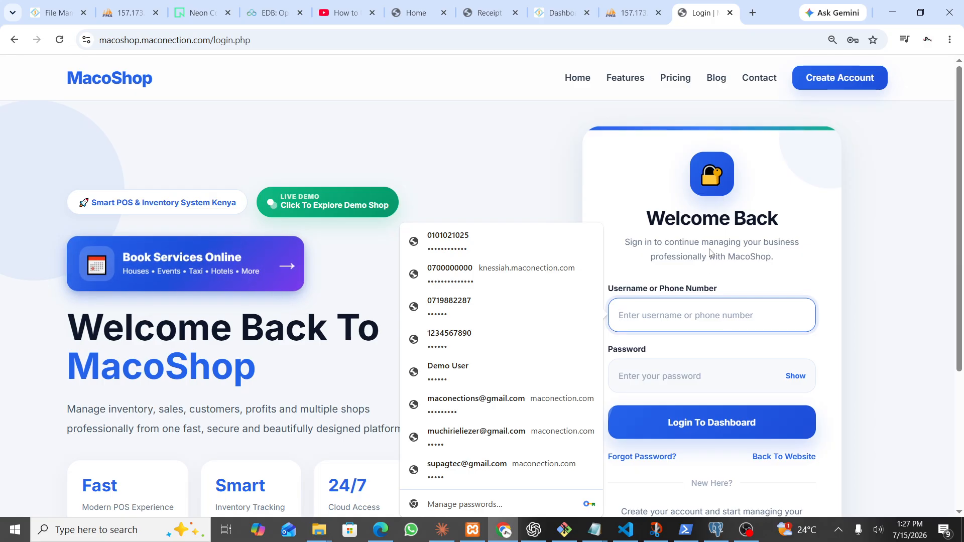
click(694, 206)
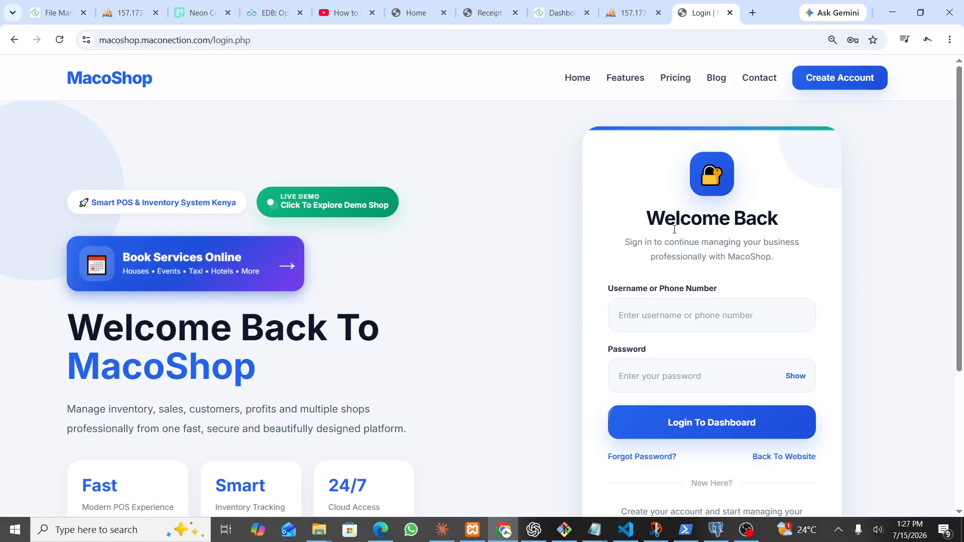
right_click(682, 313)
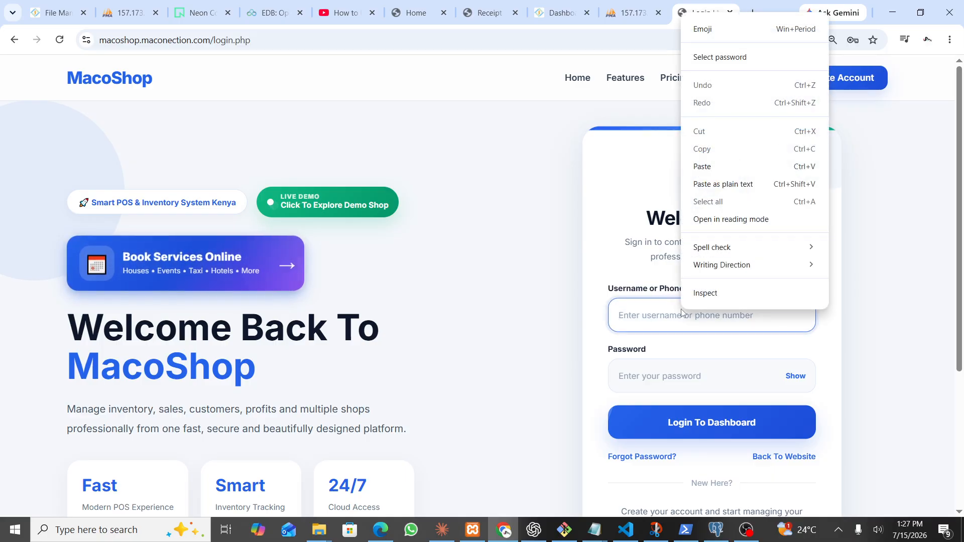
click(661, 317)
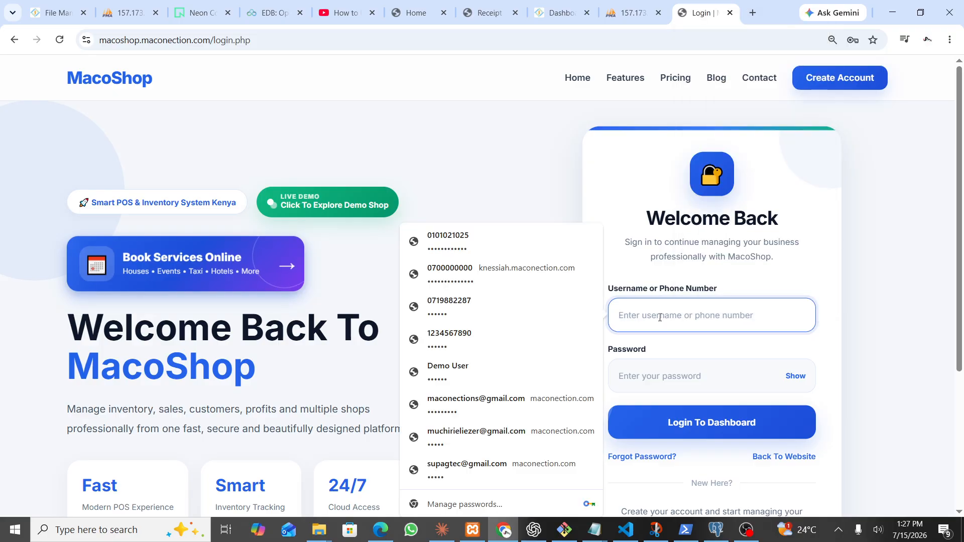
click(678, 381)
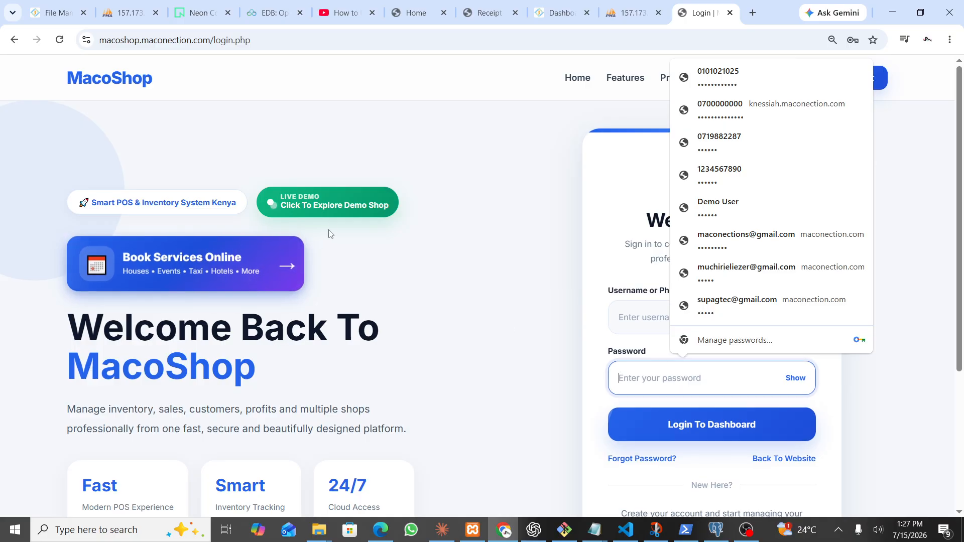
Enter the live demo shop from the login page, take a look at the B2B Marketplace and return home
click(309, 206)
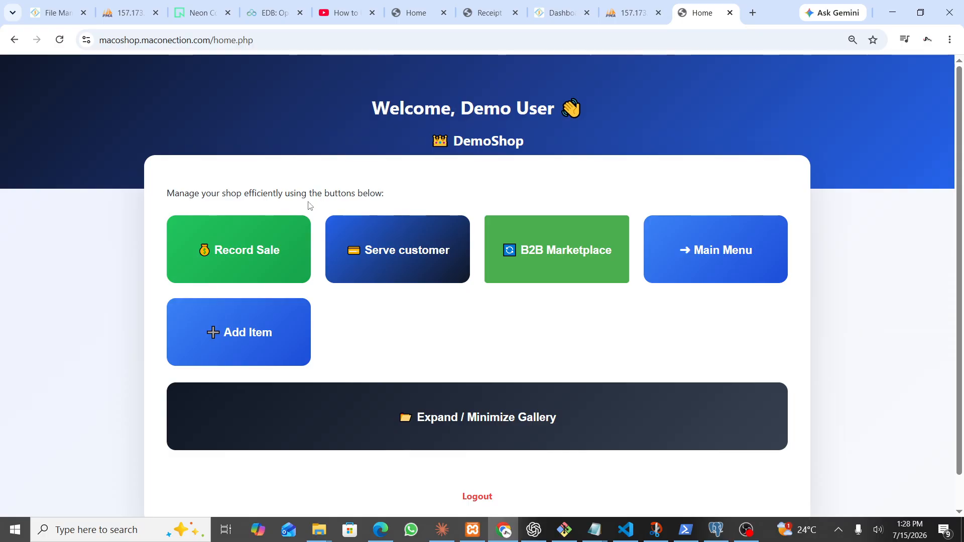
click(560, 255)
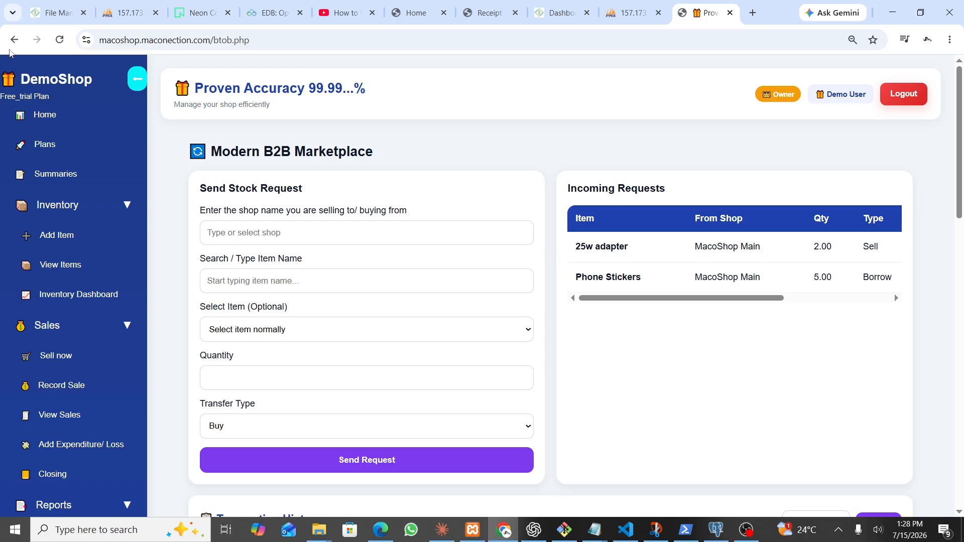
click(14, 39)
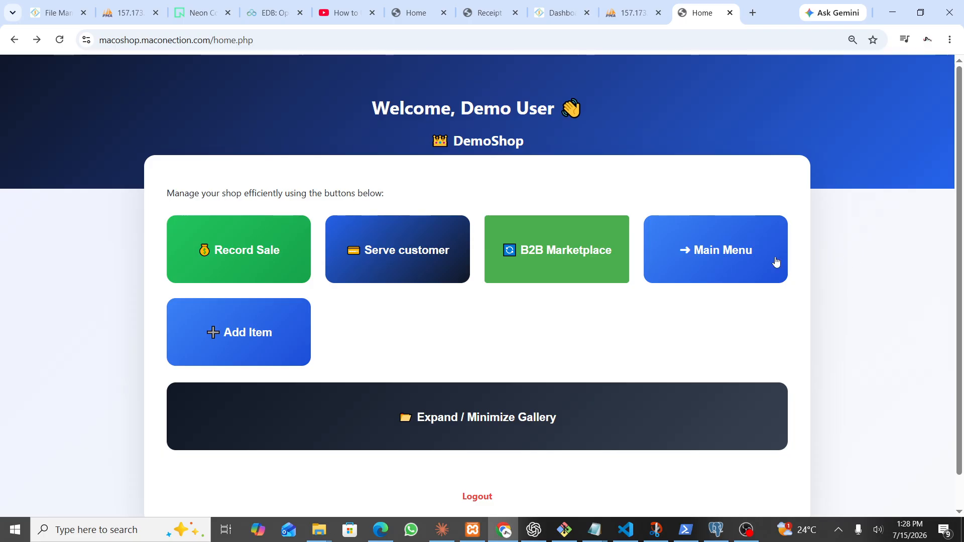
Open the main menu with the business summaries and look through its navigation down to the Business and Admin sections
click(734, 268)
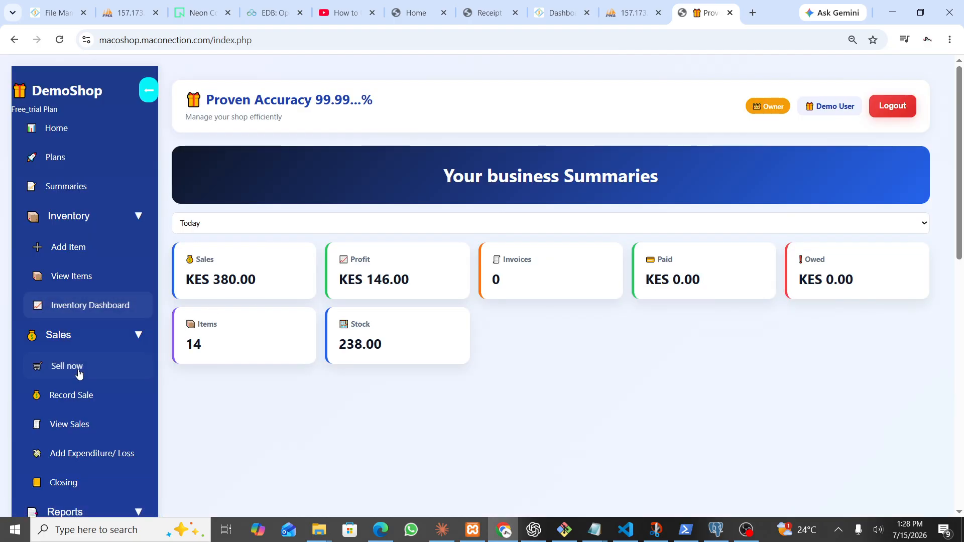
scroll(75, 372, down, 8)
scroll(78, 373, down, 3)
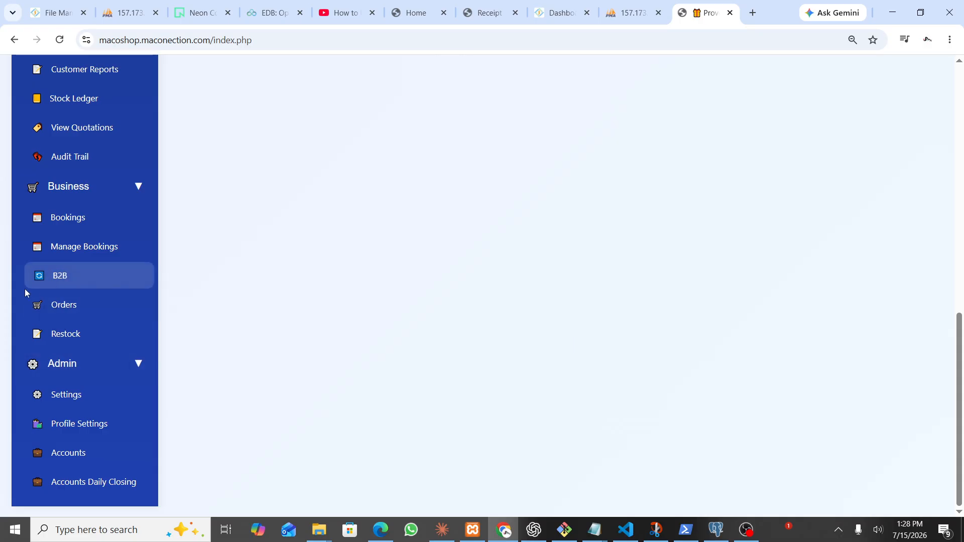
Open the B2B page from the Business section and look over its stock request form, transaction history and invoice options
click(71, 283)
scroll(78, 334, down, 11)
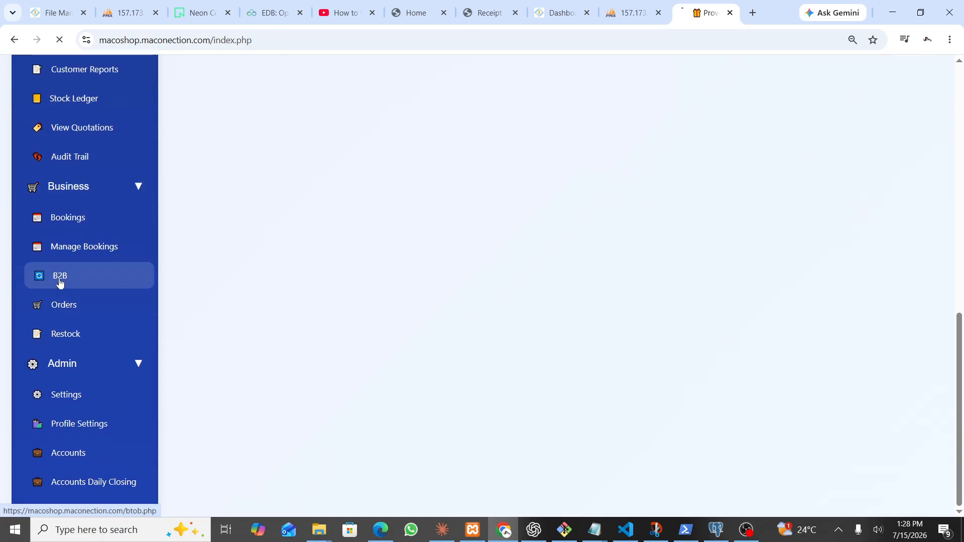
click(60, 282)
scroll(471, 201, up, 4)
scroll(471, 201, up, 7)
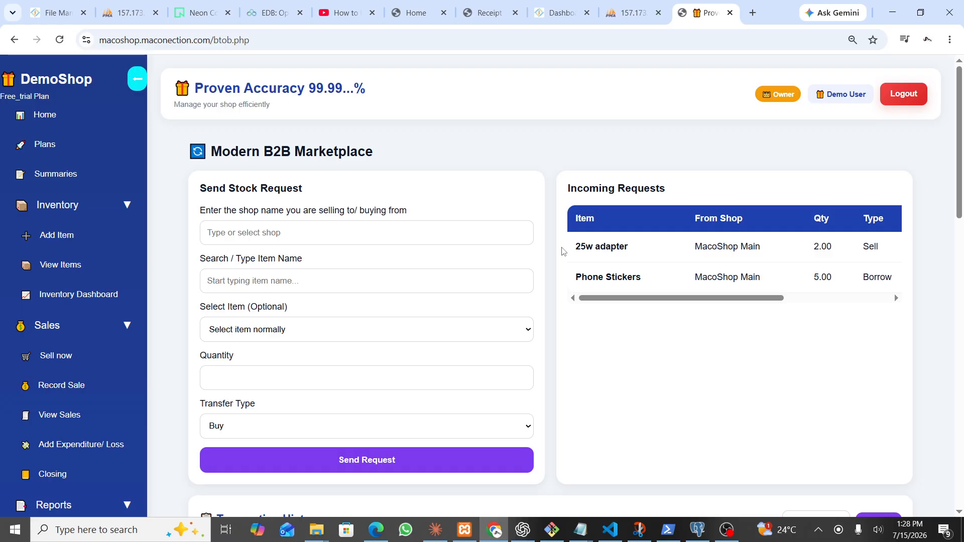
scroll(495, 354, down, 9)
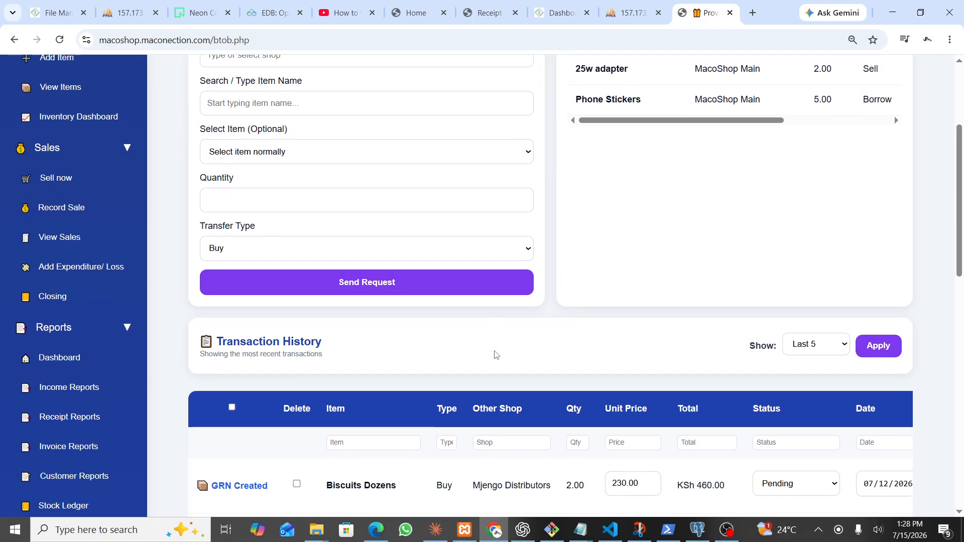
scroll(495, 355, down, 3)
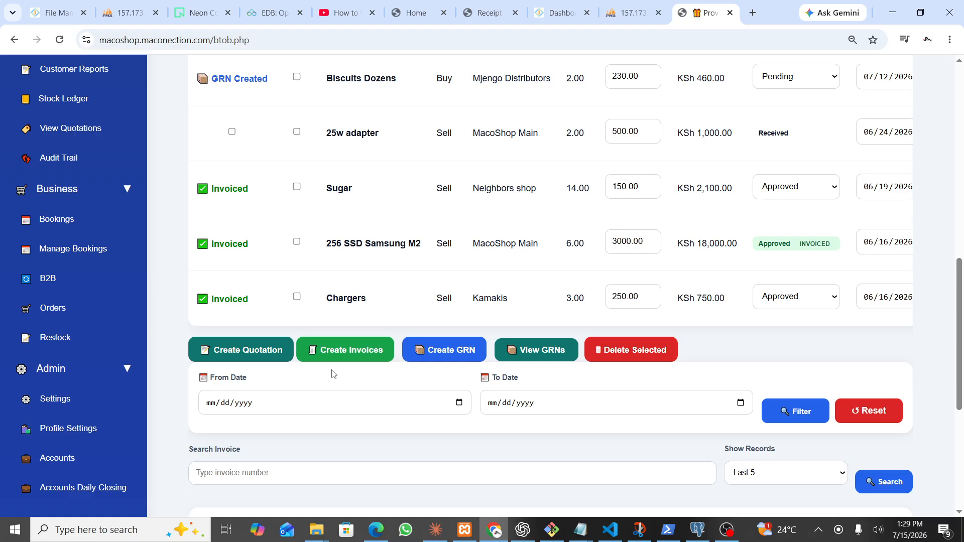
scroll(383, 221, up, 15)
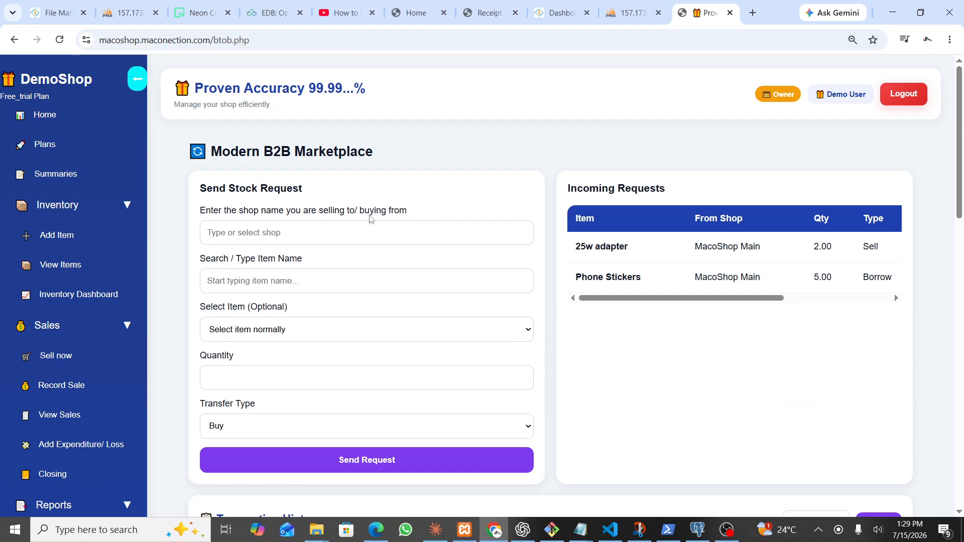
Enter Kanini Shop as the shop being sold to in the stock request
click(271, 243)
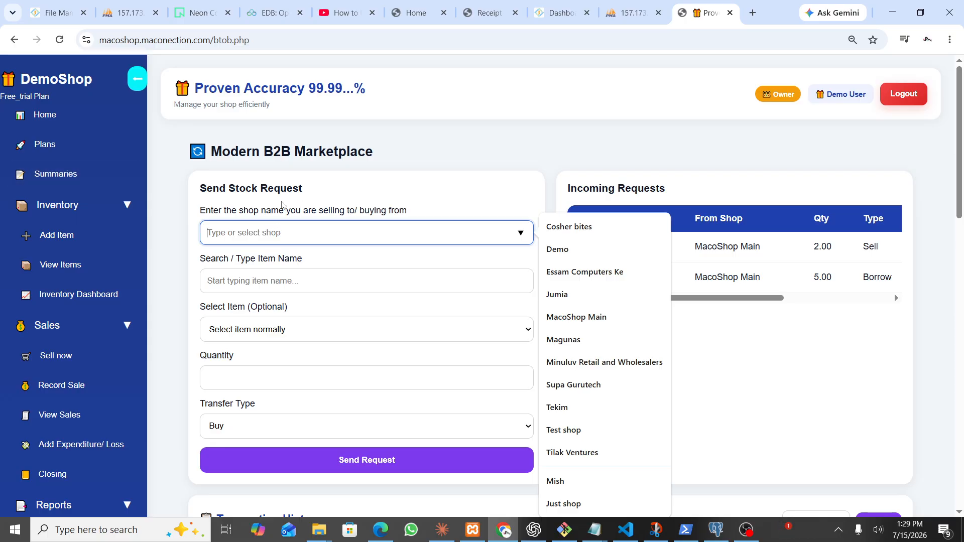
scroll(287, 202, down, 1)
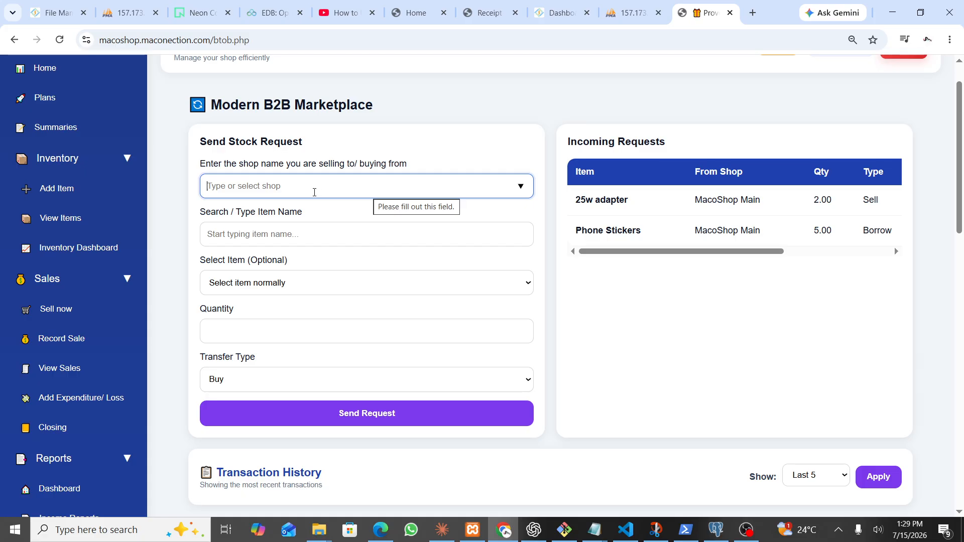
click(315, 193)
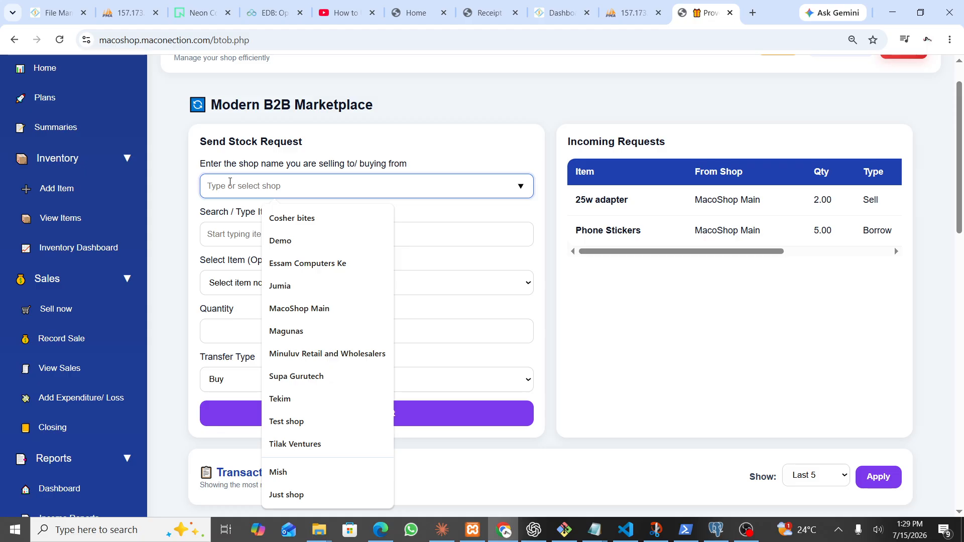
text(Ka)
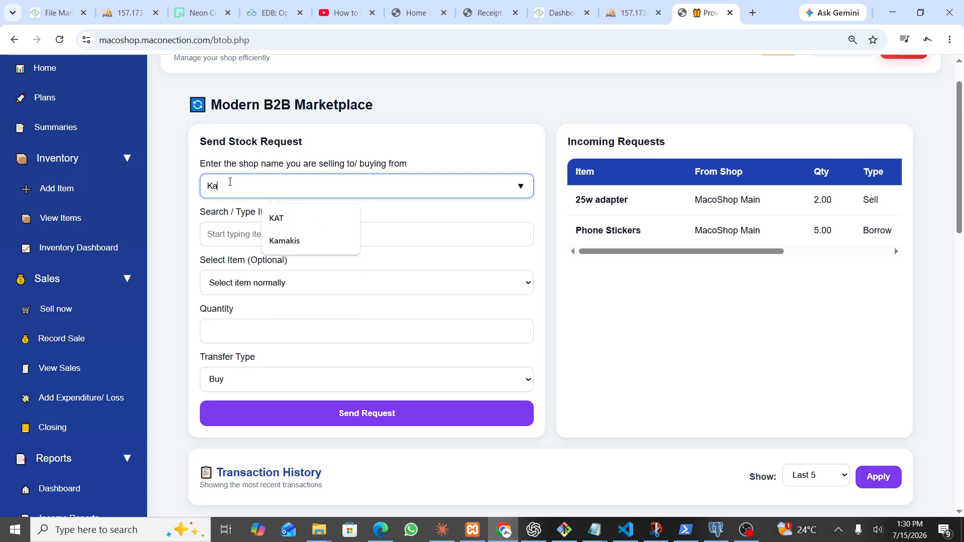
text(nin)
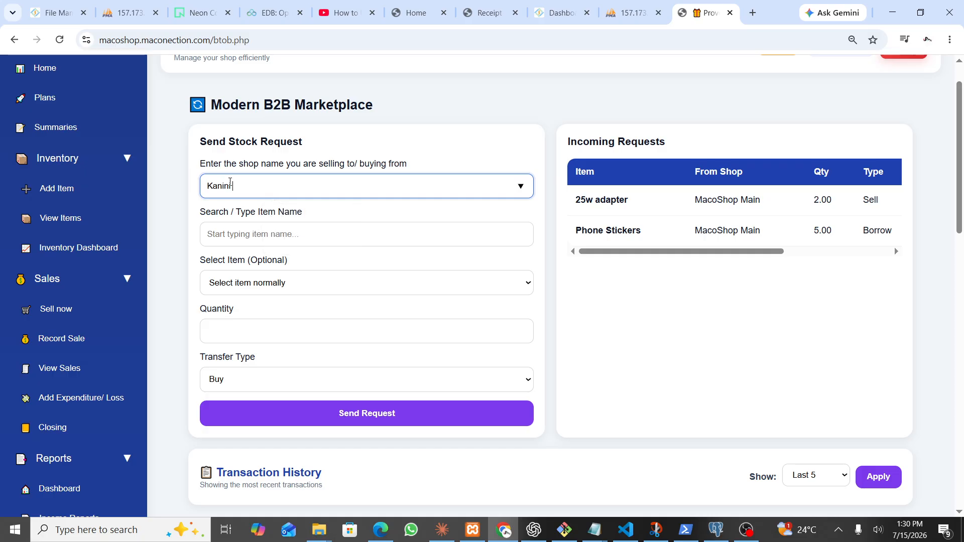
text(i Shop)
Choose Bulbs 5W as the stock request's item and set the quantity to 10
click(239, 232)
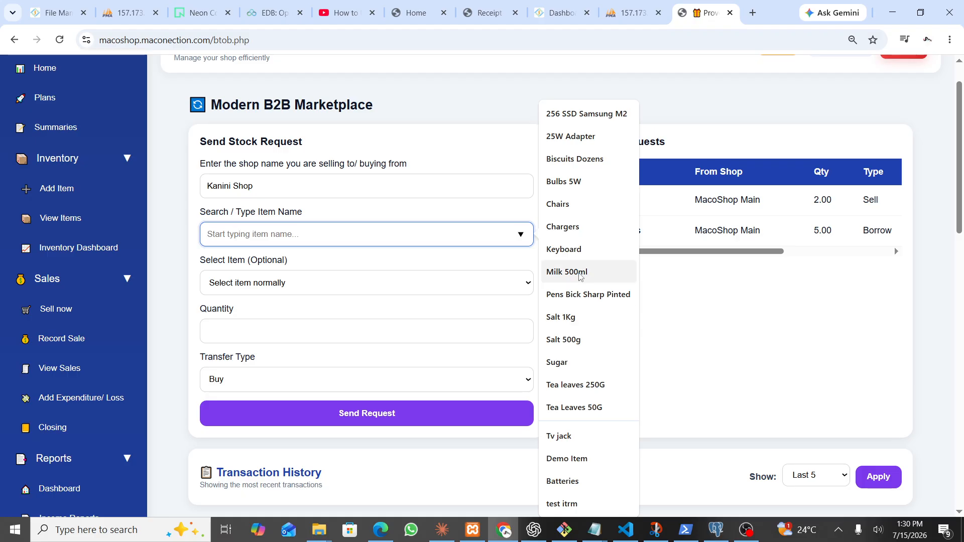
click(566, 186)
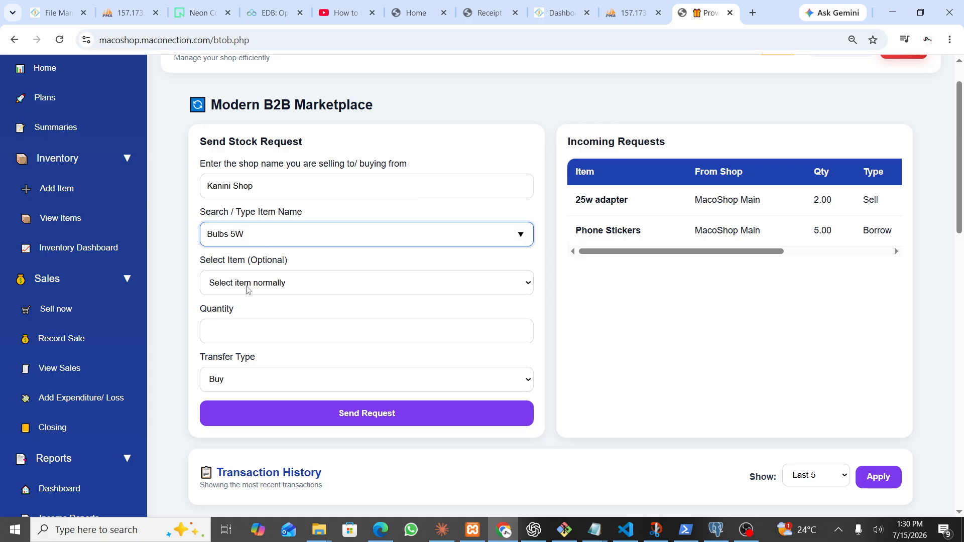
click(282, 284)
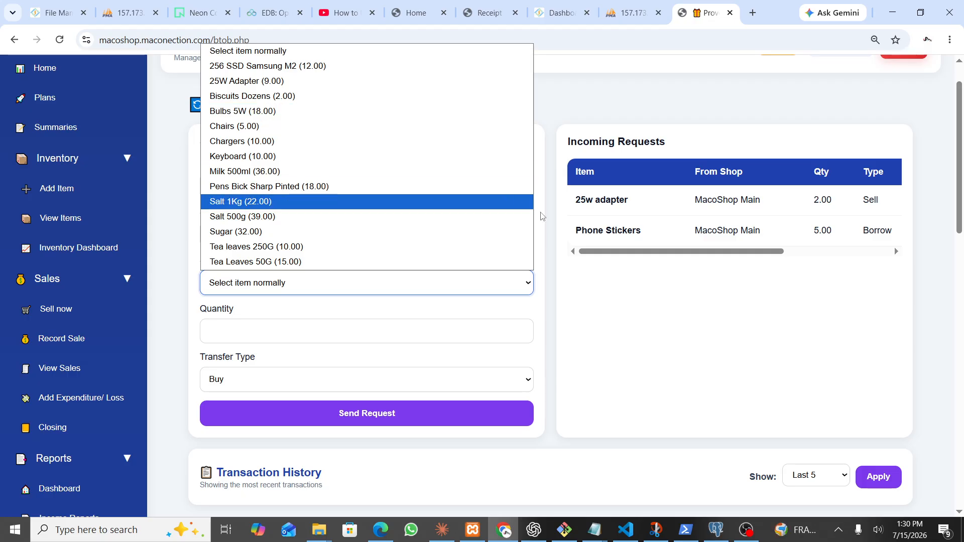
click(548, 226)
click(262, 331)
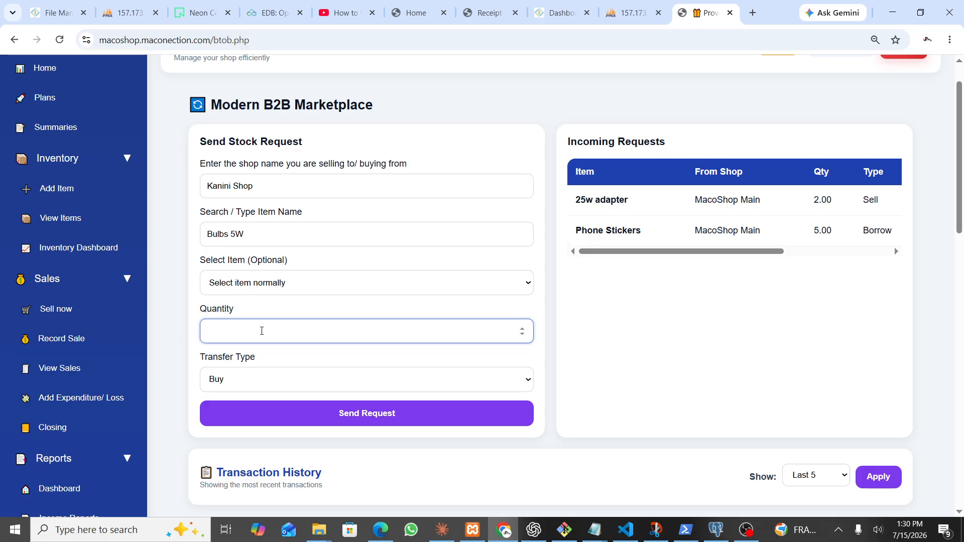
text(10)
Set the transfer type to Sell with a selling price of 70 and send the stock request
click(262, 379)
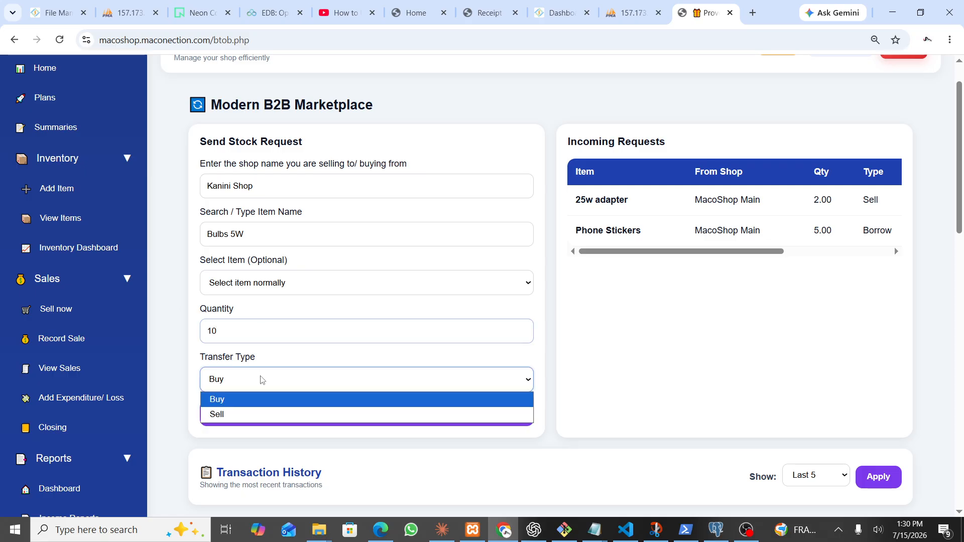
click(221, 416)
scroll(221, 416, down, 2)
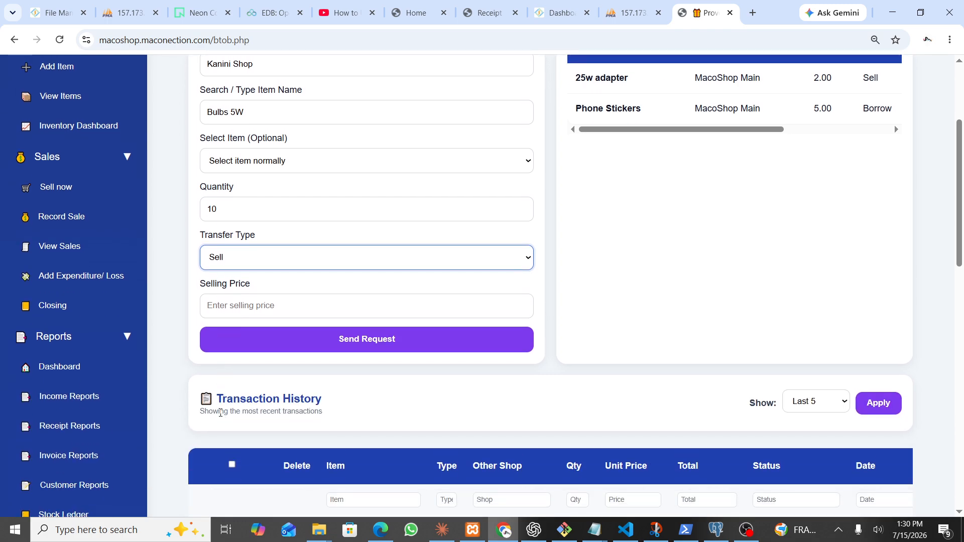
click(236, 312)
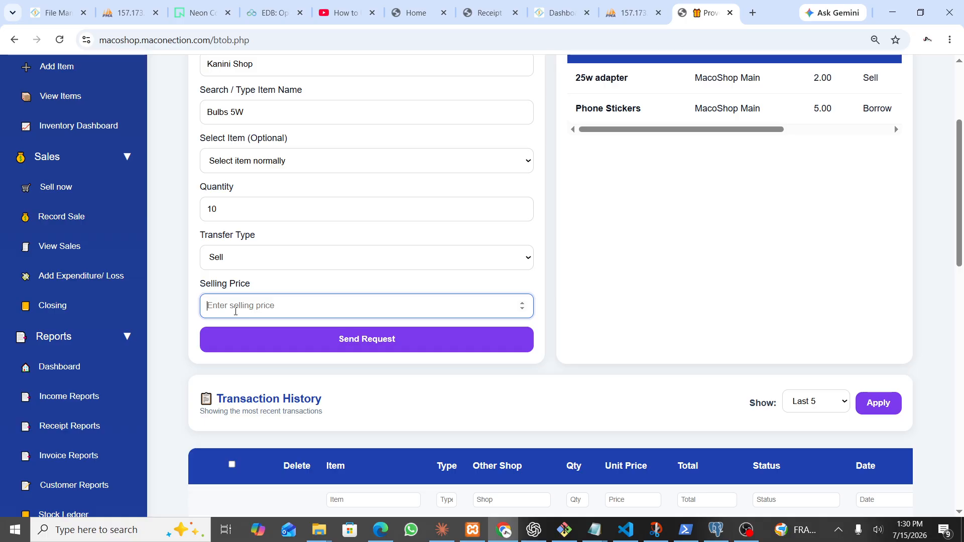
text(70)
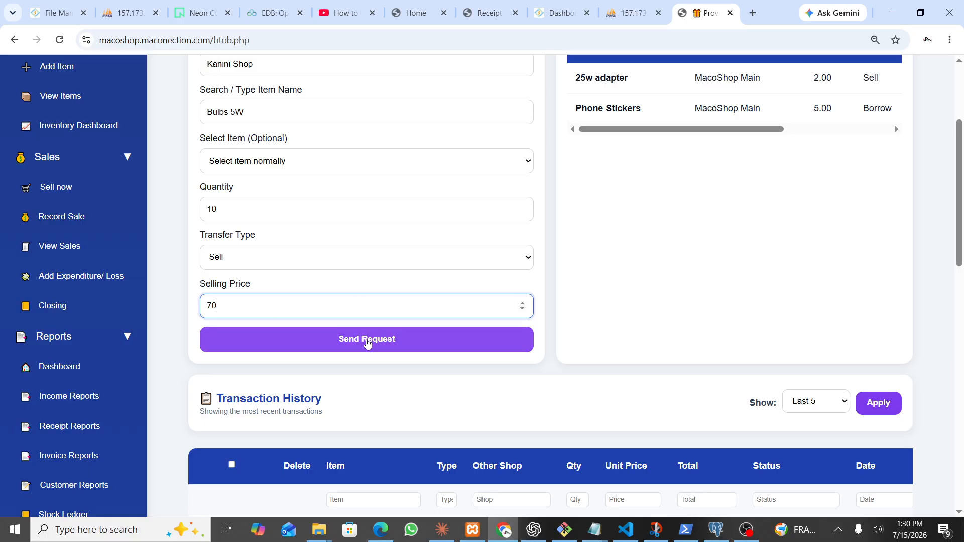
click(366, 341)
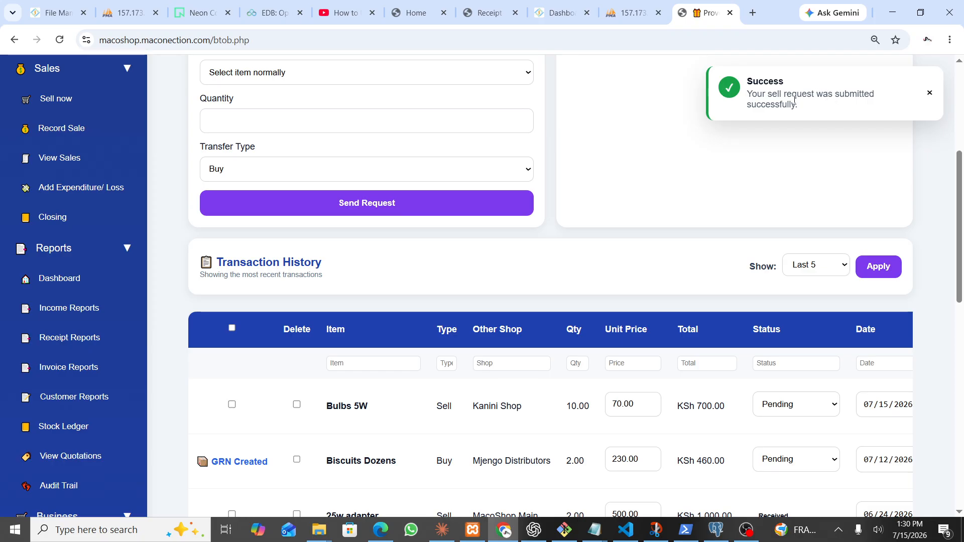
Set the status of the Bulbs 5W sale to Kanini Shop to Approved in the transaction history and save it
scroll(775, 150, down, 3)
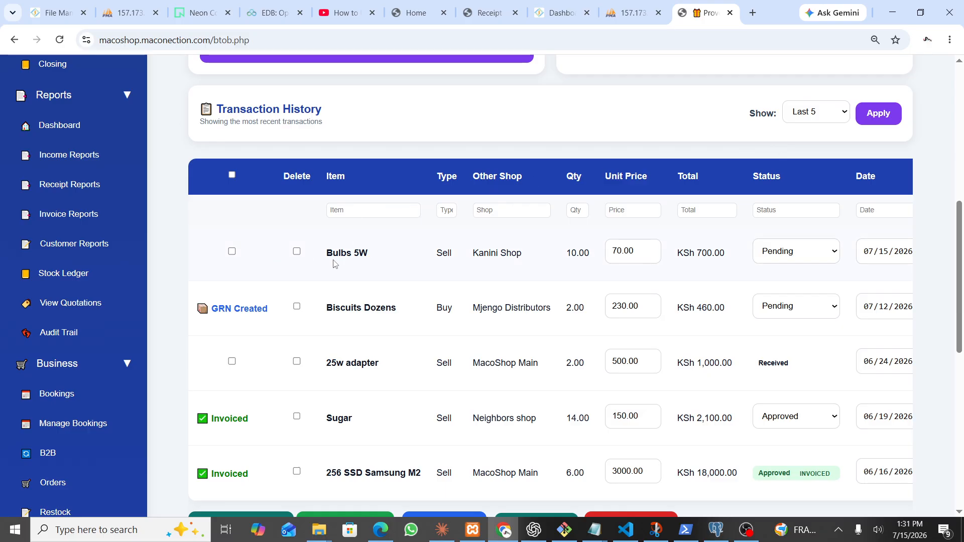
scroll(403, 265, right, 1)
scroll(403, 265, right, 4)
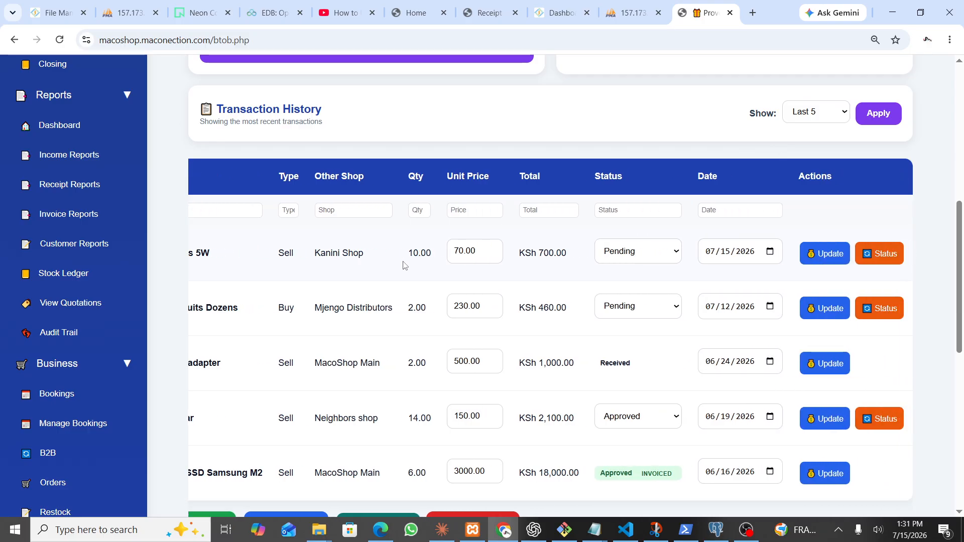
scroll(404, 265, left, 5)
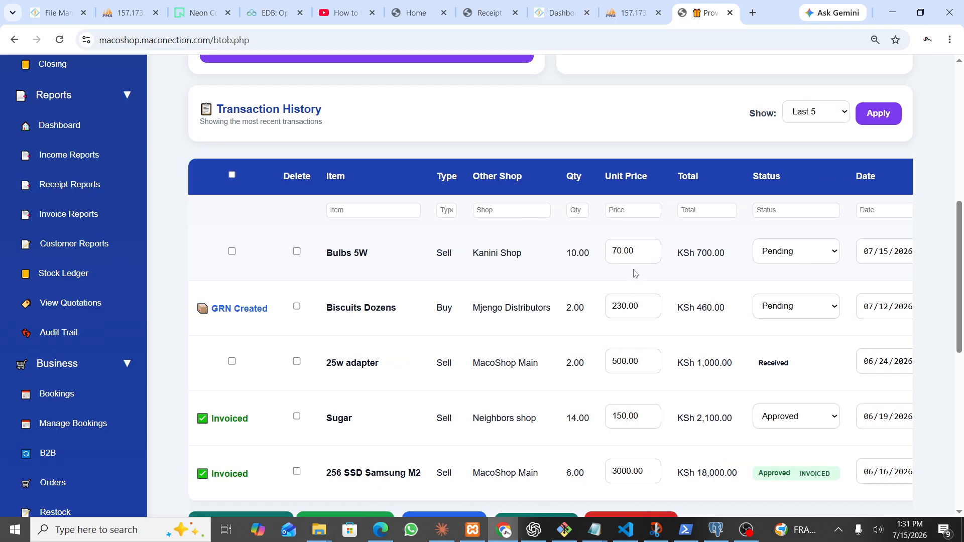
scroll(674, 270, right, 4)
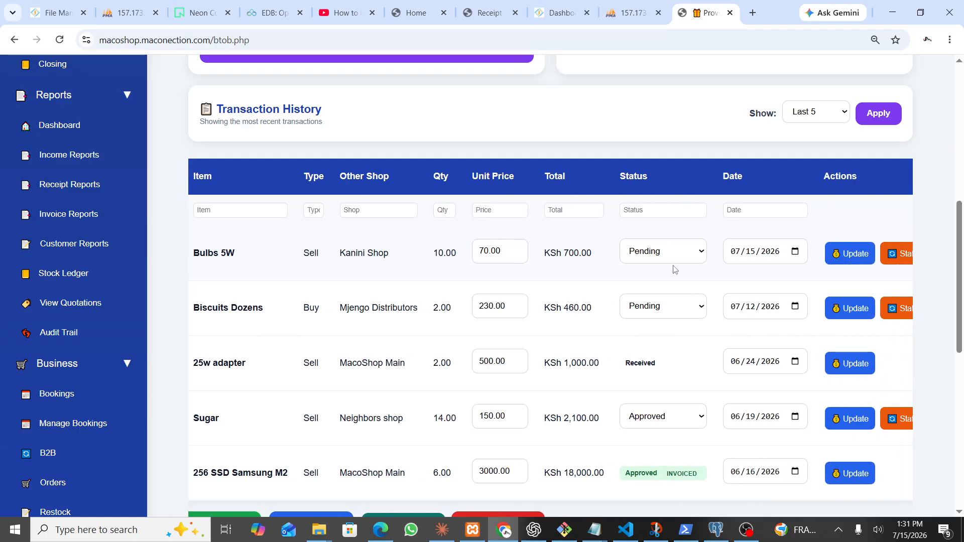
scroll(675, 269, left, 2)
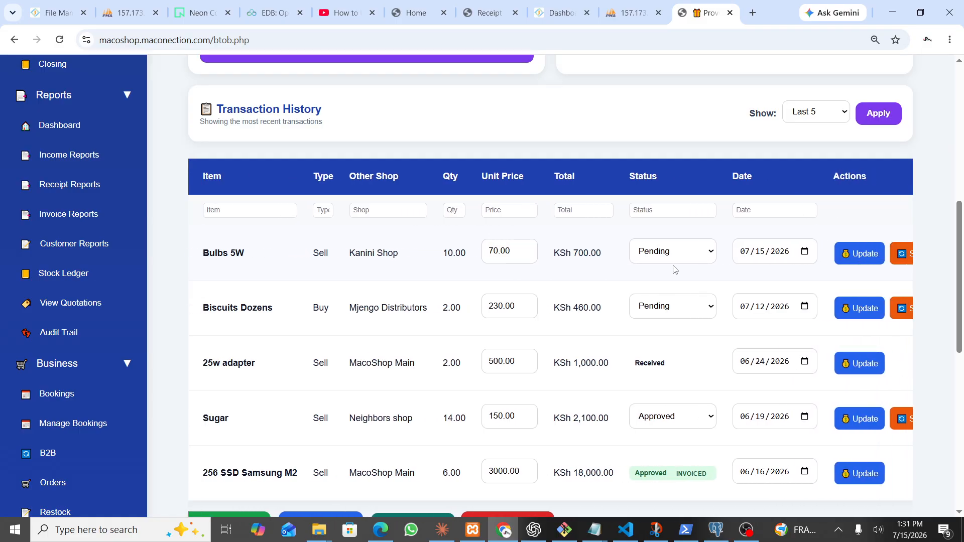
click(751, 257)
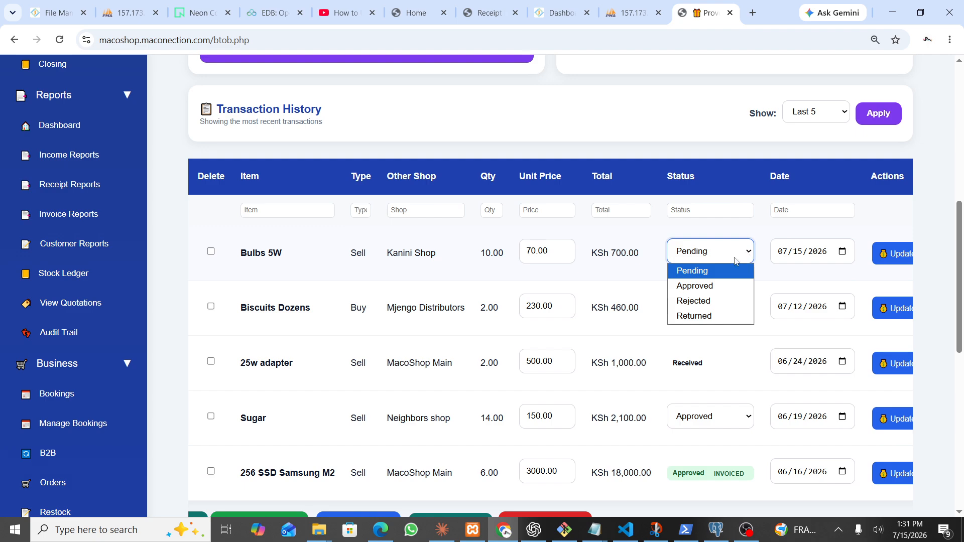
click(705, 286)
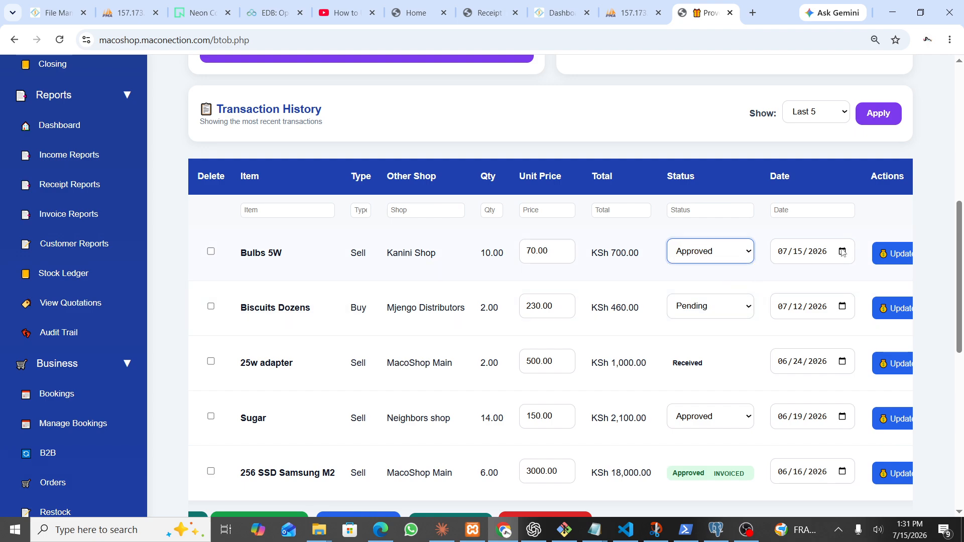
scroll(844, 252, right, 2)
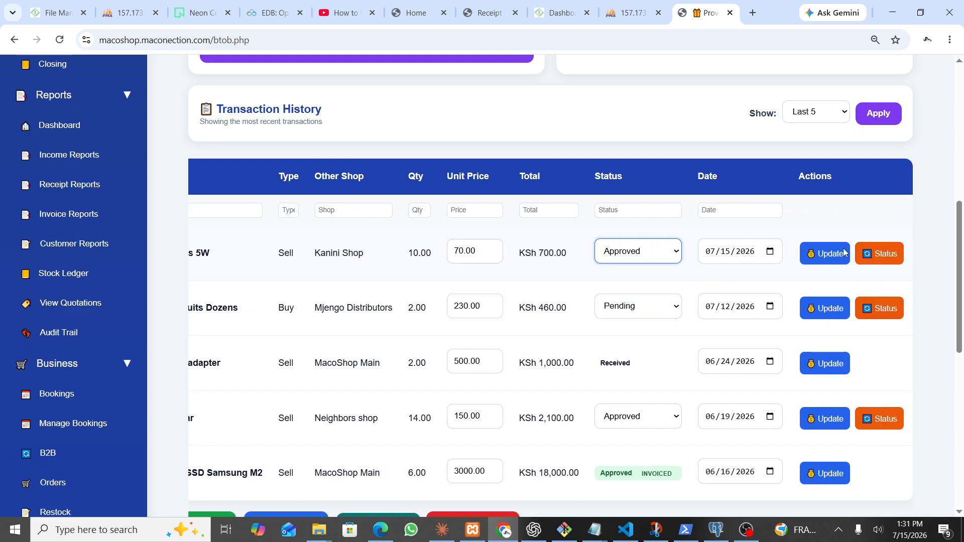
click(888, 254)
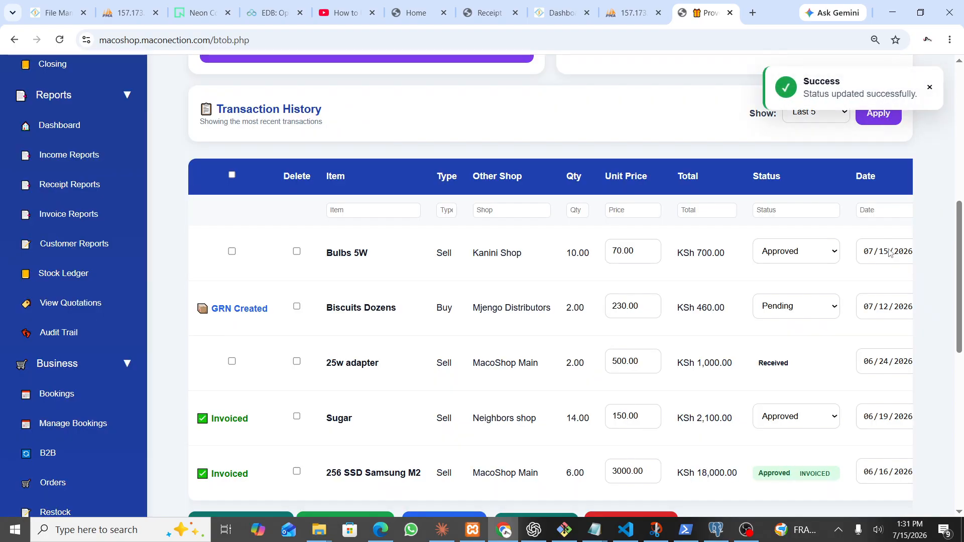
Look at the editable unit price and date of the Bulbs 5W transaction, including the date's calendar, without changing them
click(623, 249)
key(BackSpace)
scroll(852, 255, right, 3)
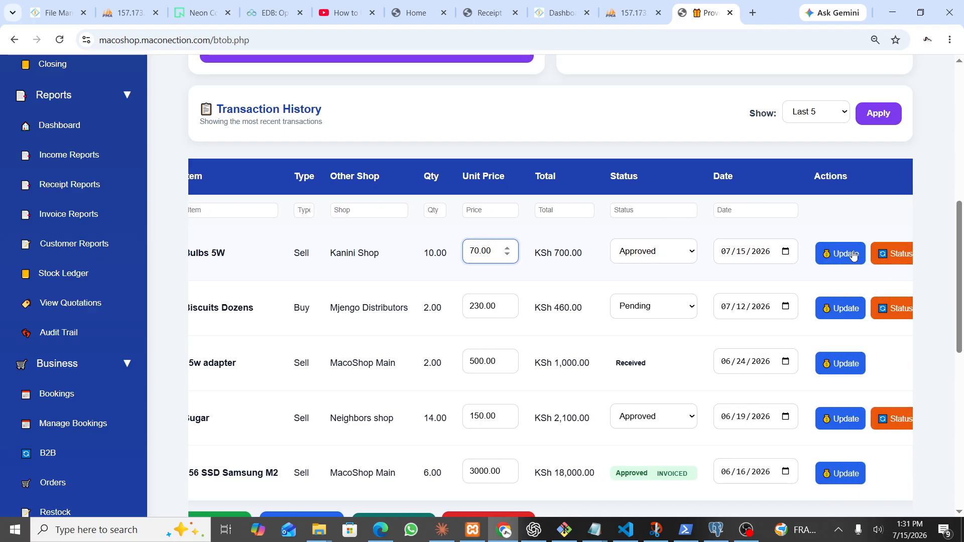
click(768, 256)
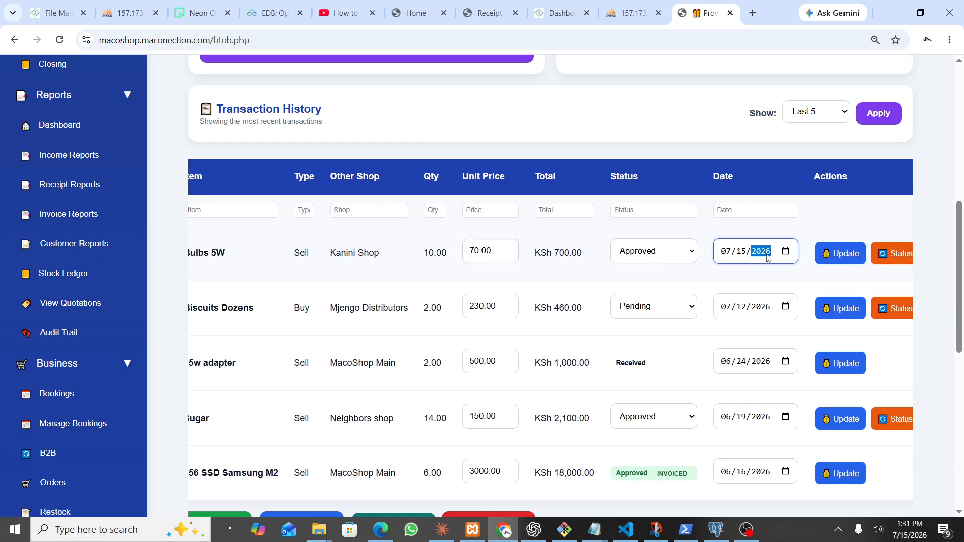
click(786, 252)
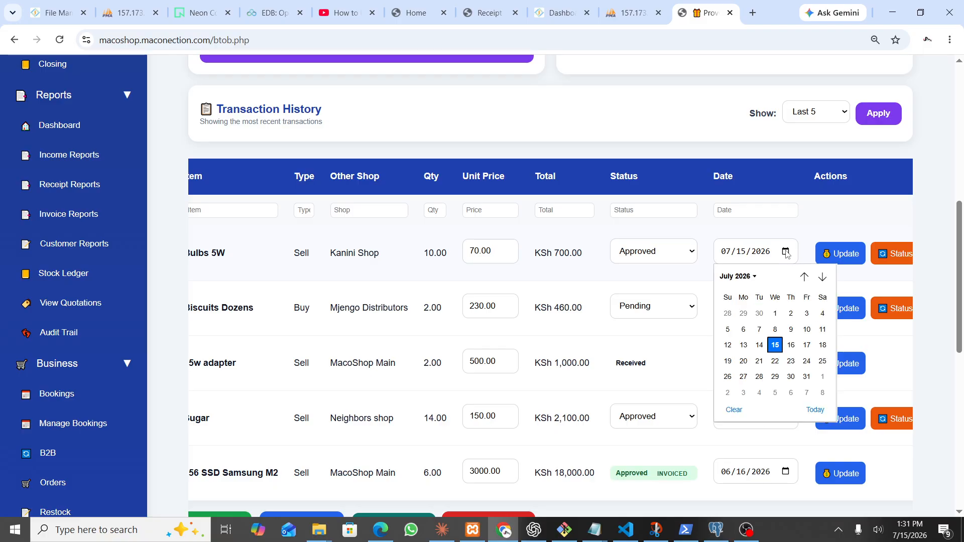
click(716, 240)
Select the Bulbs 5W transaction for invoicing and start creating an invoice from it
scroll(714, 241, left, 3)
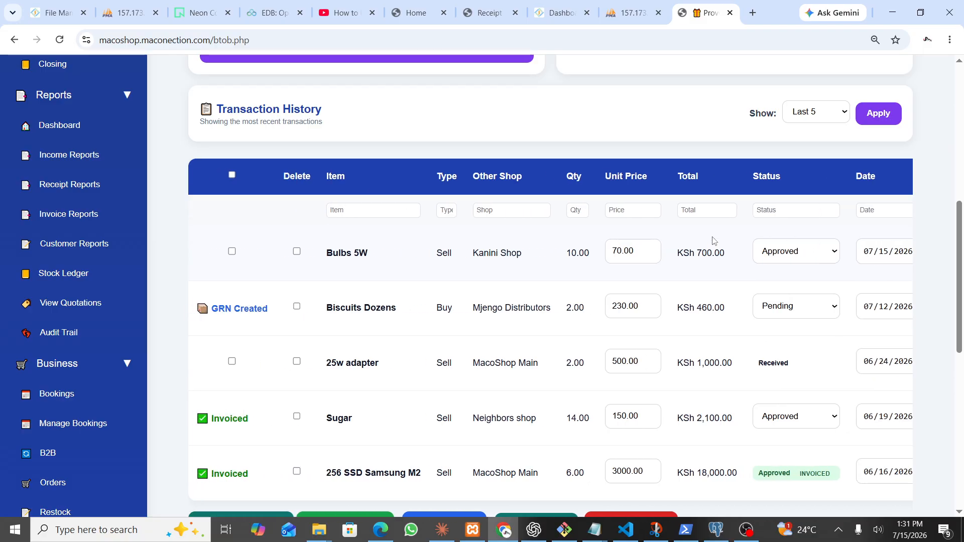
click(231, 251)
scroll(232, 253, down, 2)
scroll(231, 256, down, 4)
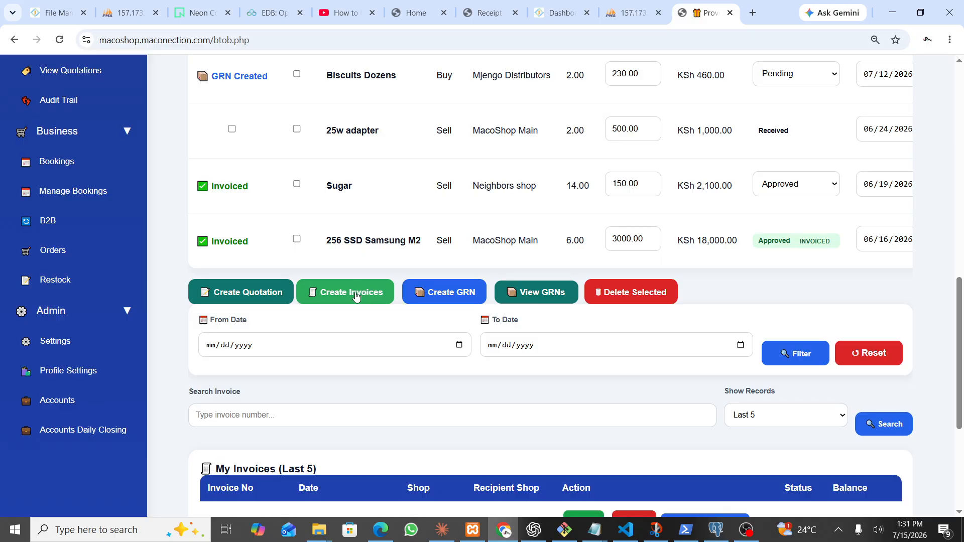
click(355, 294)
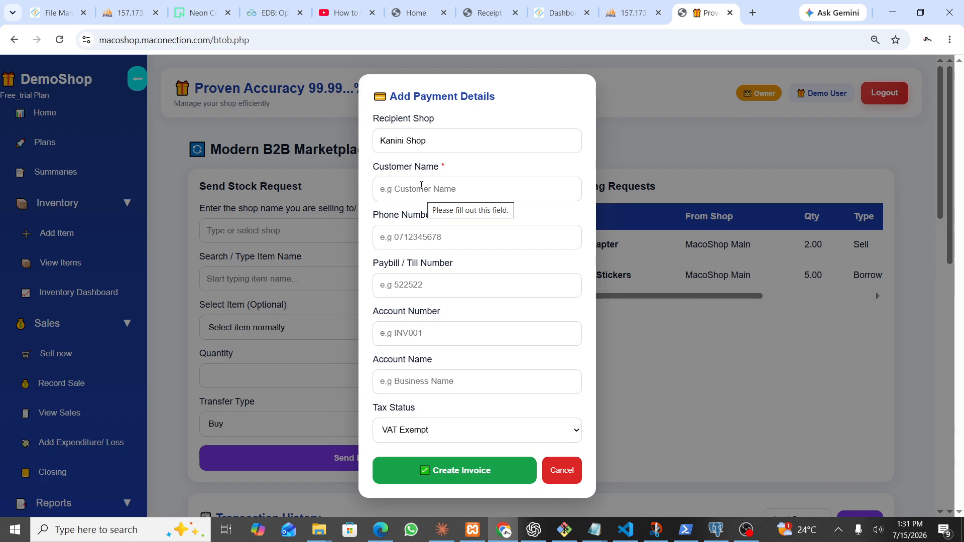
Enter Kanini Shop as the invoice's customer name and fill in the customer's phone number
drag(427, 141, 398, 186)
drag(395, 200, 395, 197)
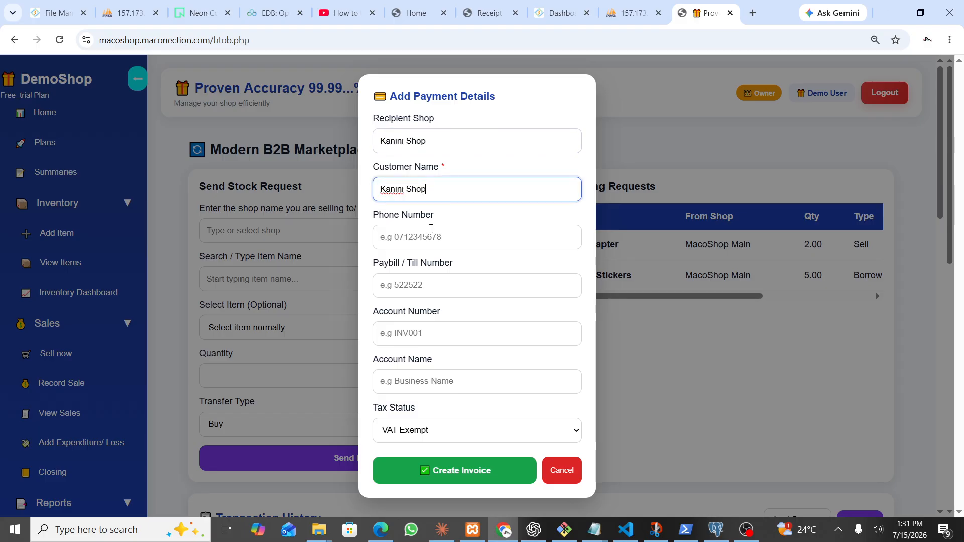
click(431, 230)
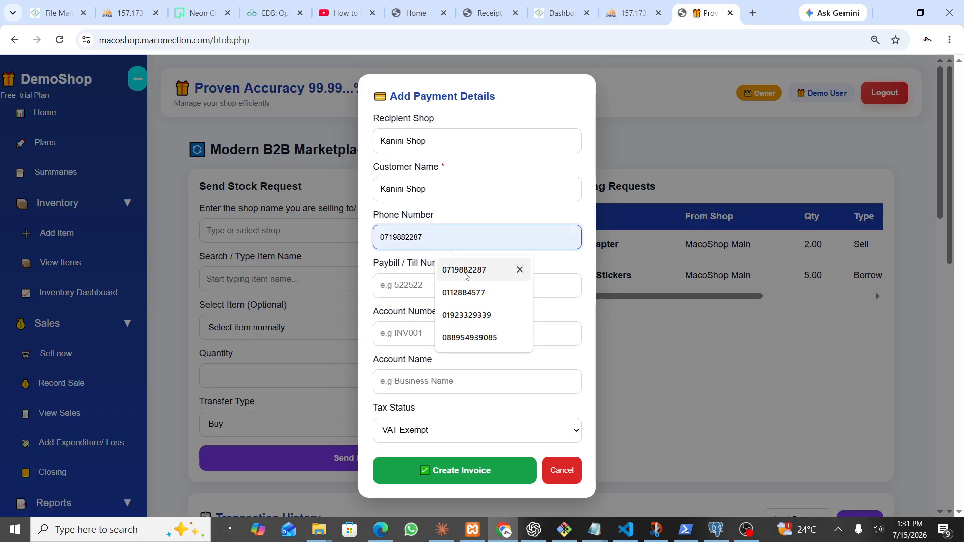
click(468, 321)
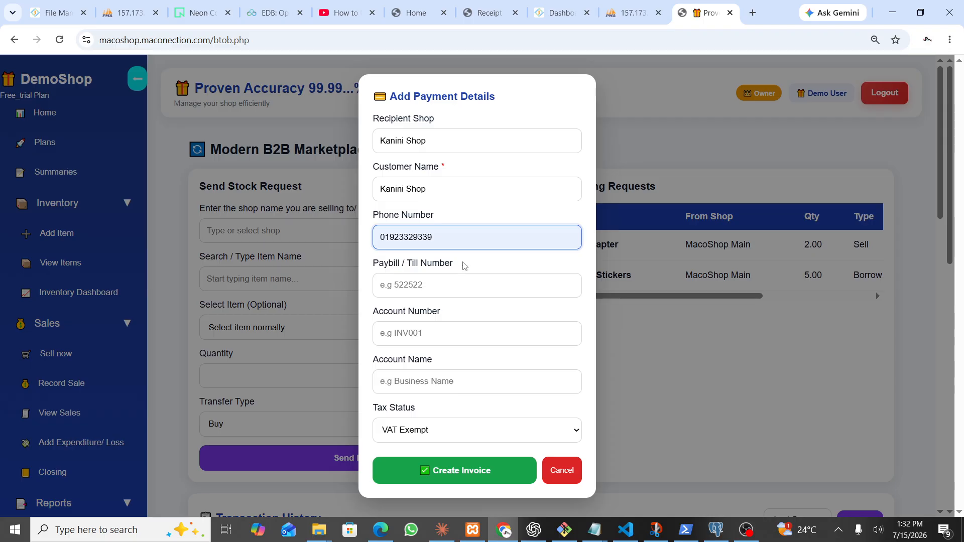
key(BackSpace)
key(BackSpace)
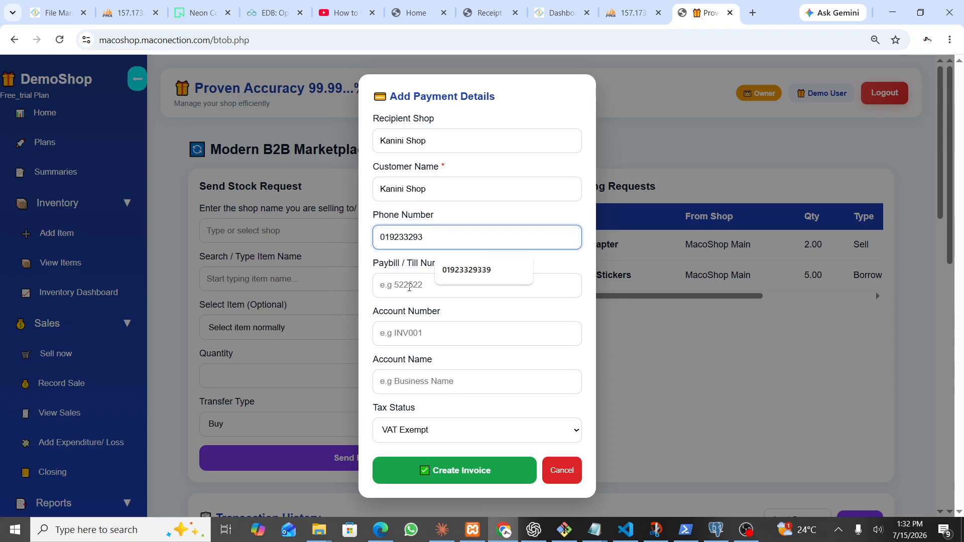
Fill in the paybill/till number, set the account number to NA and the account name to MACONECTIONS SOLUTIONS
click(411, 291)
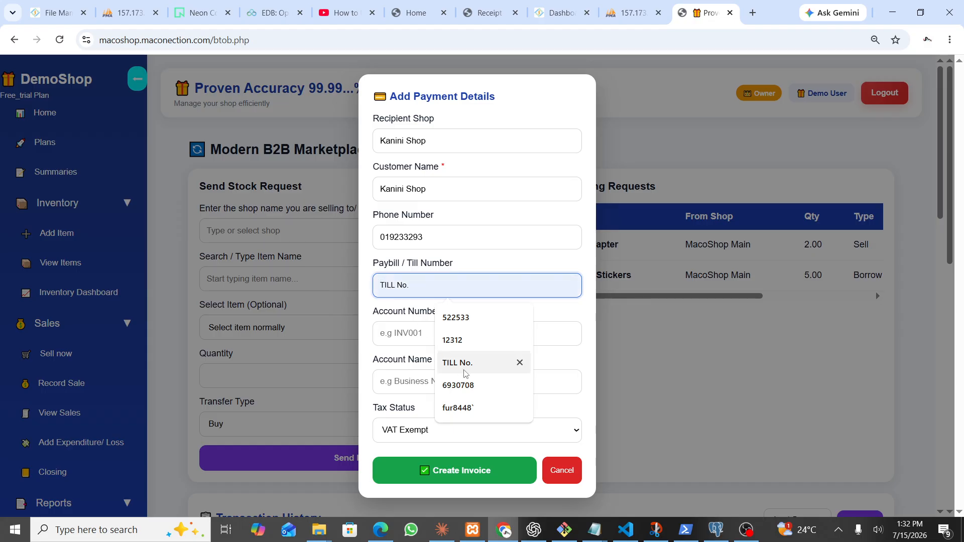
click(470, 385)
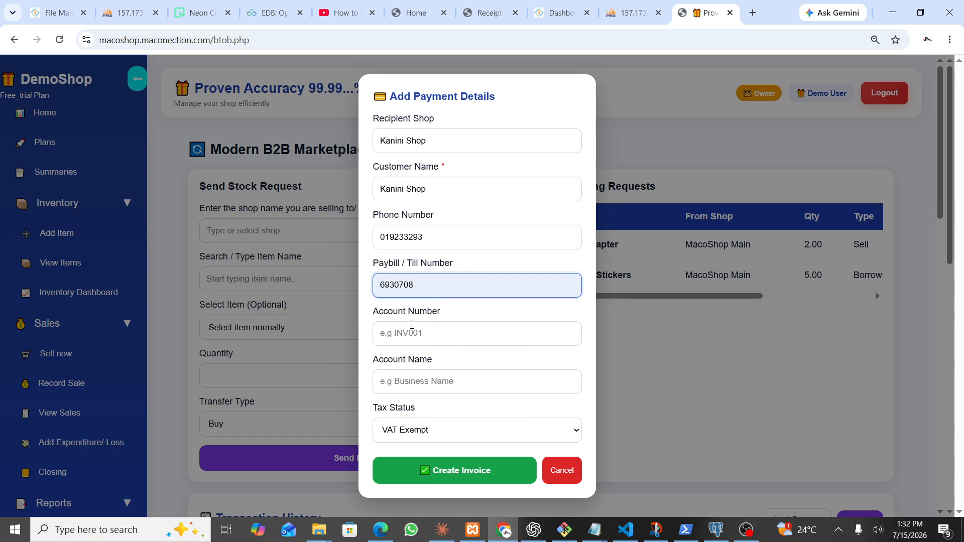
click(425, 334)
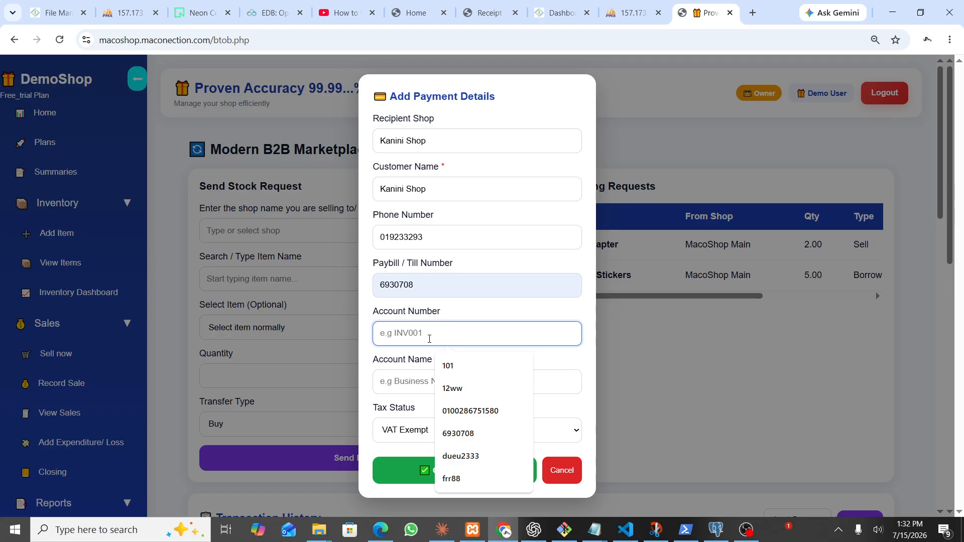
text(NA)
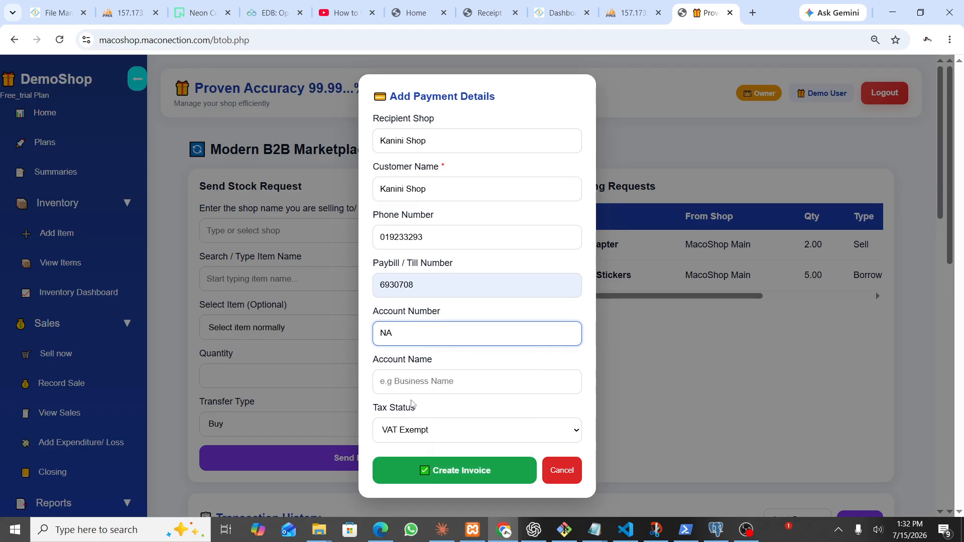
click(423, 384)
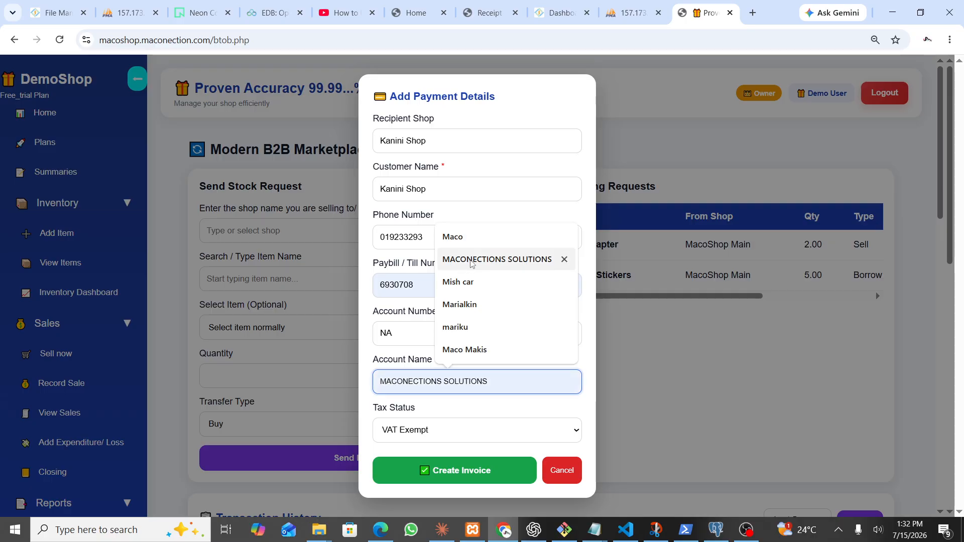
click(472, 261)
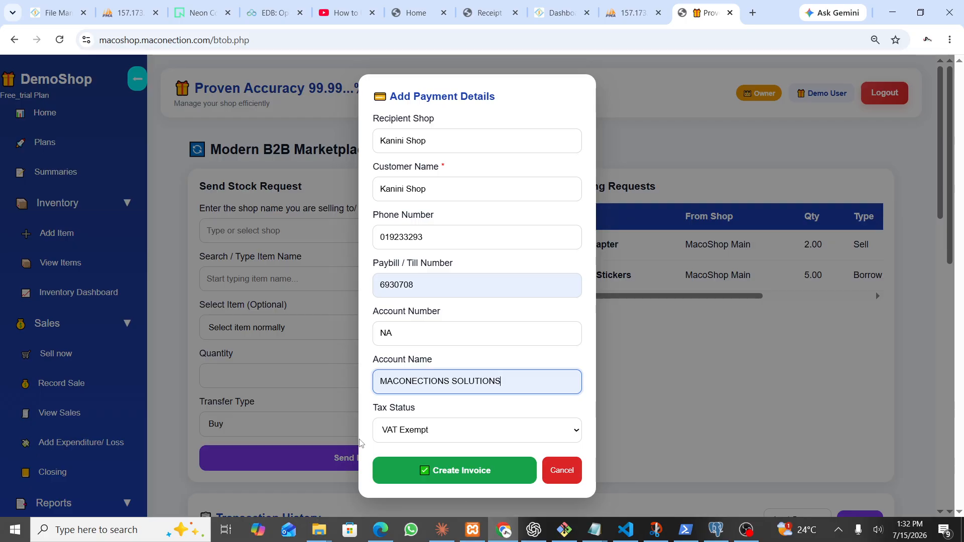
Keep the tax status at VAT Exempt and create the invoice
click(435, 432)
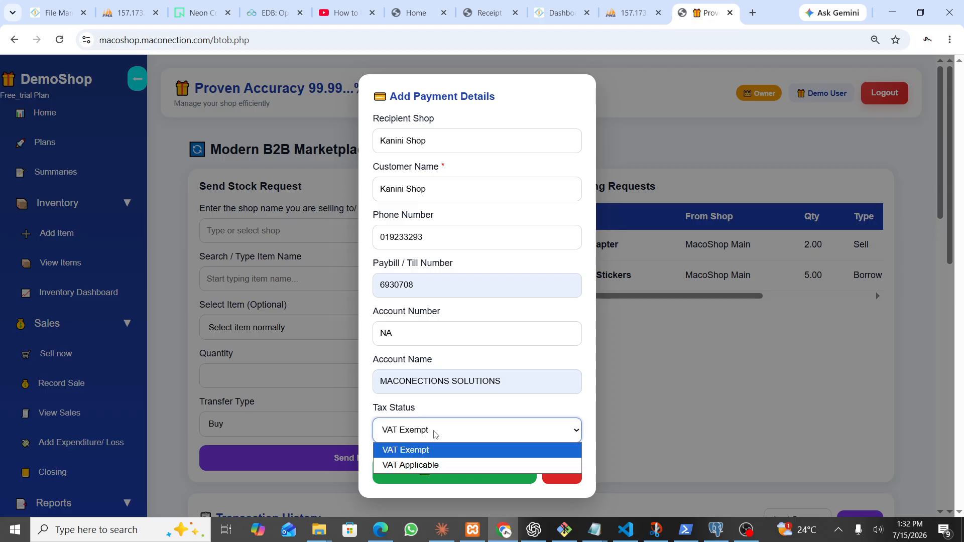
click(435, 434)
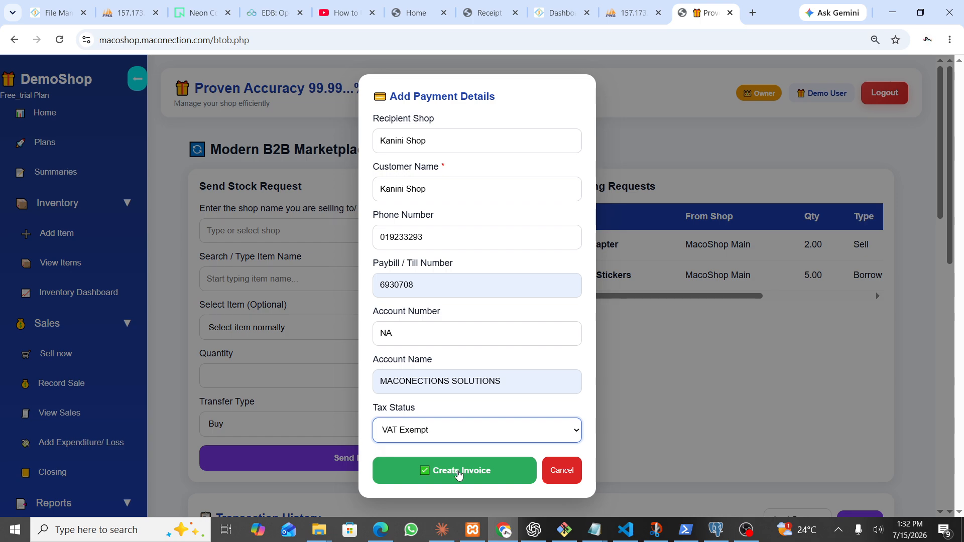
click(458, 472)
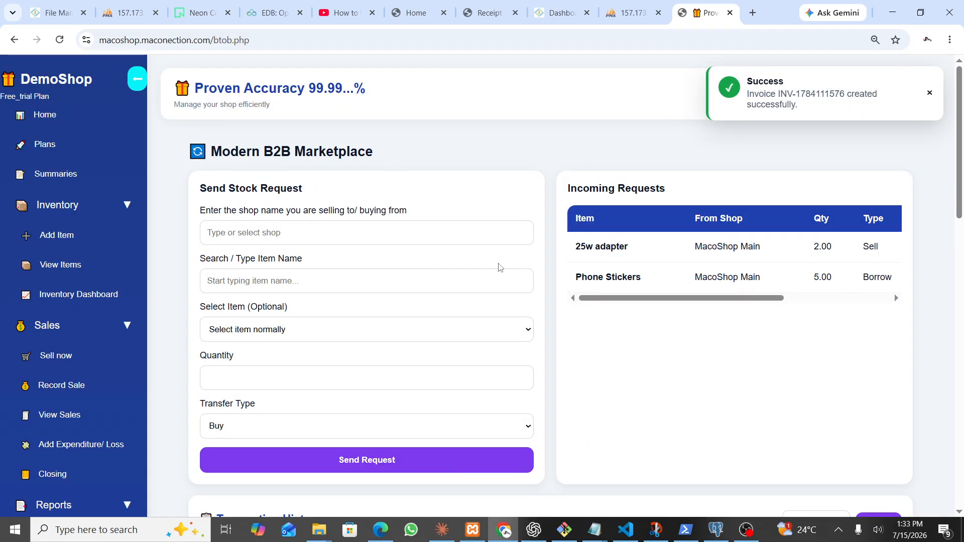
Download the new Kanini Shop invoice from the My Invoices list and open its PDF
scroll(499, 267, down, 1)
scroll(596, 344, down, 10)
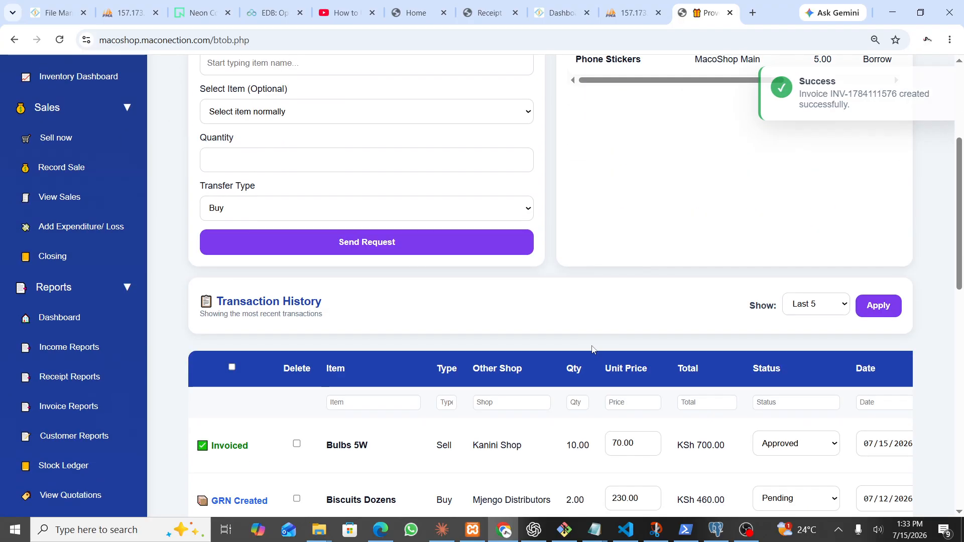
scroll(593, 350, down, 6)
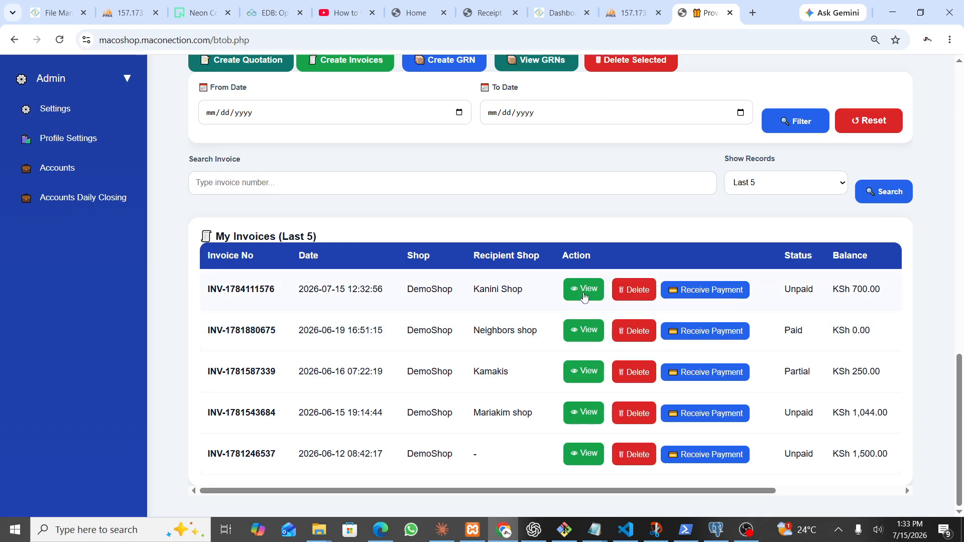
click(586, 294)
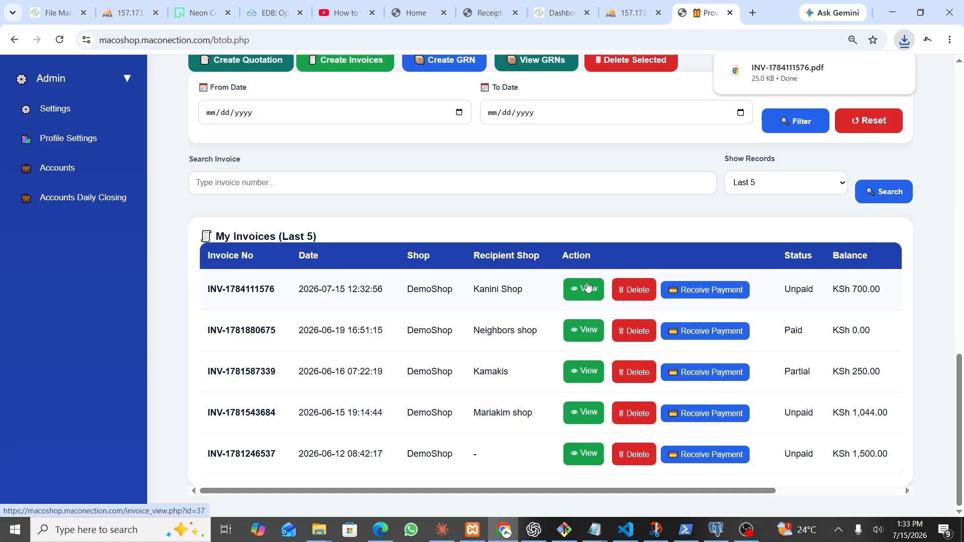
mouse_move(877, 75)
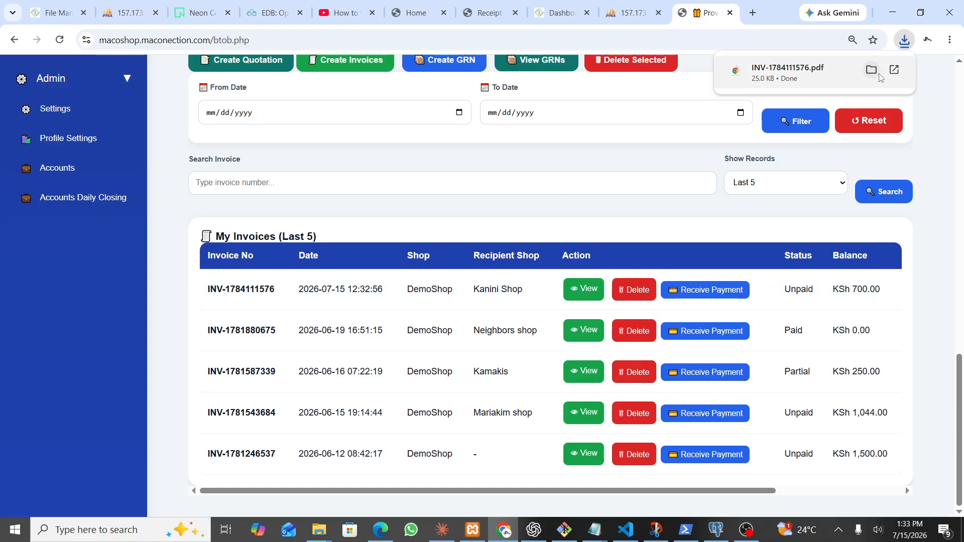
click(895, 71)
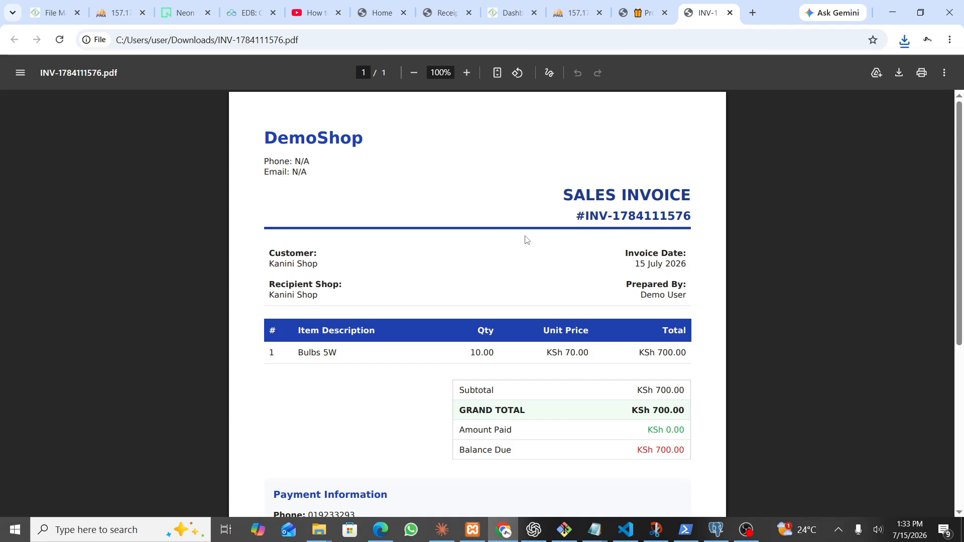
Examine the invoice PDF from the shop header and customer details through the item totals to the payment information
scroll(526, 240, down, 5)
scroll(526, 240, up, 5)
drag(371, 140, 256, 139)
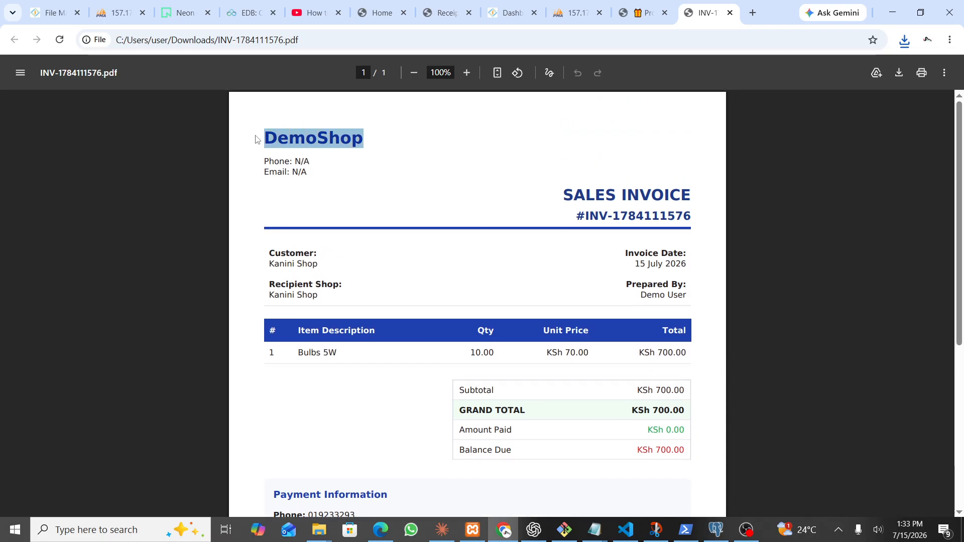
click(294, 162)
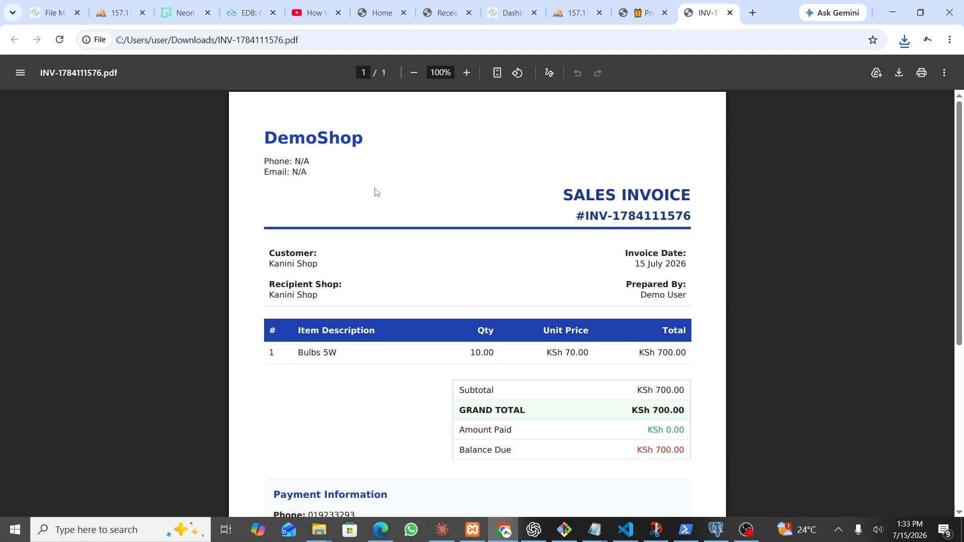
scroll(643, 209, down, 1)
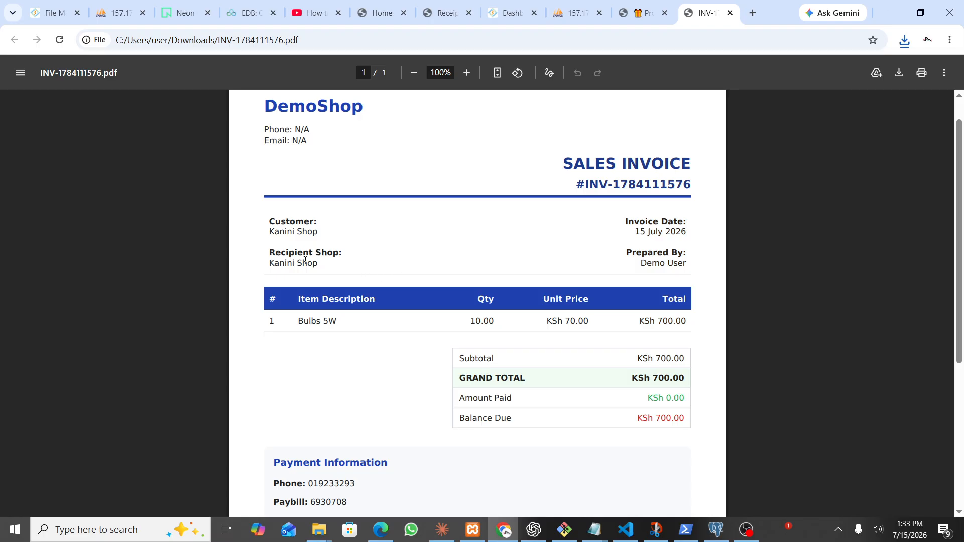
scroll(663, 241, down, 1)
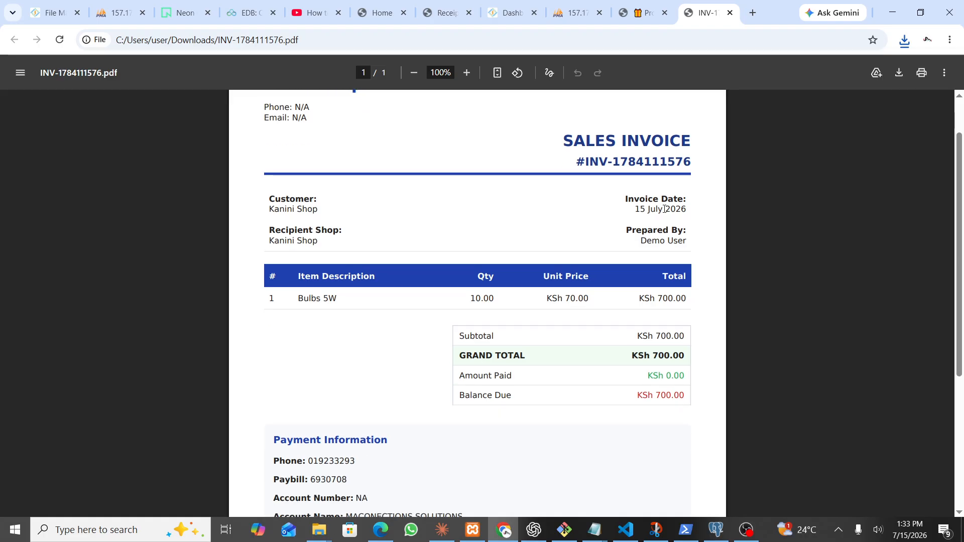
scroll(618, 308, down, 4)
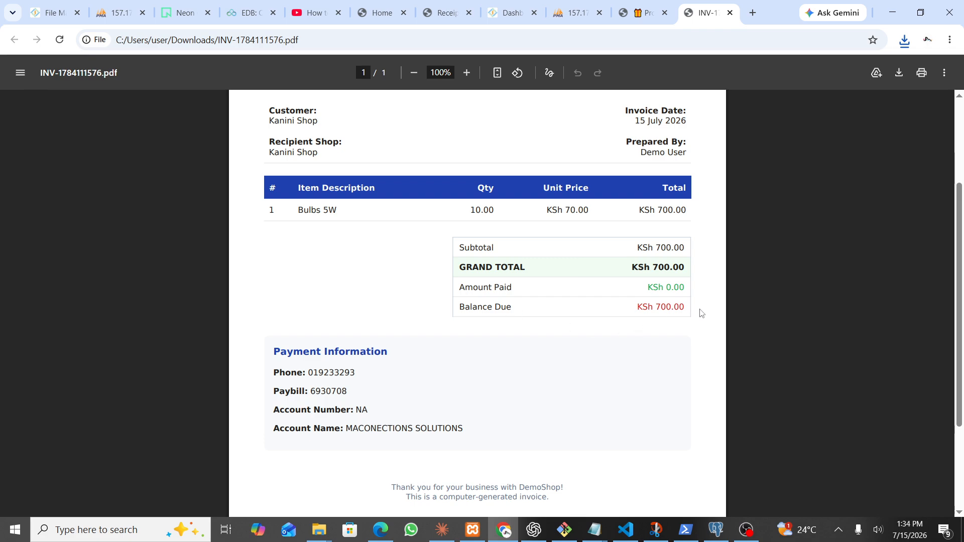
scroll(484, 367, down, 3)
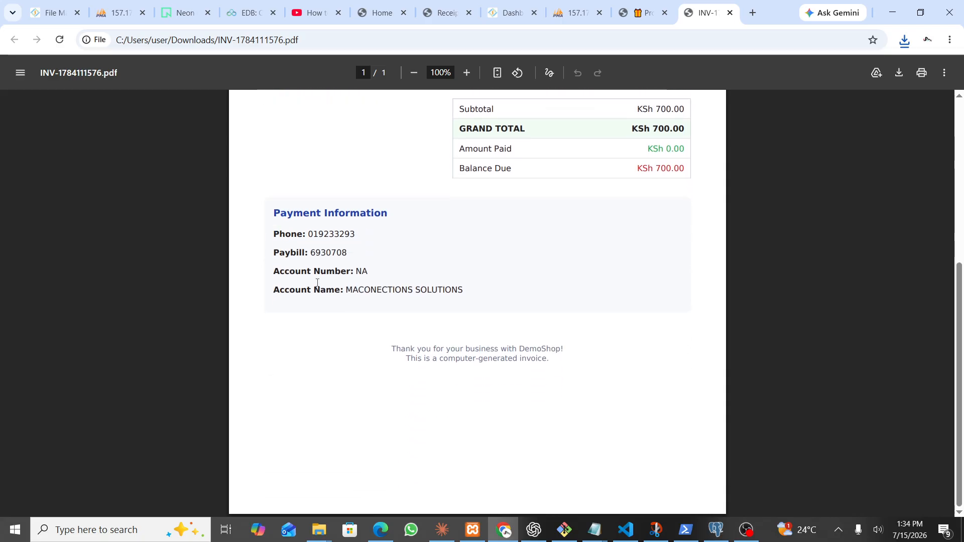
scroll(317, 283, up, 5)
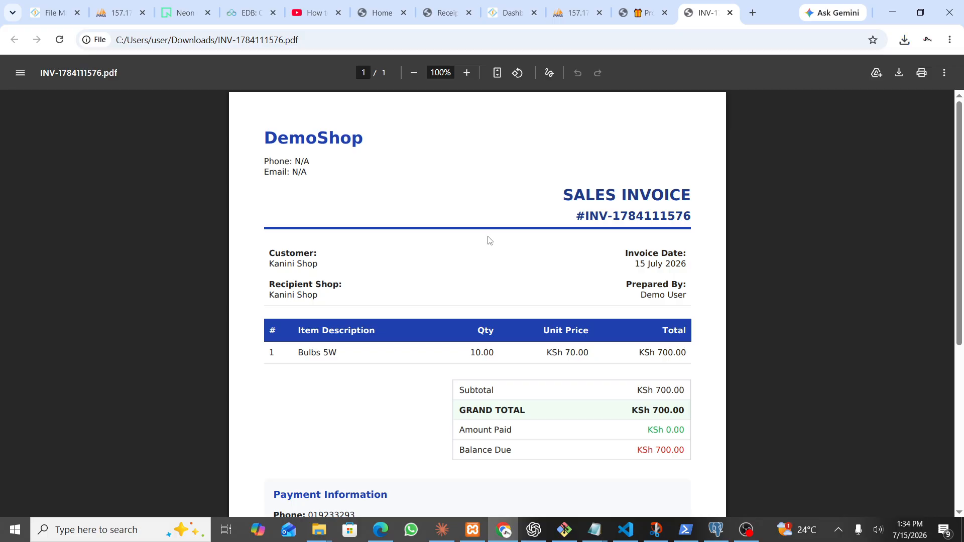
Return to the B2B marketplace page and log out of the demo shop
click(648, 10)
scroll(637, 155, up, 2)
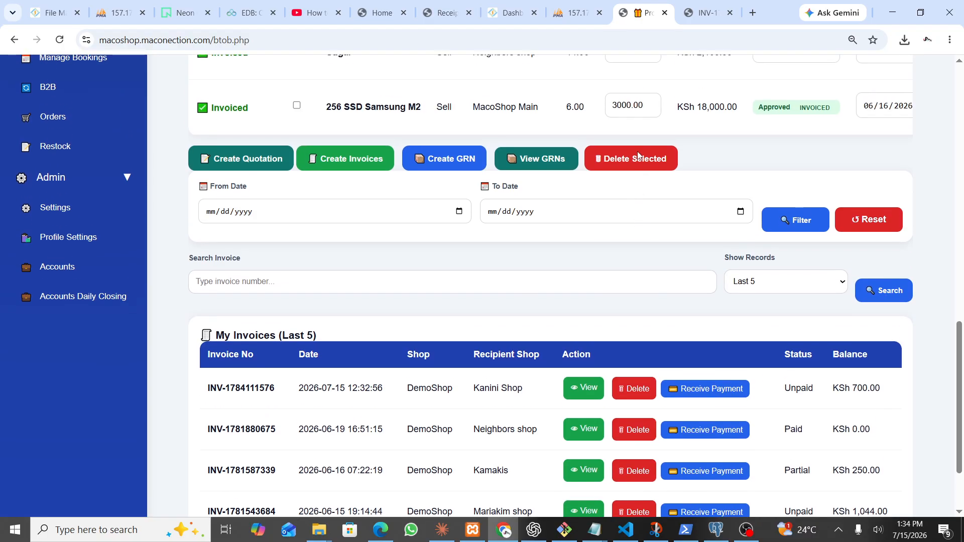
scroll(638, 155, up, 15)
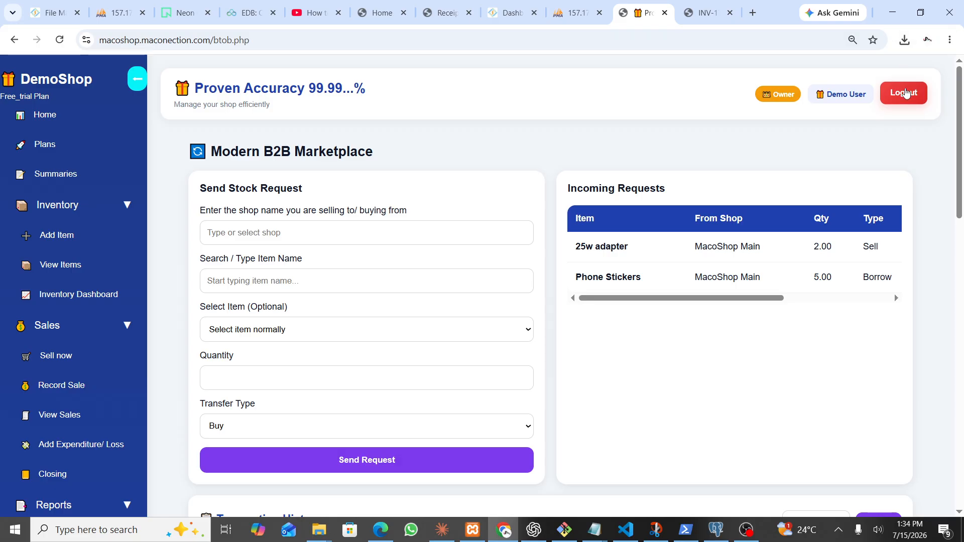
click(907, 91)
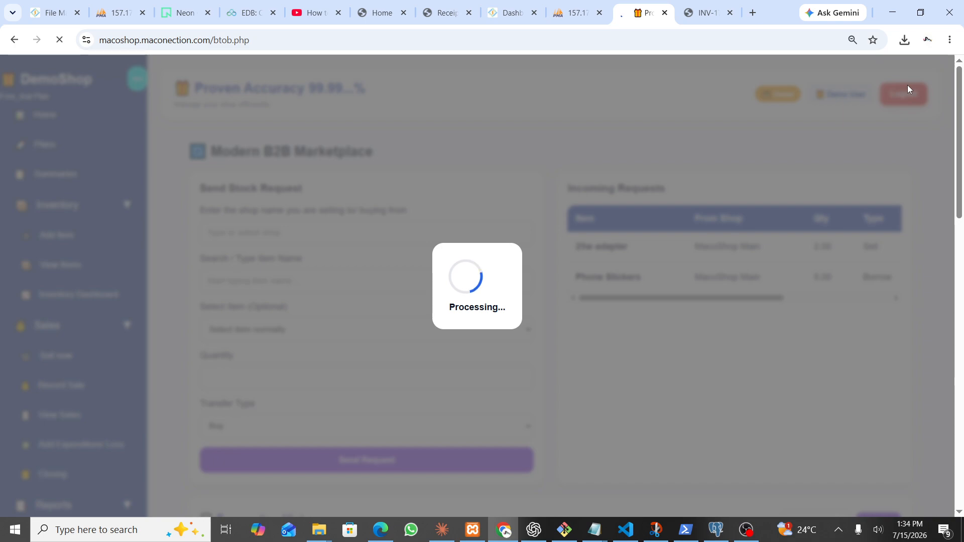
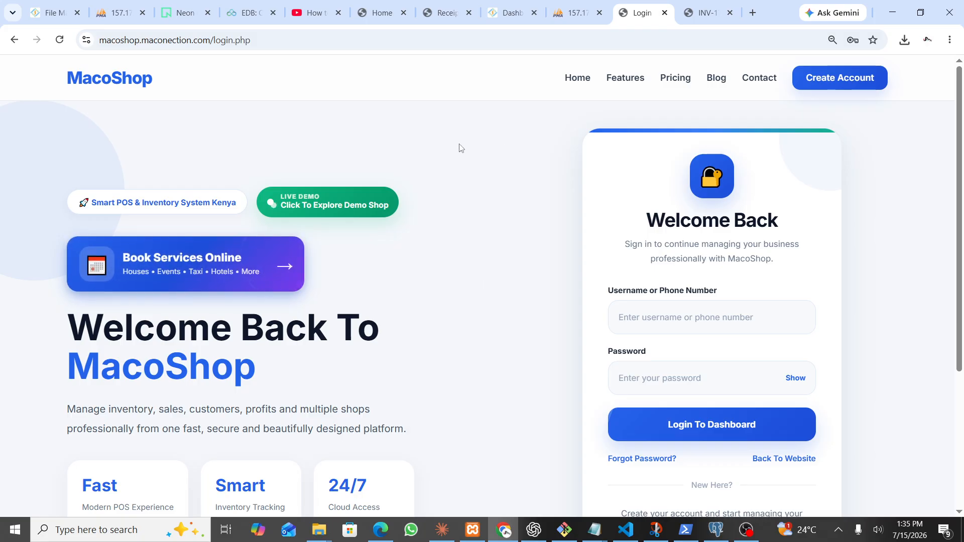
Enter the live demo shop from the login page without credentials and open the B2B Marketplace
click(669, 320)
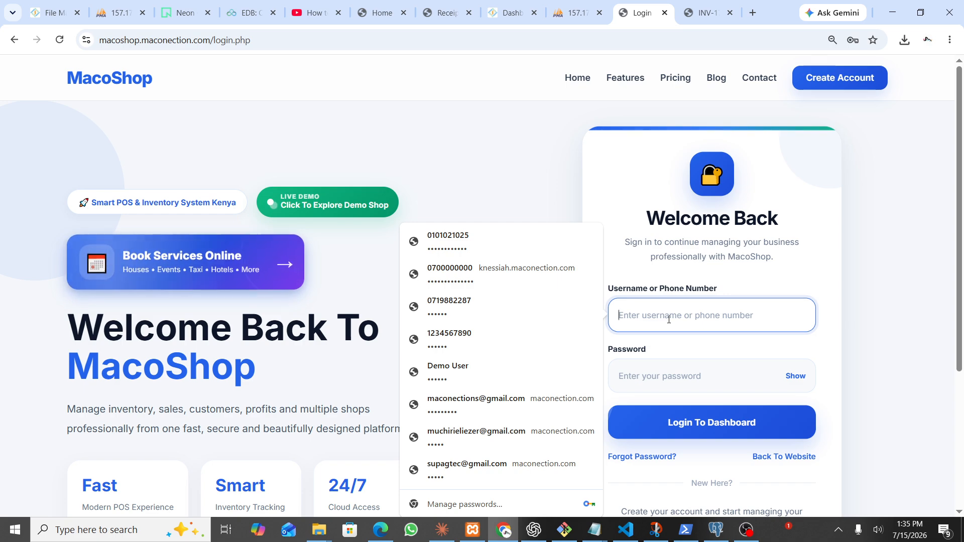
click(440, 126)
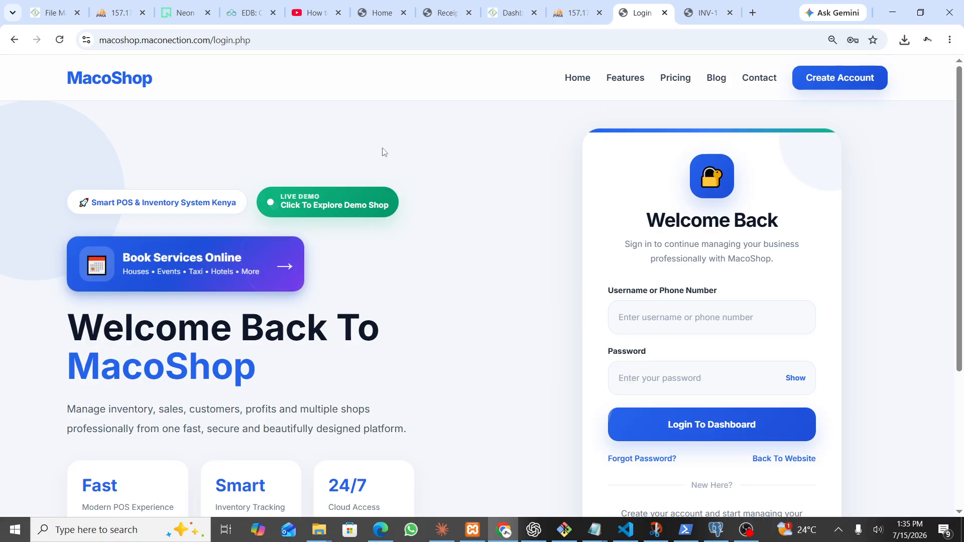
click(344, 201)
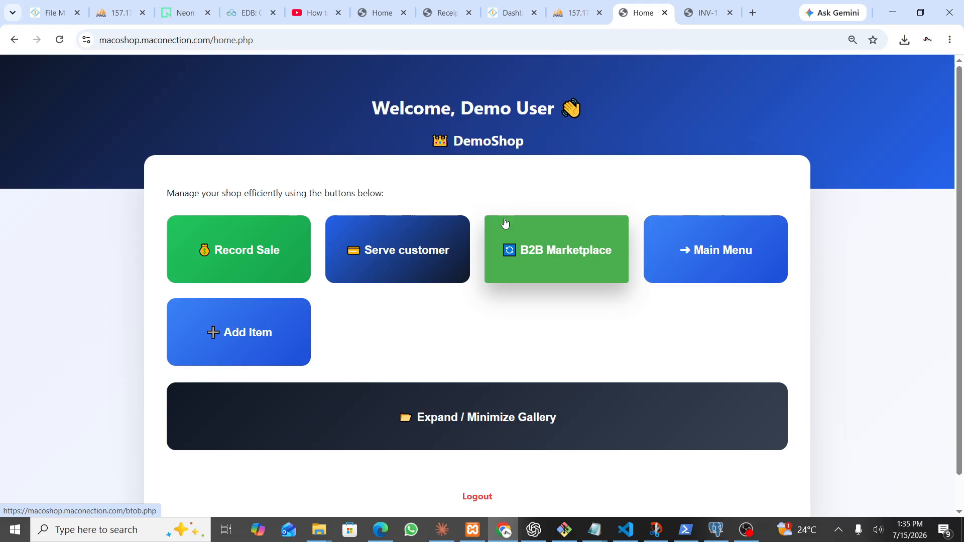
click(568, 259)
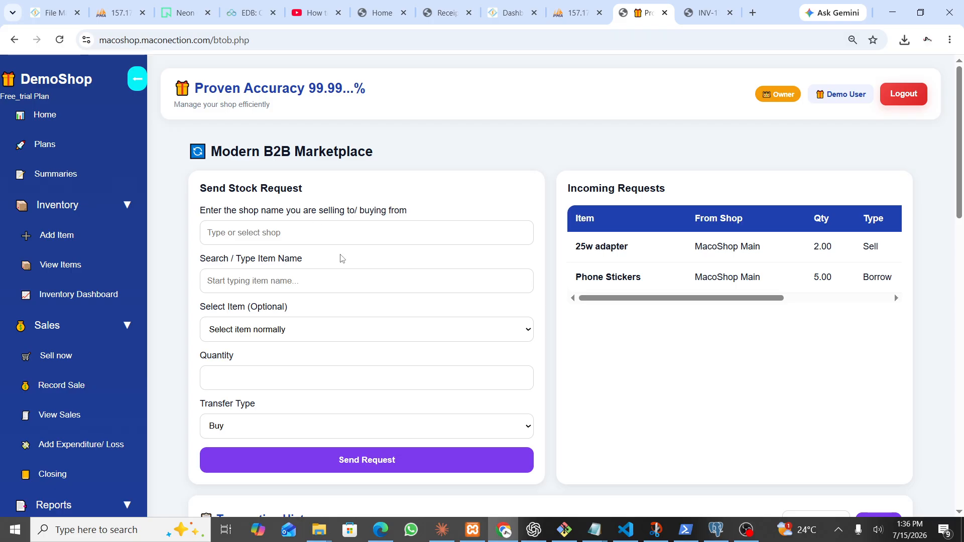
Enter Eastmart as the shop to buy from in the new stock request
click(277, 234)
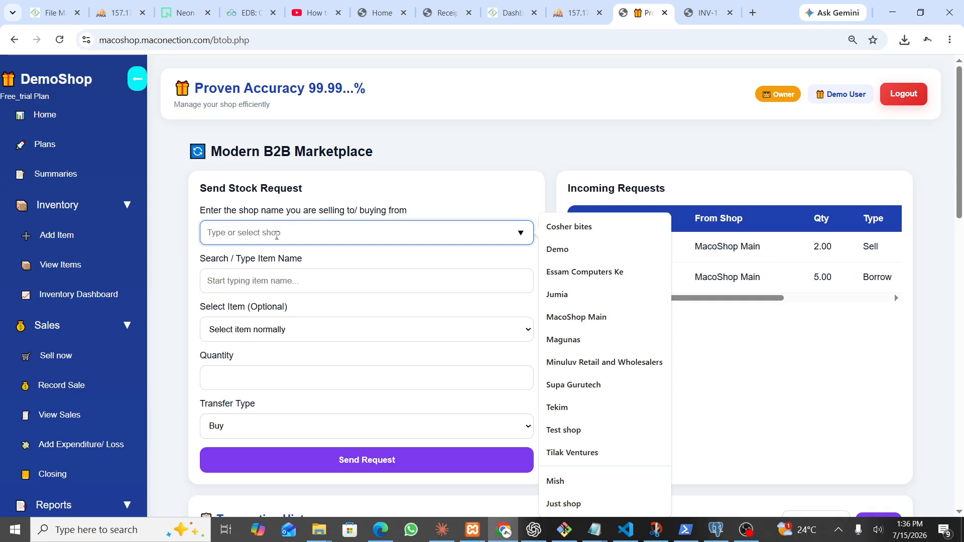
text(M)
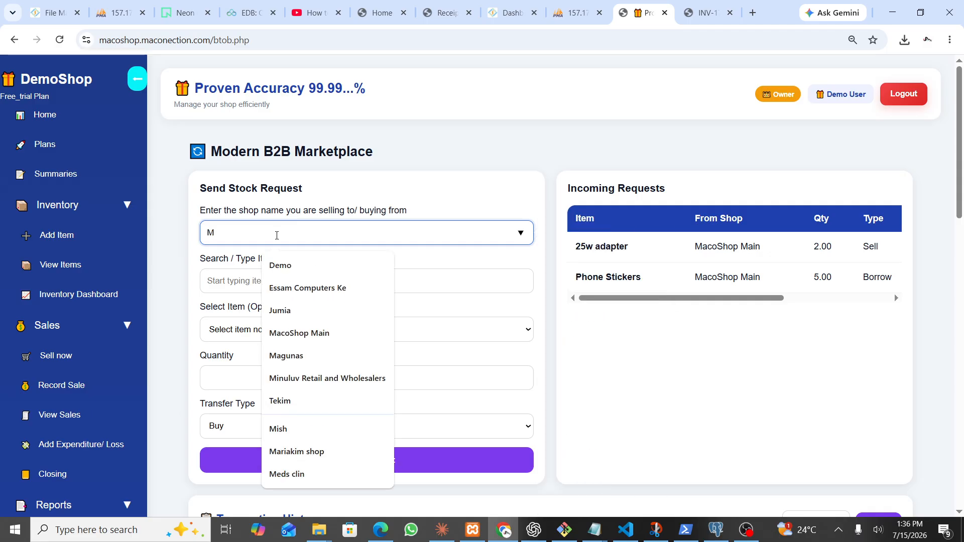
text(ag)
key(BackSpace)
key(BackSpace)
key(BackSpace)
text(East)
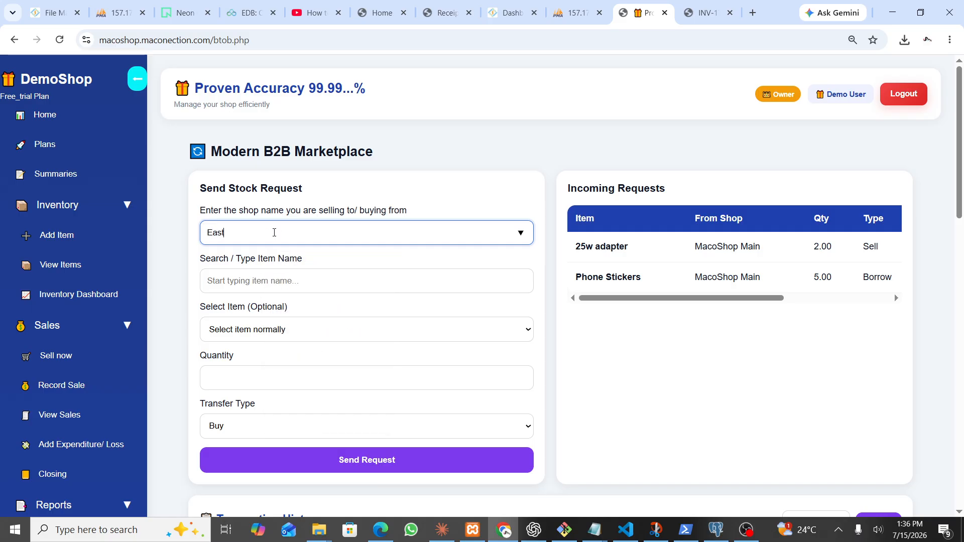
text(mart)
Enter Tissue Pekee as the requested item and look through the optional stock items without selecting one
click(255, 286)
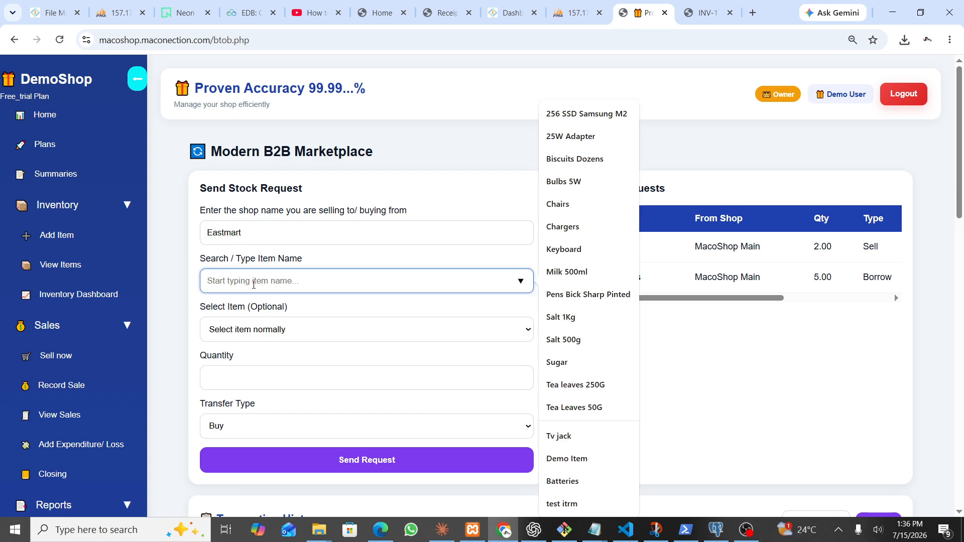
text(Tissue)
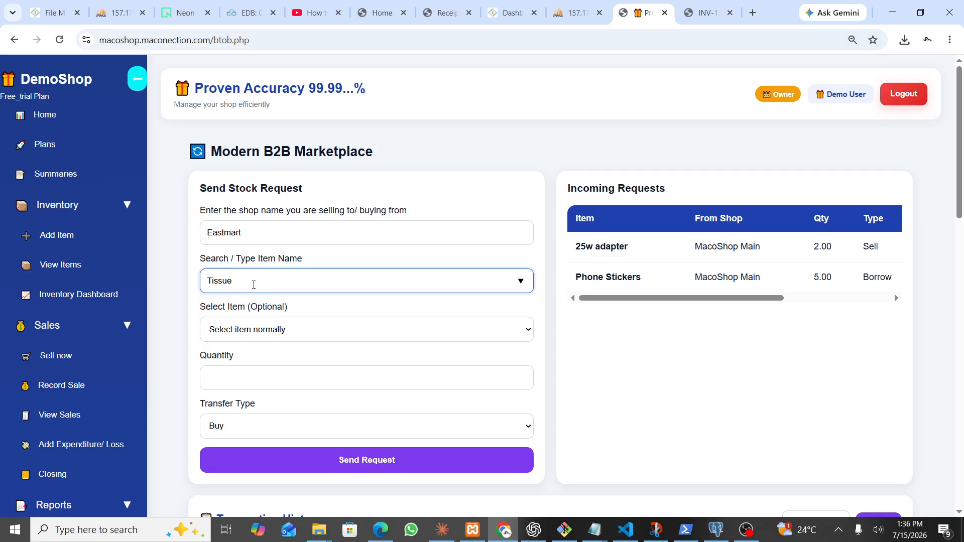
text(Pekes)
click(270, 334)
click(270, 335)
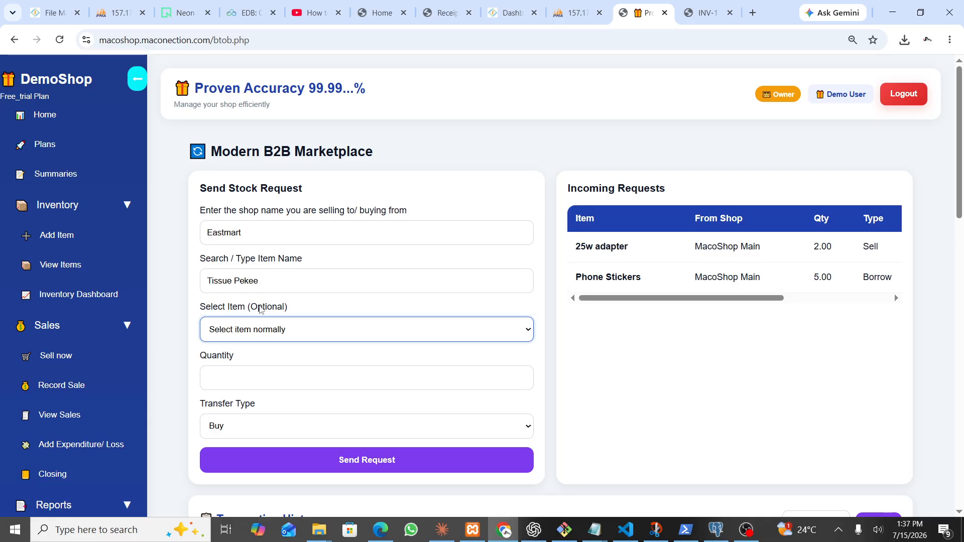
click(261, 332)
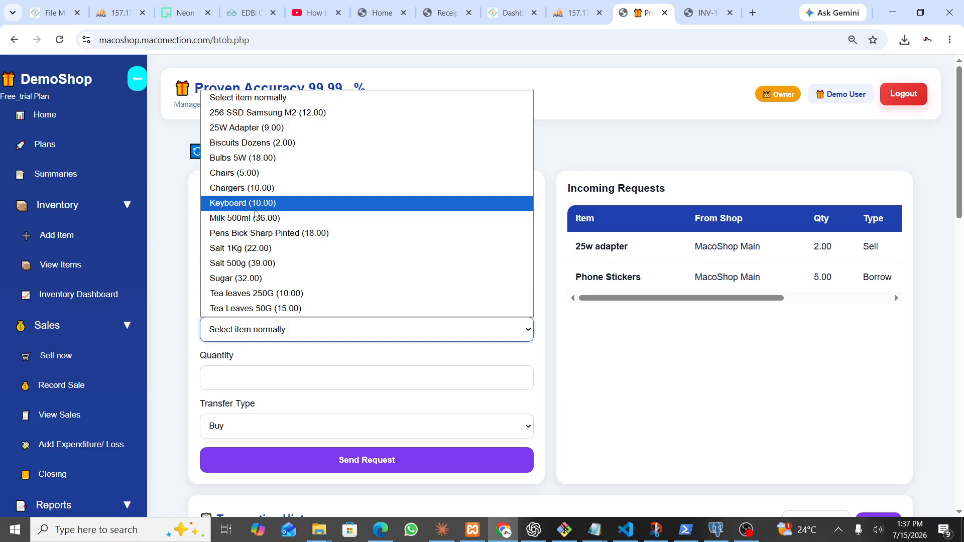
click(542, 263)
Set the requested quantity to 50 and send the stock request with the Buy transfer type
click(263, 379)
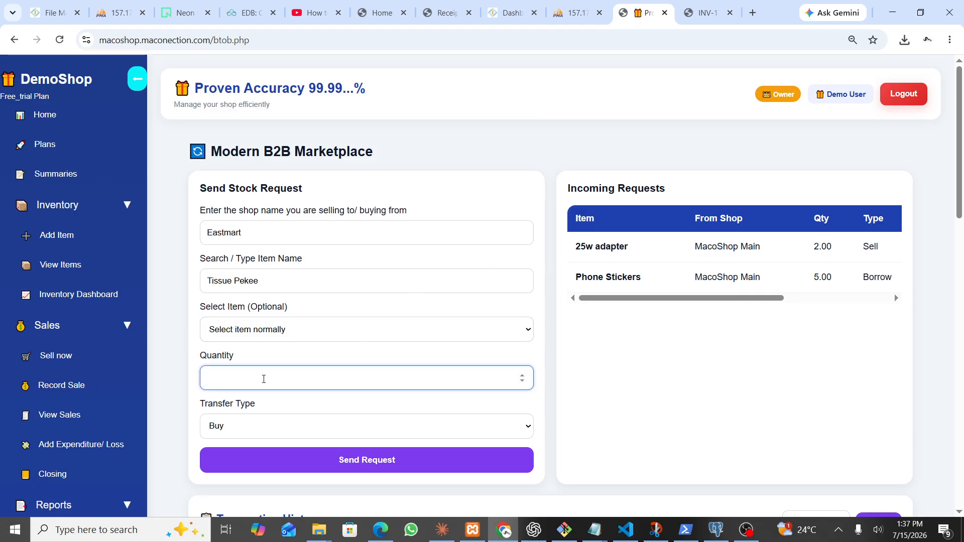
text(20)
key(BackSpace)
key(BackSpace)
text(50)
scroll(277, 405, down, 2)
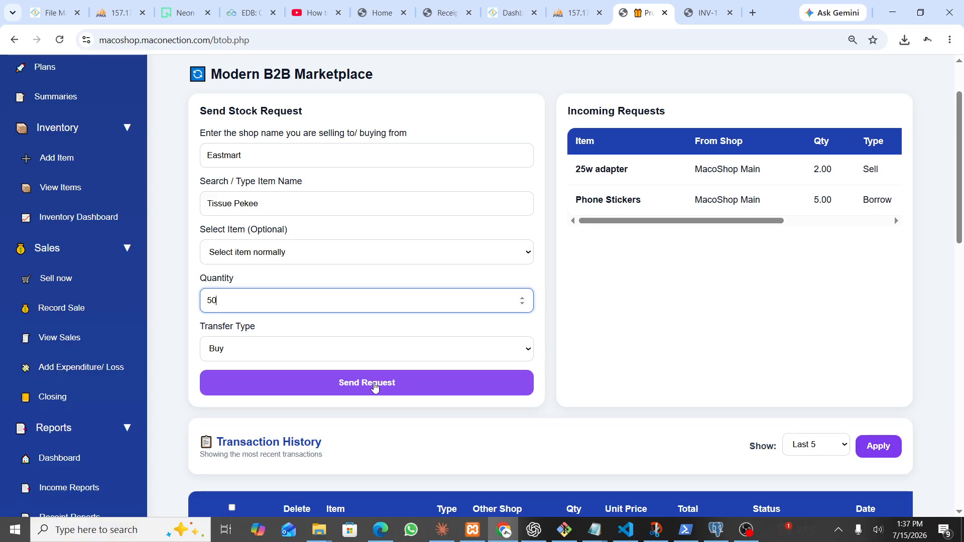
click(374, 384)
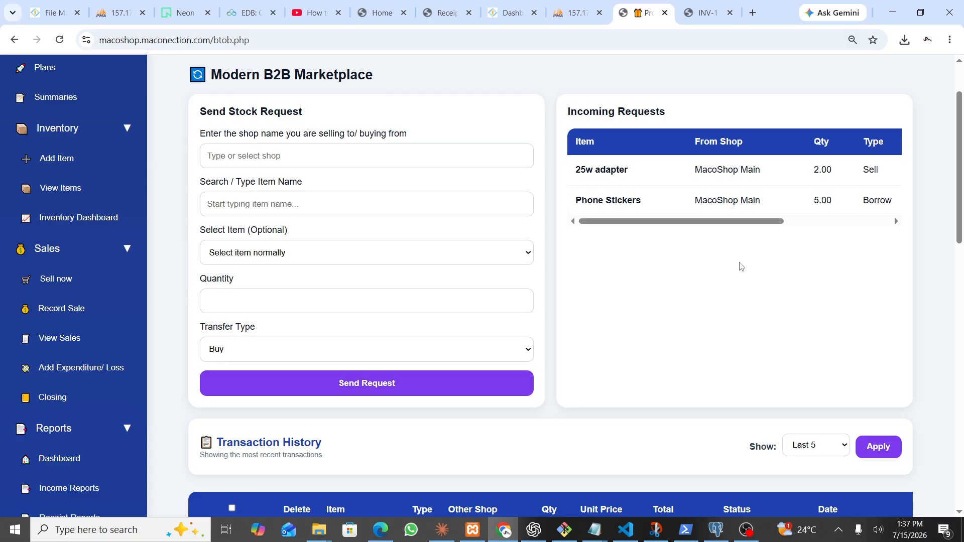
Examine the incoming requests from other shops, including their quantity, type and status columns
scroll(787, 181, right, 2)
scroll(787, 181, right, 1)
scroll(786, 181, left, 3)
scroll(787, 181, right, 2)
scroll(787, 181, left, 2)
scroll(804, 179, right, 3)
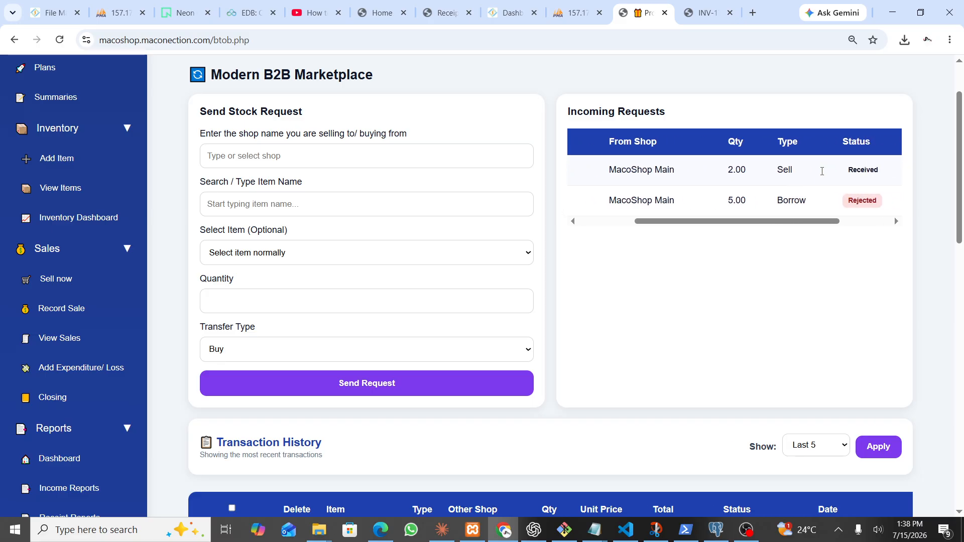
scroll(857, 181, right, 1)
scroll(862, 182, left, 3)
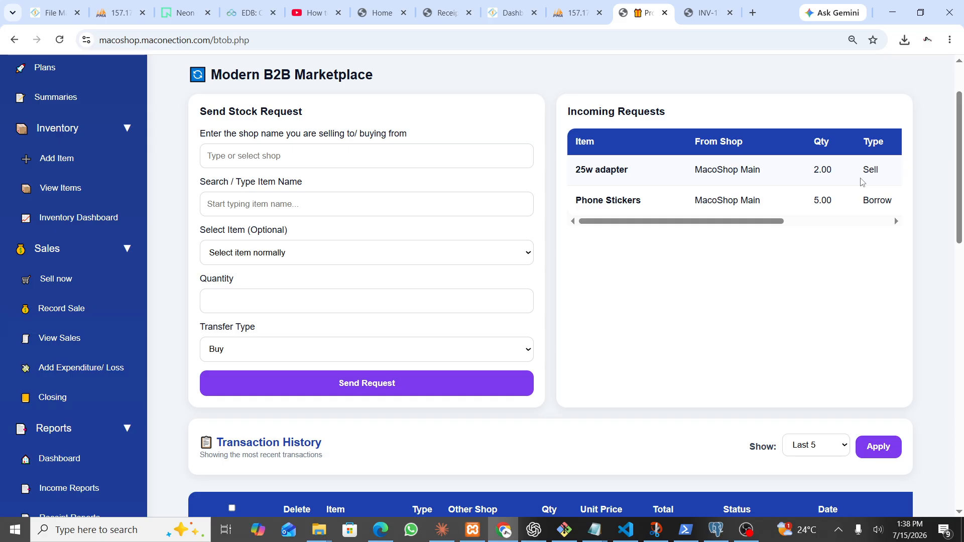
Examine the Tissue Pekee request in the transaction history, from its price and status to the available actions
scroll(862, 181, down, 3)
scroll(862, 182, down, 1)
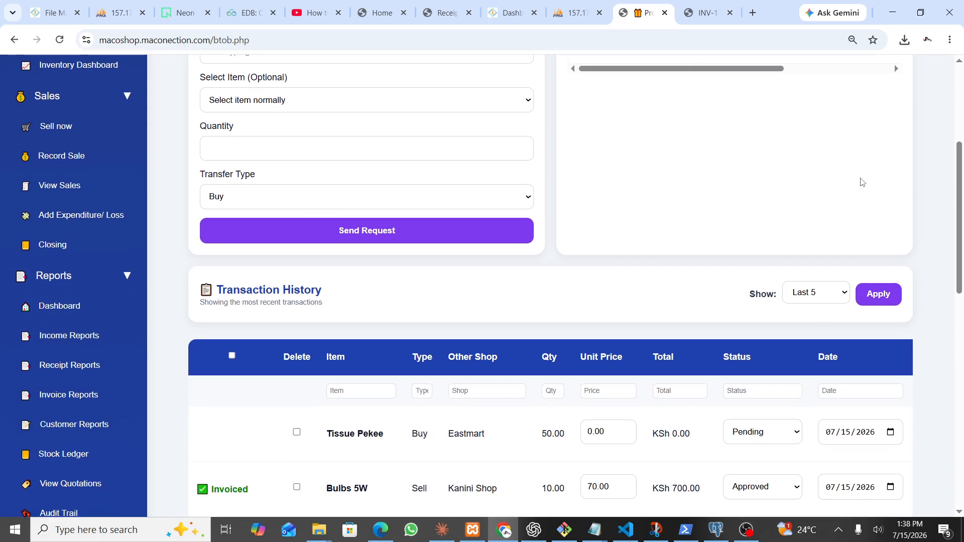
scroll(862, 181, up, 5)
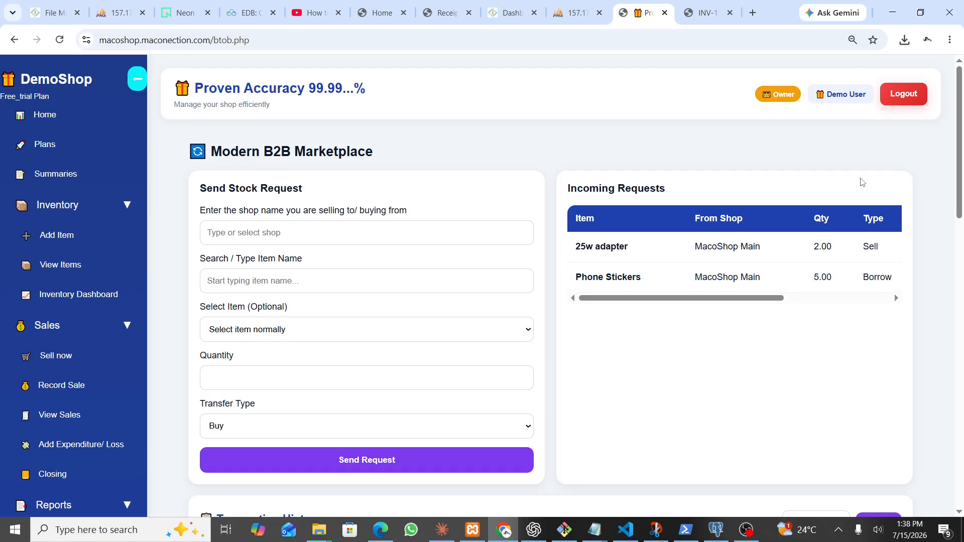
scroll(820, 258, down, 4)
scroll(820, 257, down, 3)
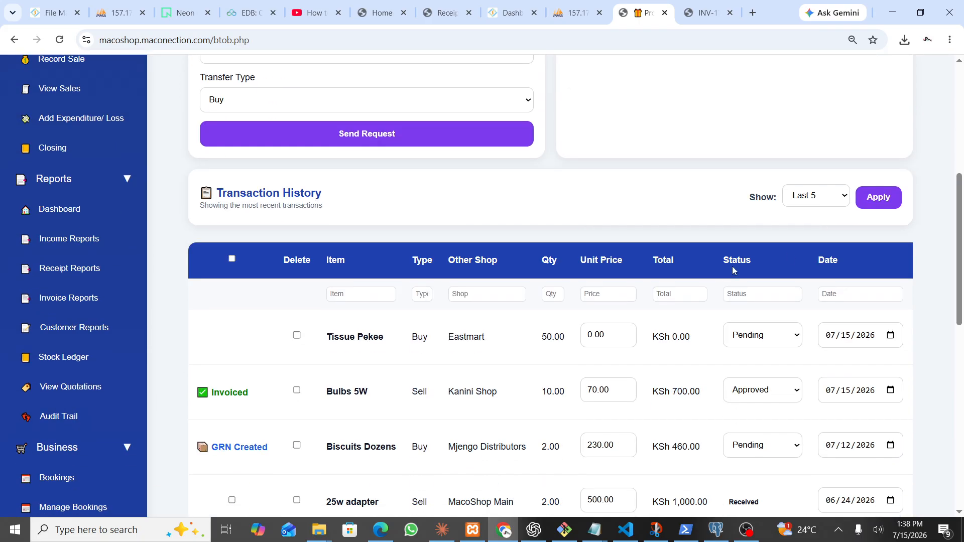
scroll(721, 351, right, 1)
scroll(720, 350, right, 2)
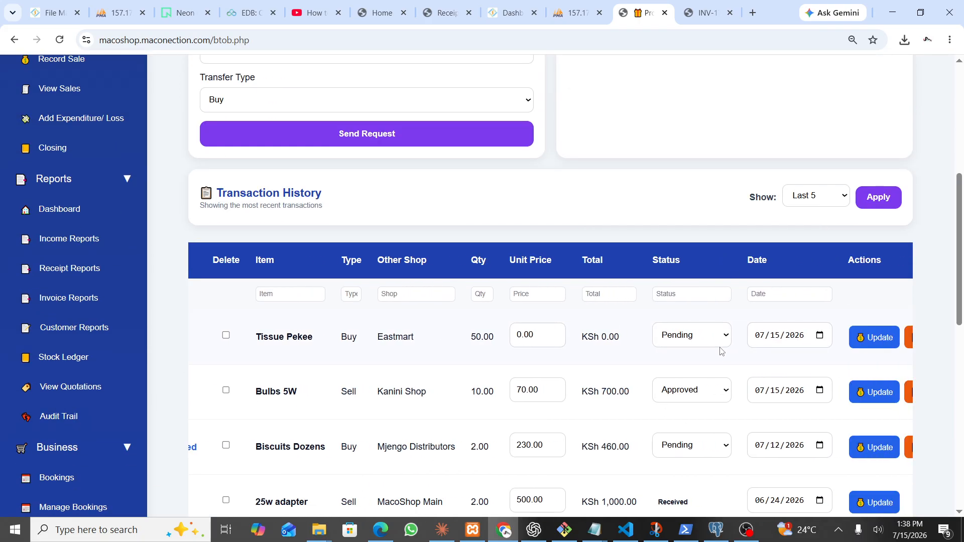
scroll(721, 351, left, 3)
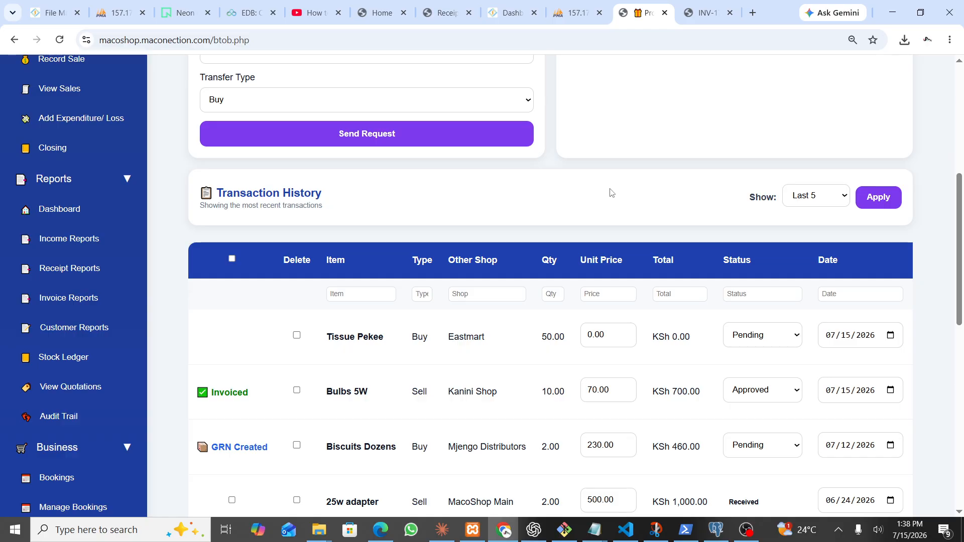
scroll(594, 207, up, 1)
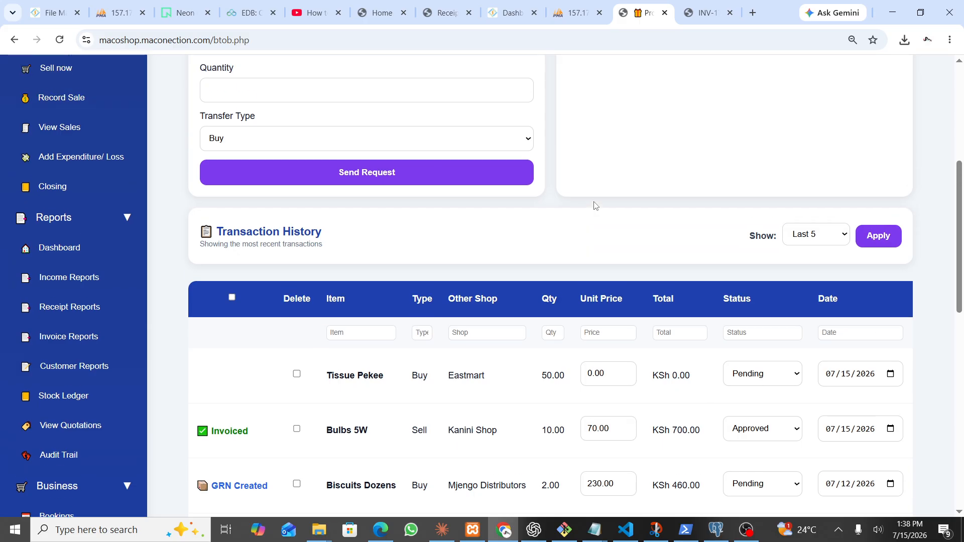
Switch the request form's transfer type to Sell to check its selling price field, and return it to Buy
click(486, 141)
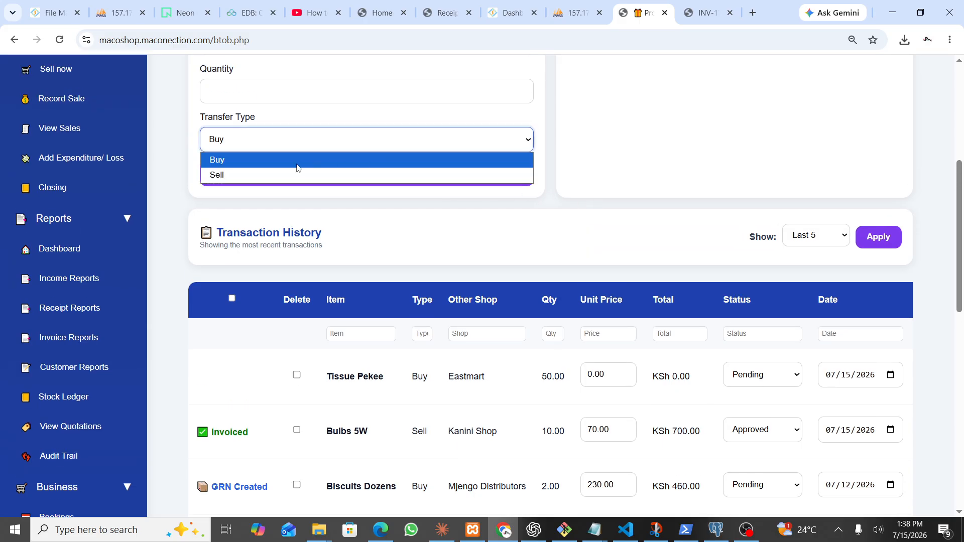
click(263, 174)
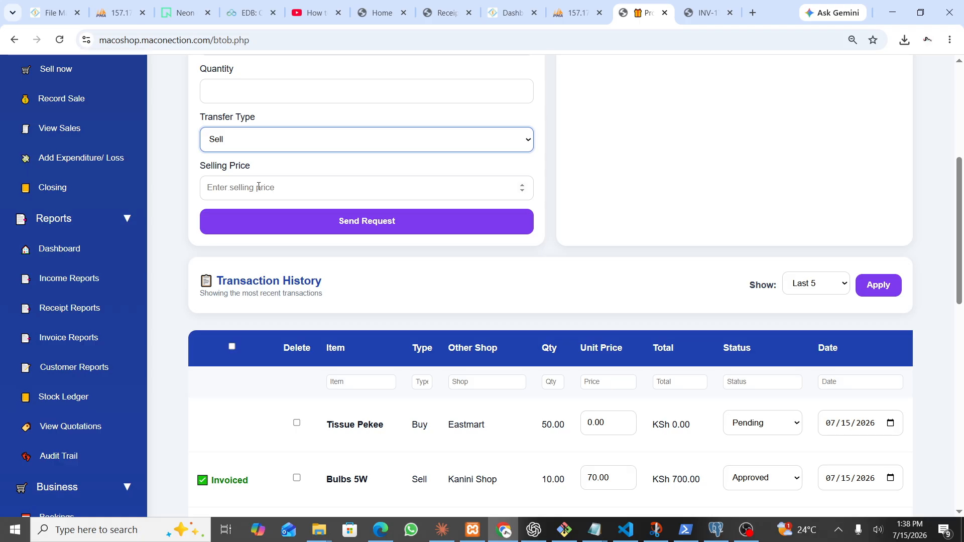
click(455, 135)
click(227, 161)
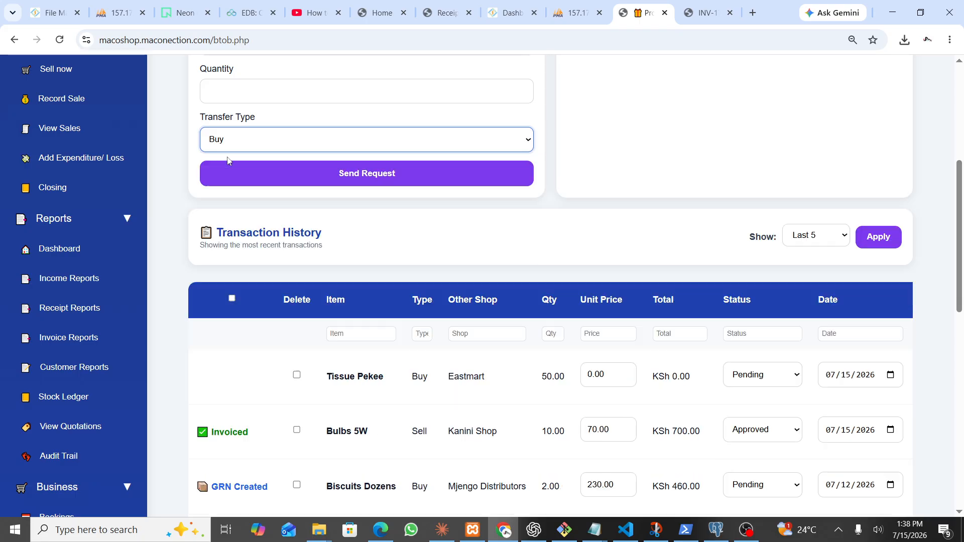
Set the unit price of the Tissue Pekee transaction to 15.00 and save the price update
scroll(513, 227, down, 1)
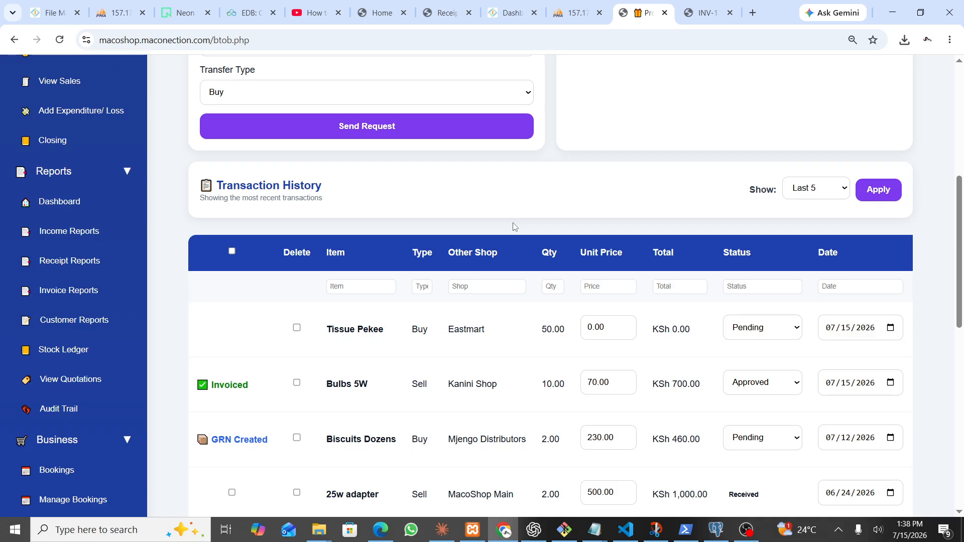
scroll(591, 299, down, 1)
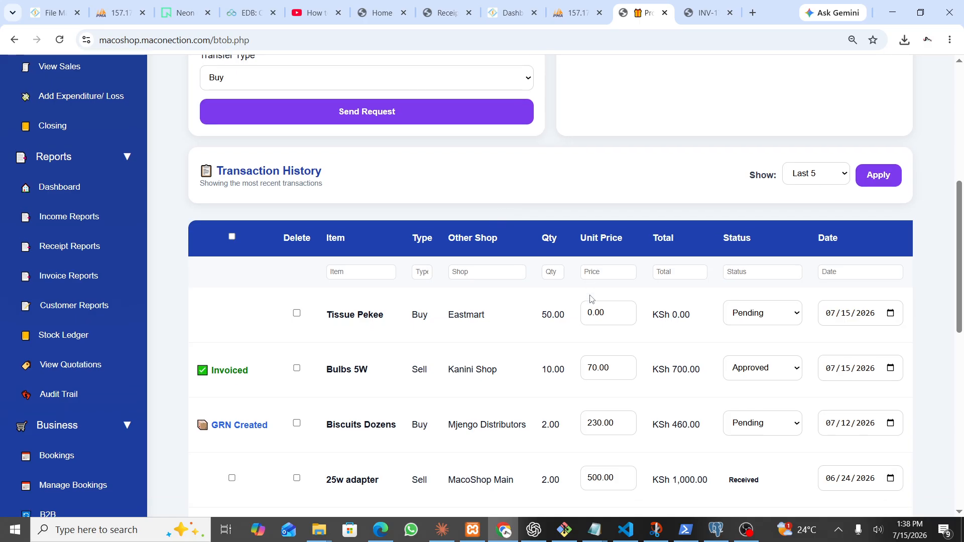
scroll(591, 299, down, 1)
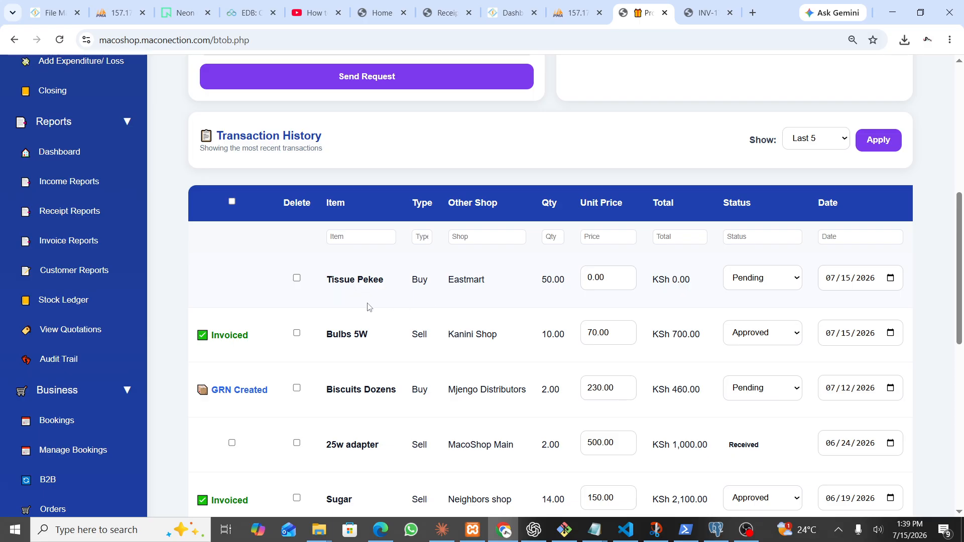
click(589, 281)
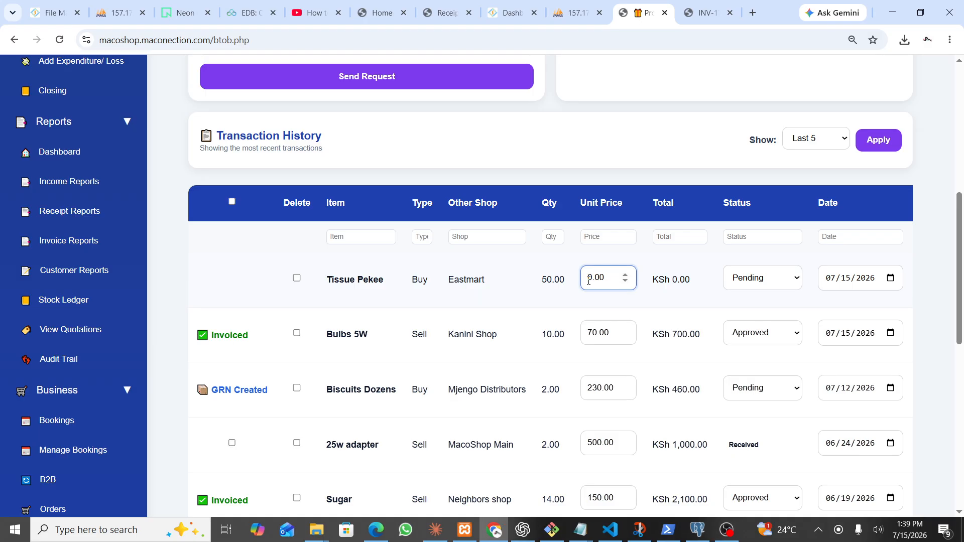
text(15)
key(Delete)
scroll(701, 291, right, 3)
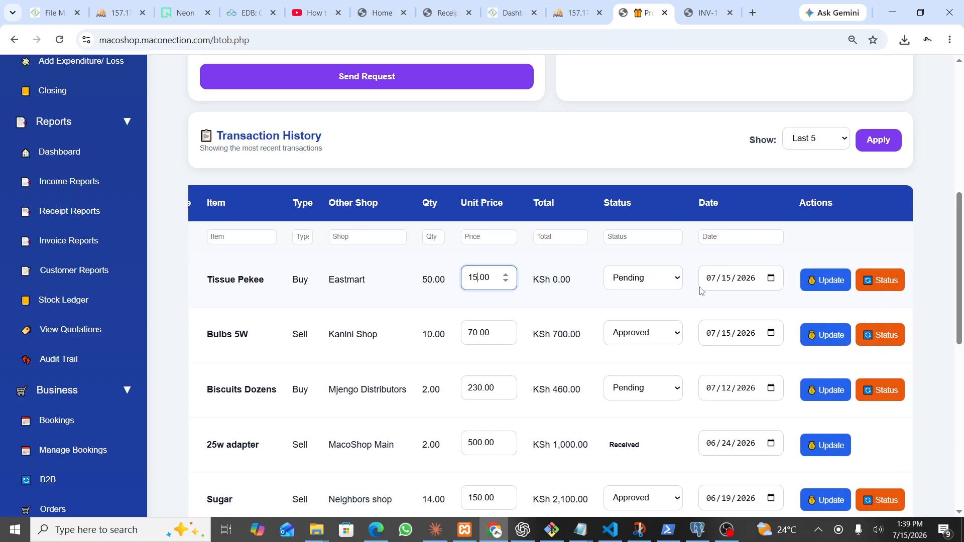
click(824, 278)
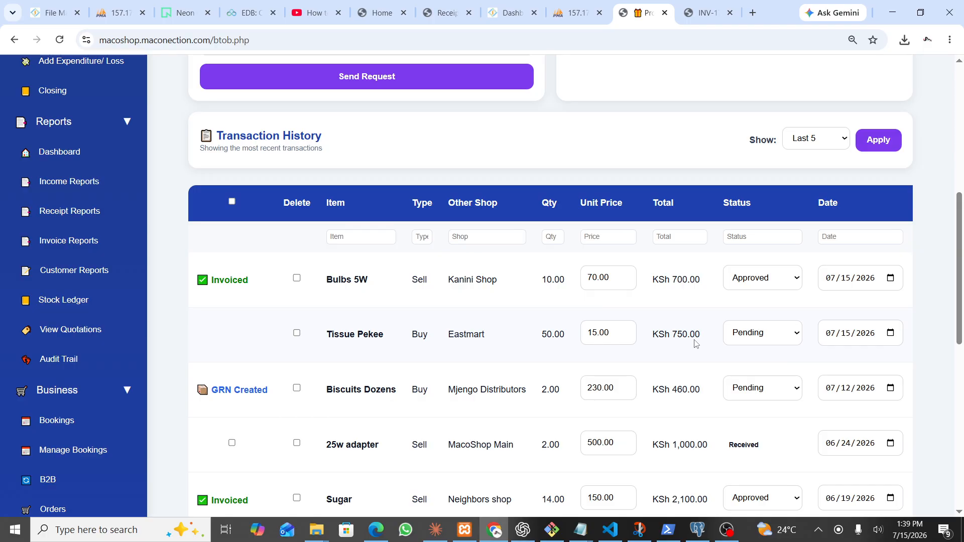
Try to approve the Tissue Pekee transaction by choosing Approved and saving with the price update action
scroll(704, 340, right, 3)
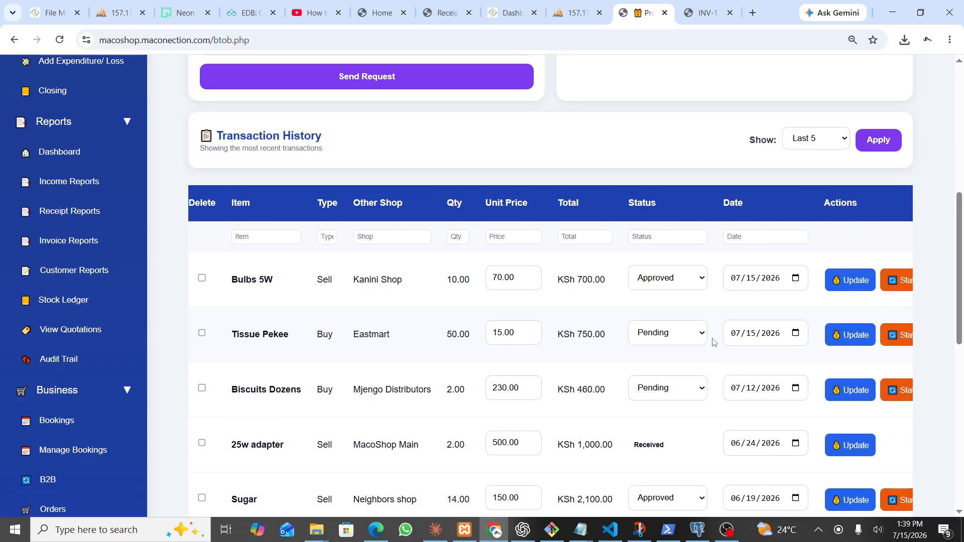
click(704, 340)
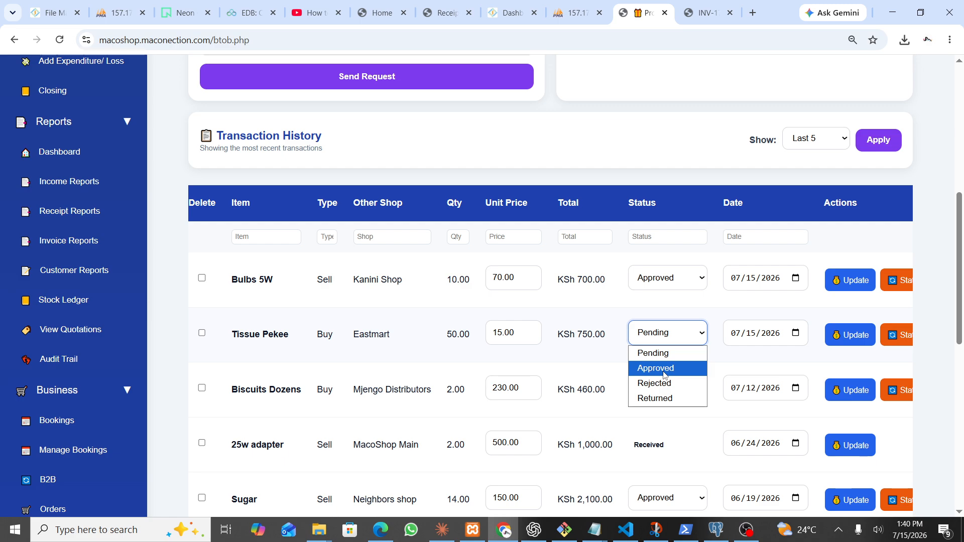
click(663, 372)
click(857, 338)
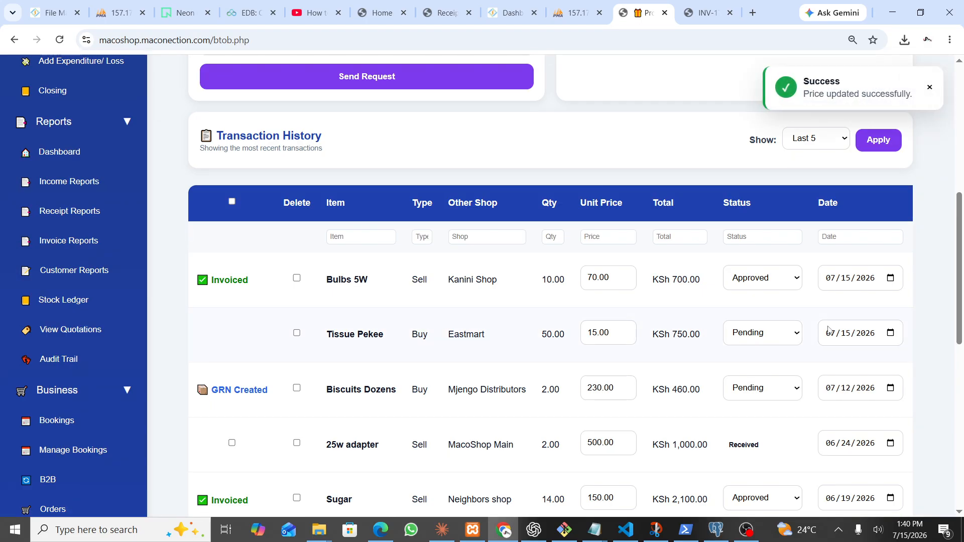
Set the Tissue Pekee transaction's status to Approved, save it with the status action, and return to the transaction history
scroll(741, 351, down, 1)
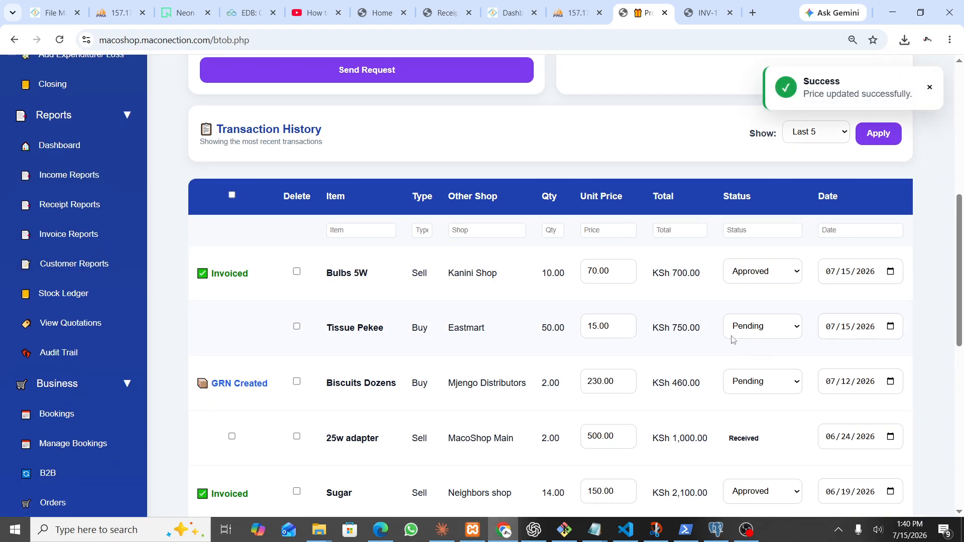
click(782, 327)
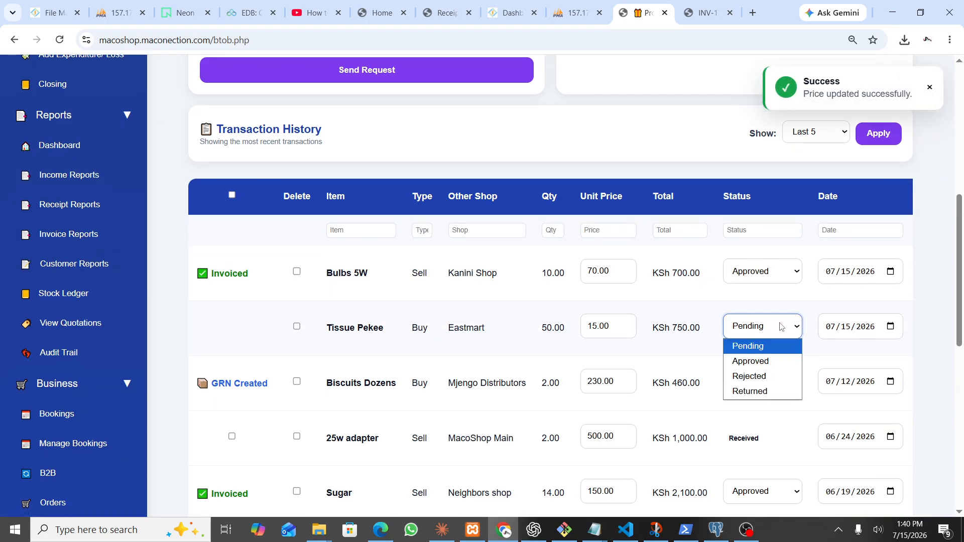
click(760, 363)
scroll(738, 349, right, 3)
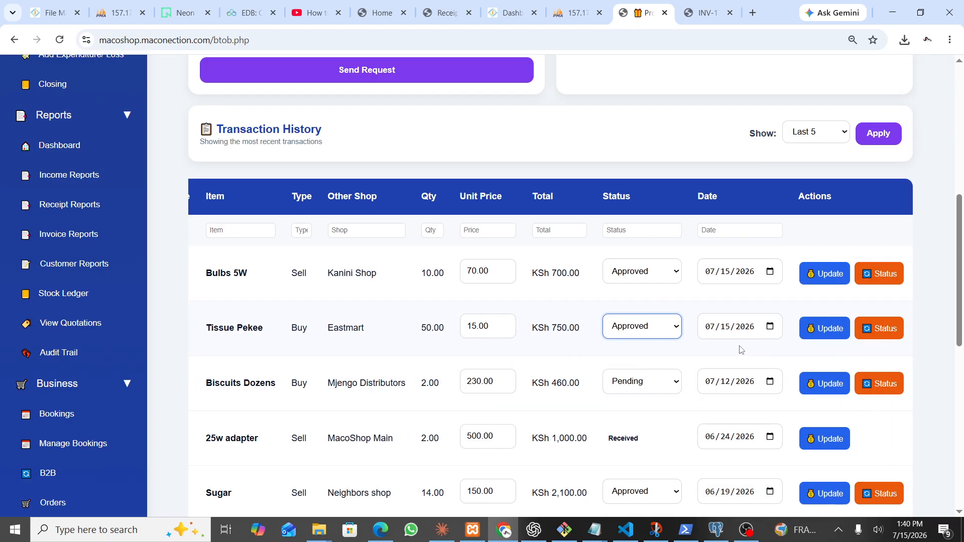
click(887, 332)
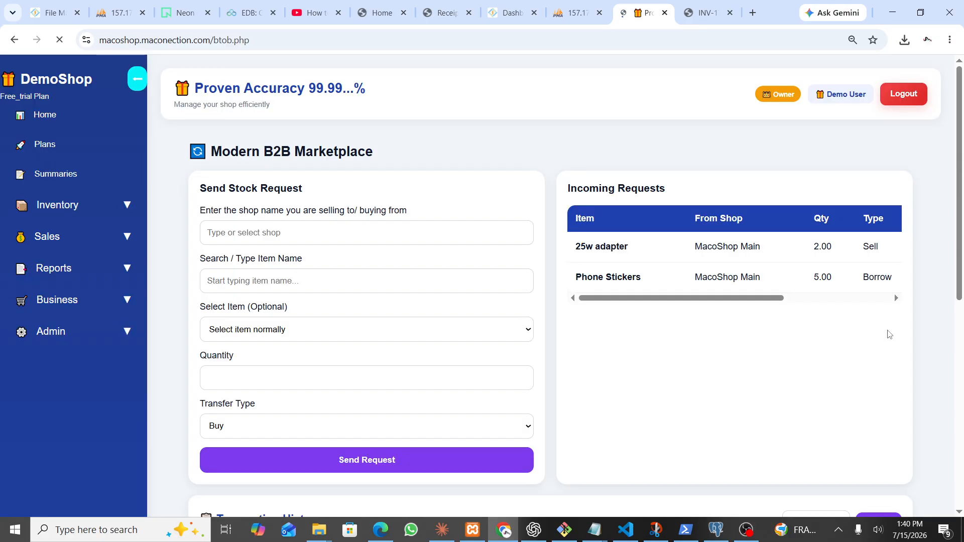
scroll(799, 346, down, 1)
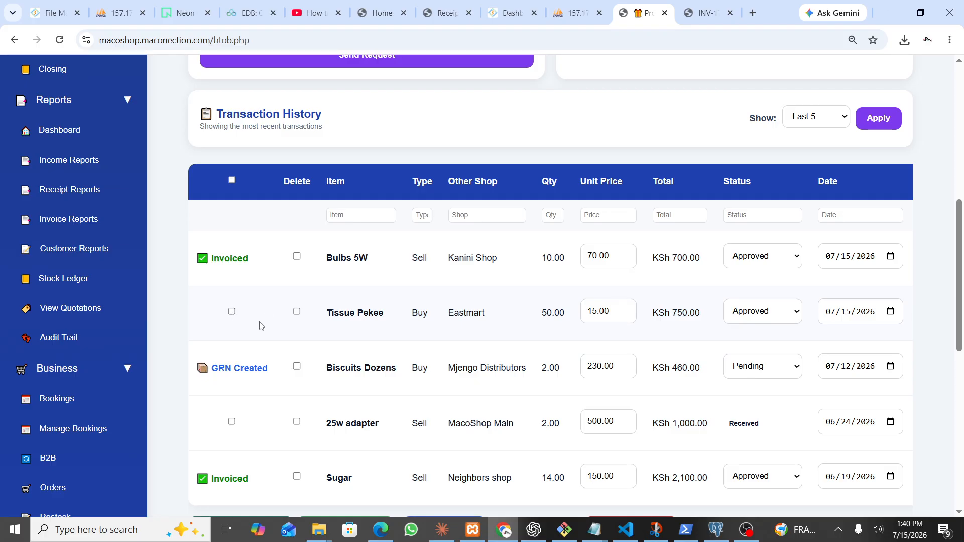
Select the approved Tissue Pekee transaction in the transaction history and start a goods received note for it
click(232, 312)
scroll(397, 252, up, 4)
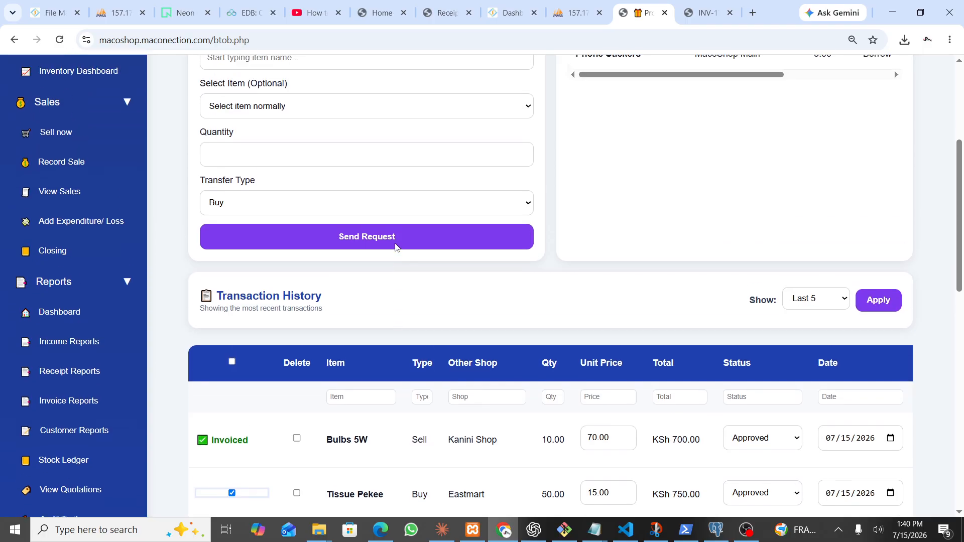
scroll(395, 247, up, 4)
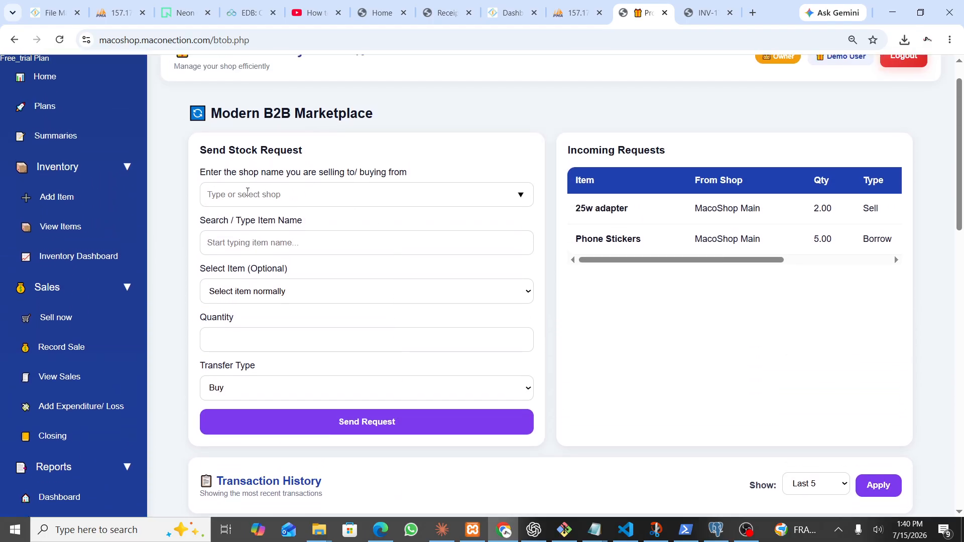
click(247, 194)
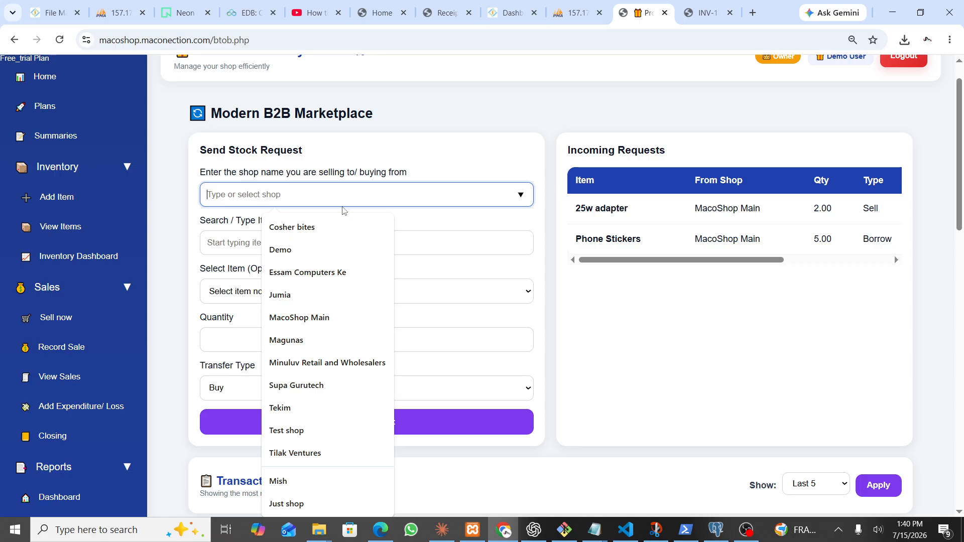
click(232, 262)
scroll(232, 262, down, 1)
scroll(231, 265, down, 7)
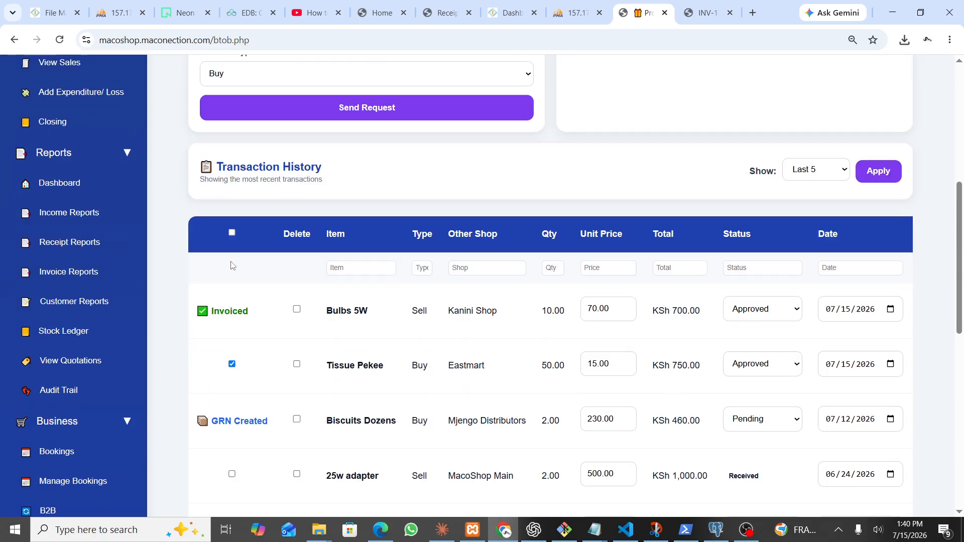
scroll(240, 339, down, 2)
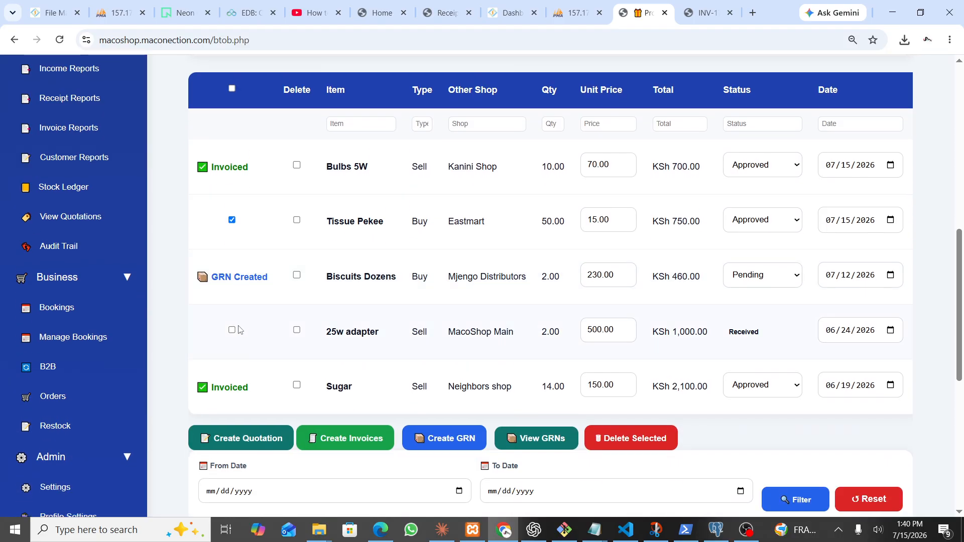
click(231, 221)
click(231, 221)
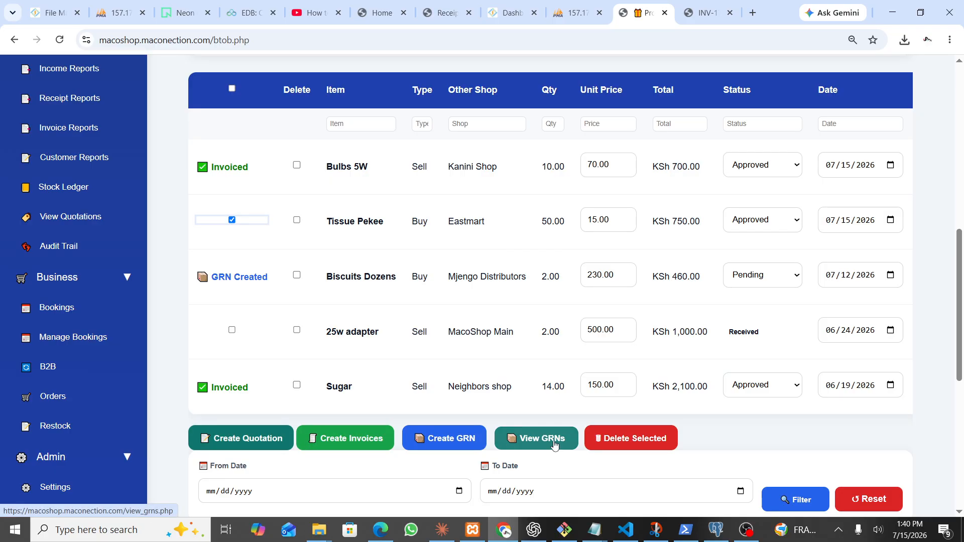
click(452, 443)
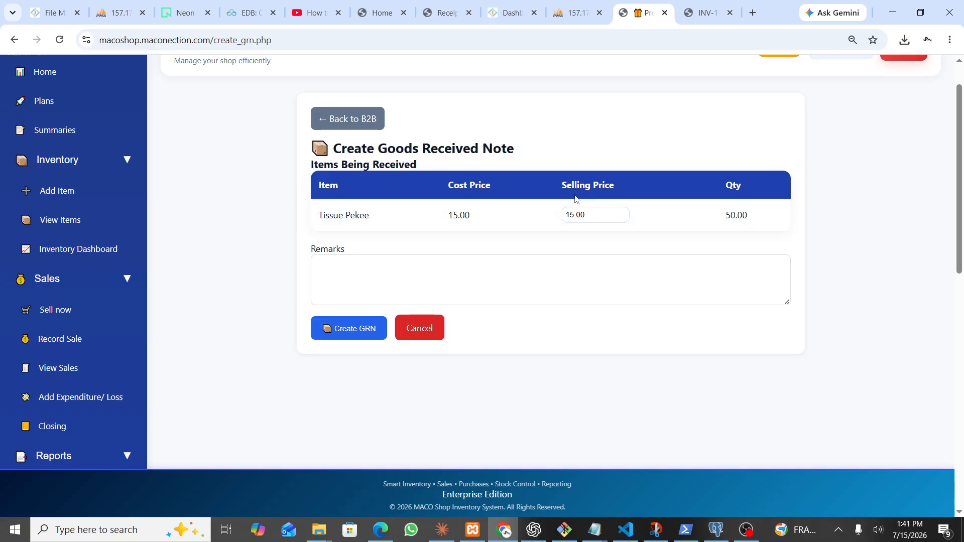
Set the Tissue Pekee selling price to 20.00 and create the goods received note without remarks
click(577, 214)
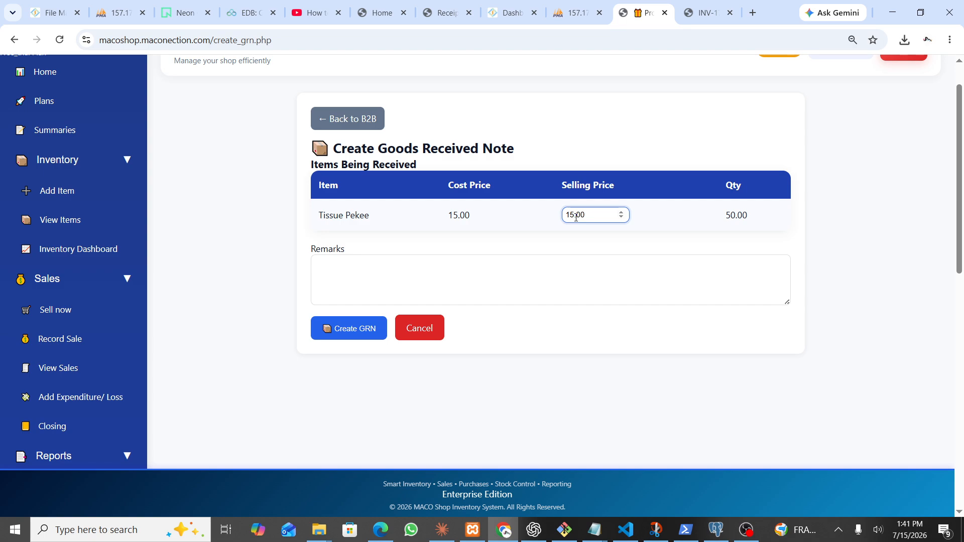
key(BackSpace)
key(BackSpace)
text(20)
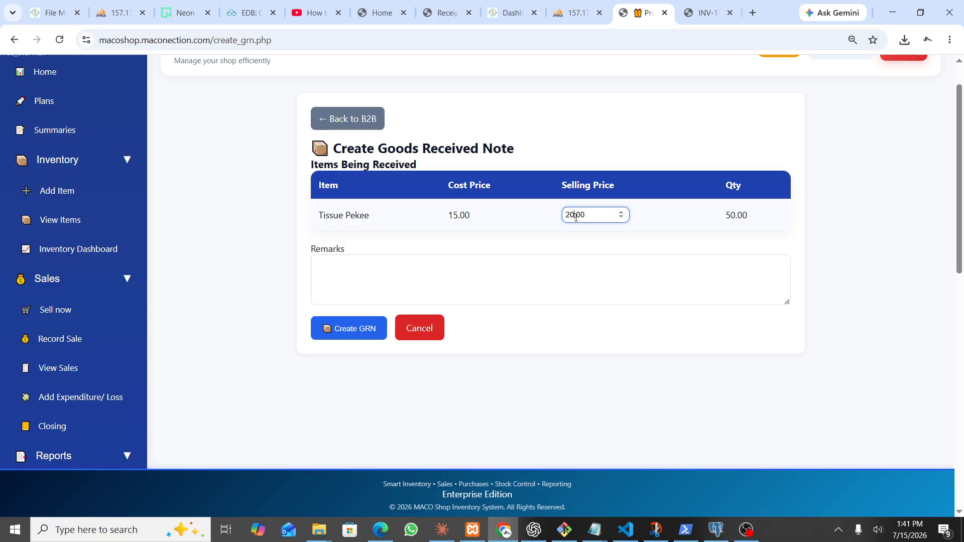
click(585, 244)
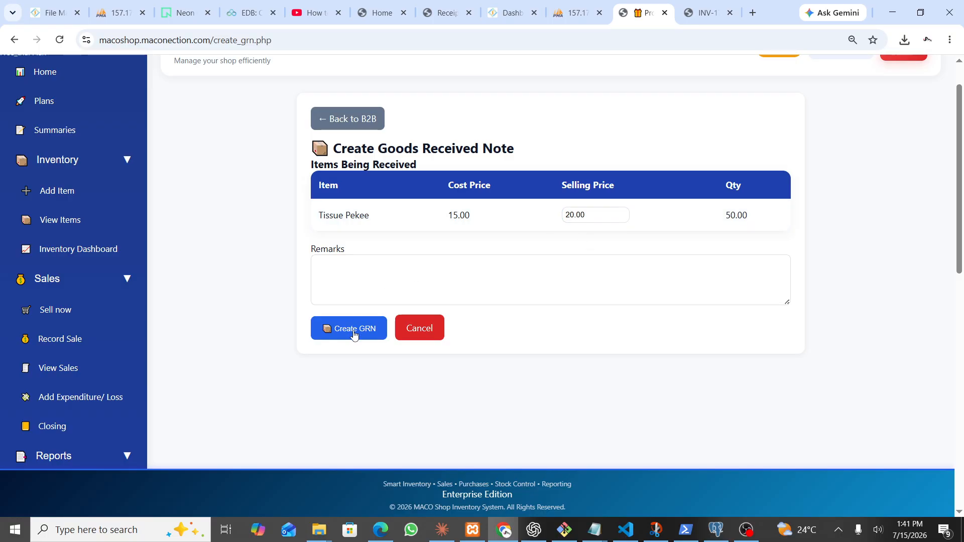
click(348, 276)
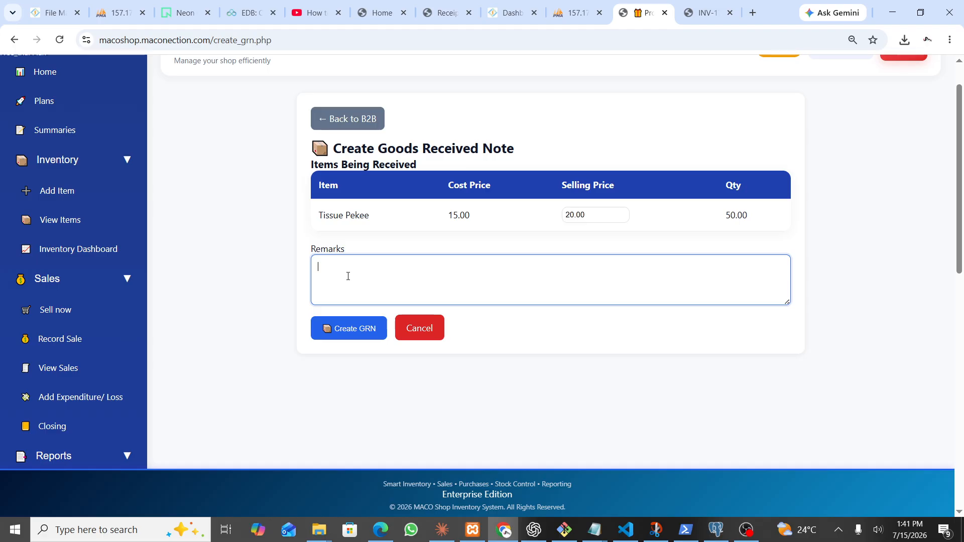
click(345, 334)
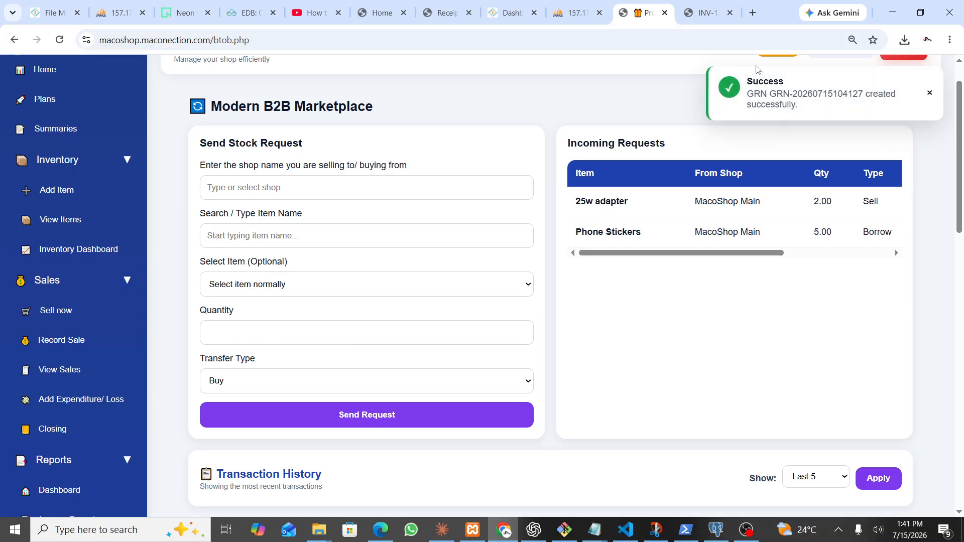
Open the list of goods received notes and view the note from supplier Eastmart
scroll(608, 227, down, 12)
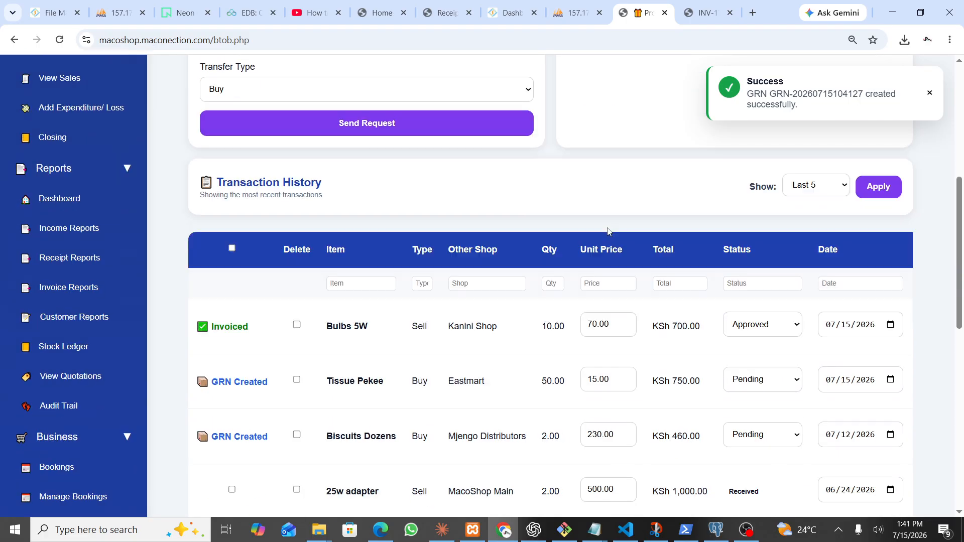
scroll(608, 227, down, 1)
click(544, 201)
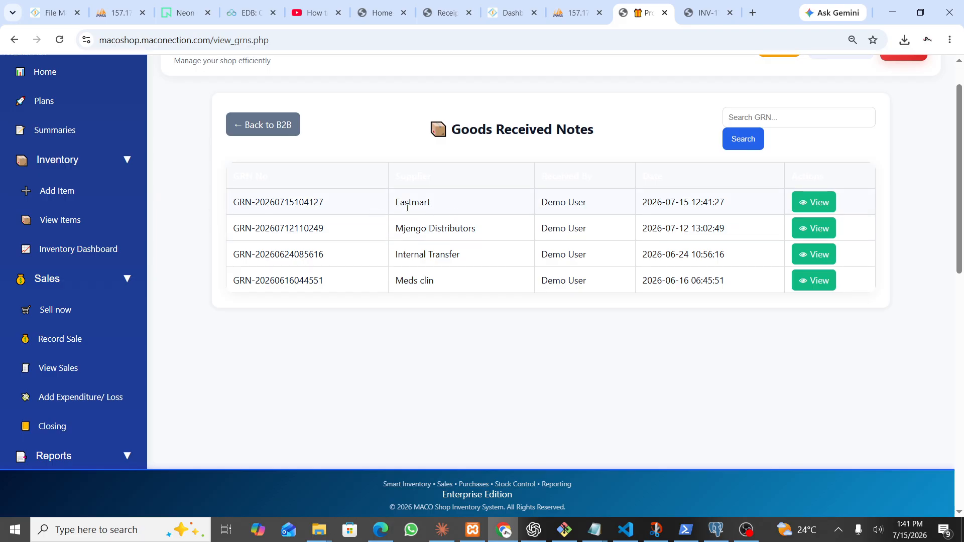
click(817, 201)
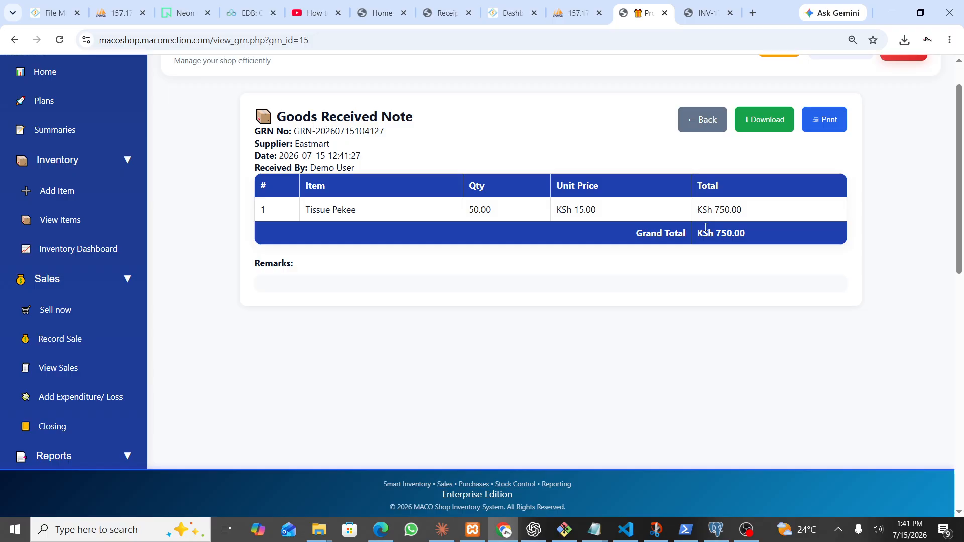
Preview the Eastmart goods received note for printing, check the available print destinations, and close the preview without printing
click(830, 119)
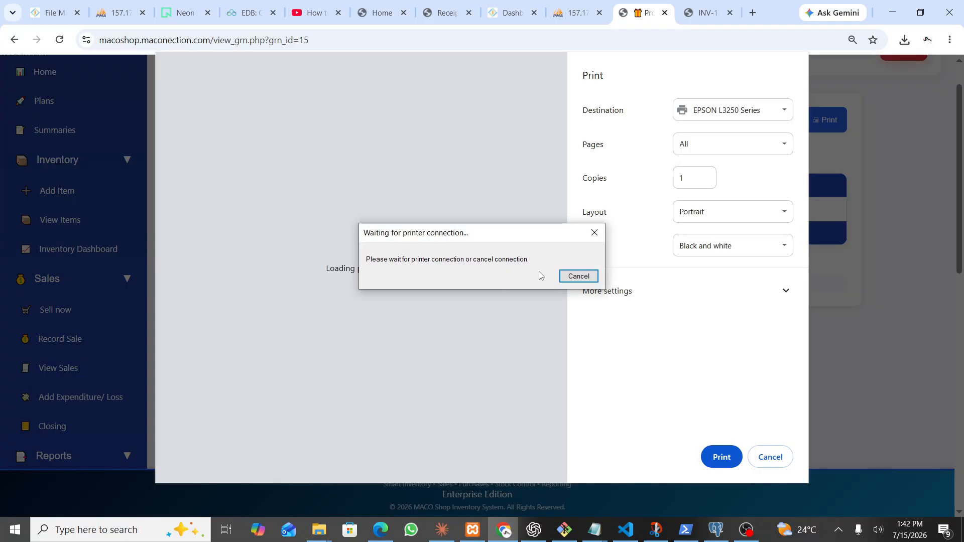
click(595, 232)
click(777, 112)
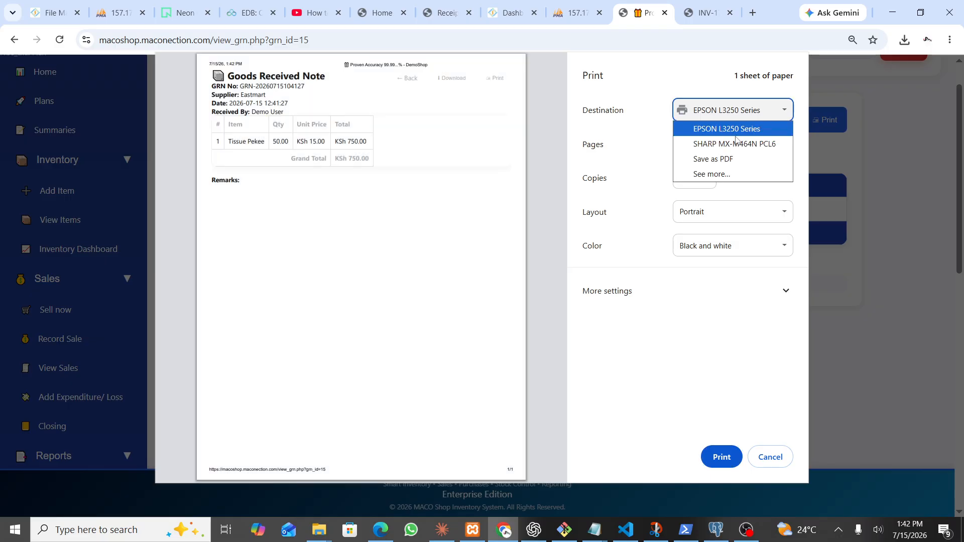
click(348, 214)
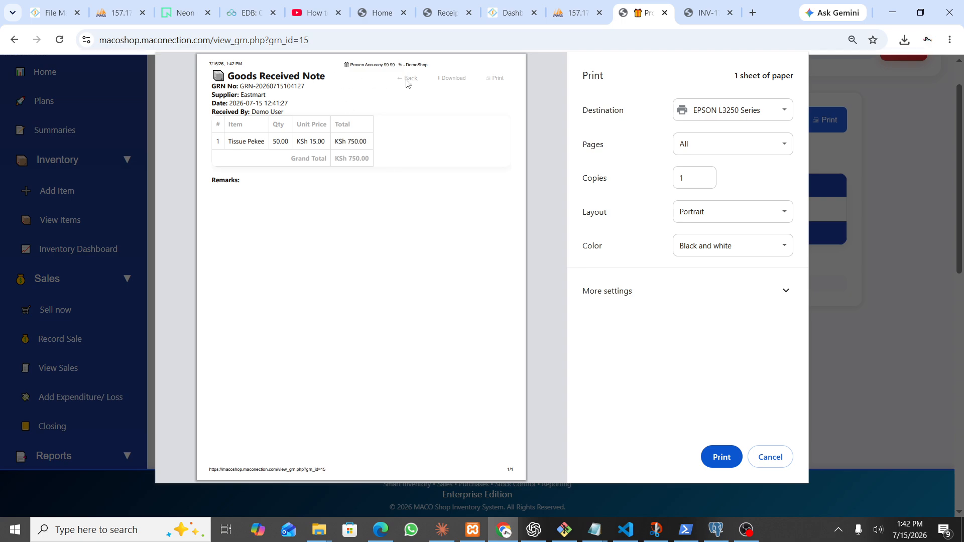
click(771, 456)
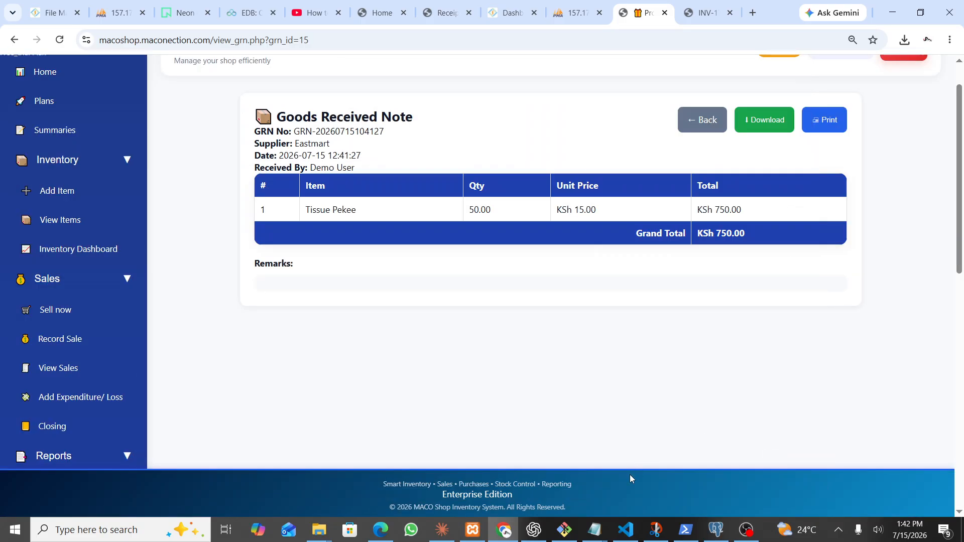
Log out of the demo shop and return to its B2B marketplace through the live demo entry on the login page
scroll(666, 389, up, 1)
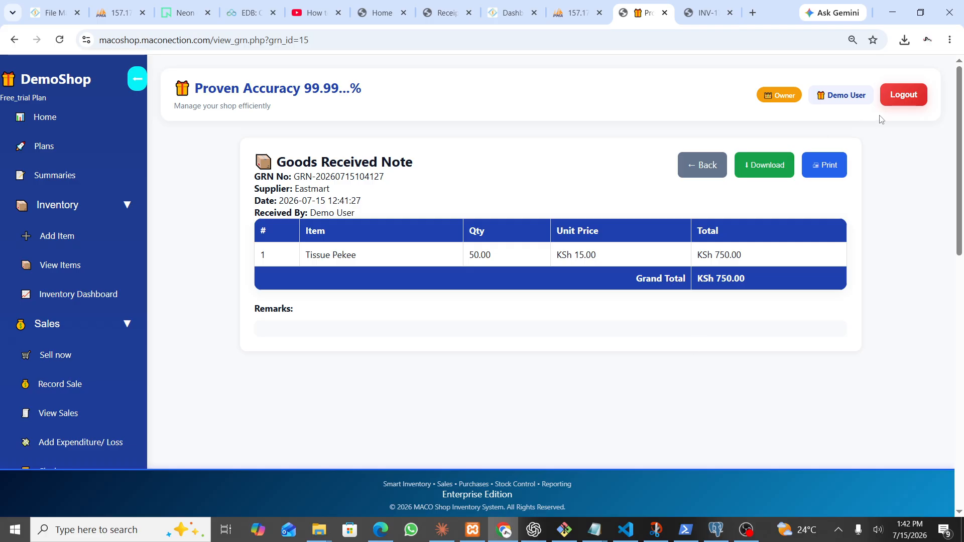
click(905, 98)
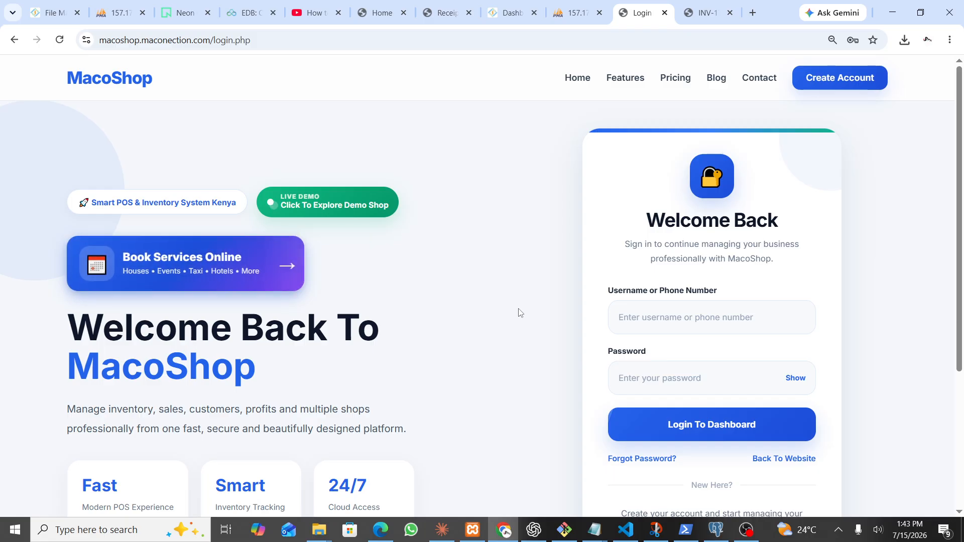
click(696, 327)
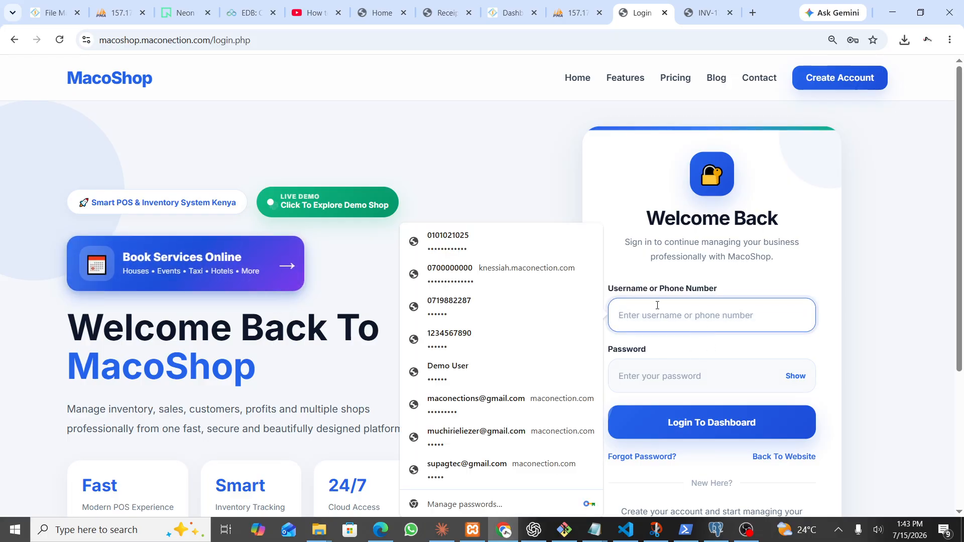
click(417, 184)
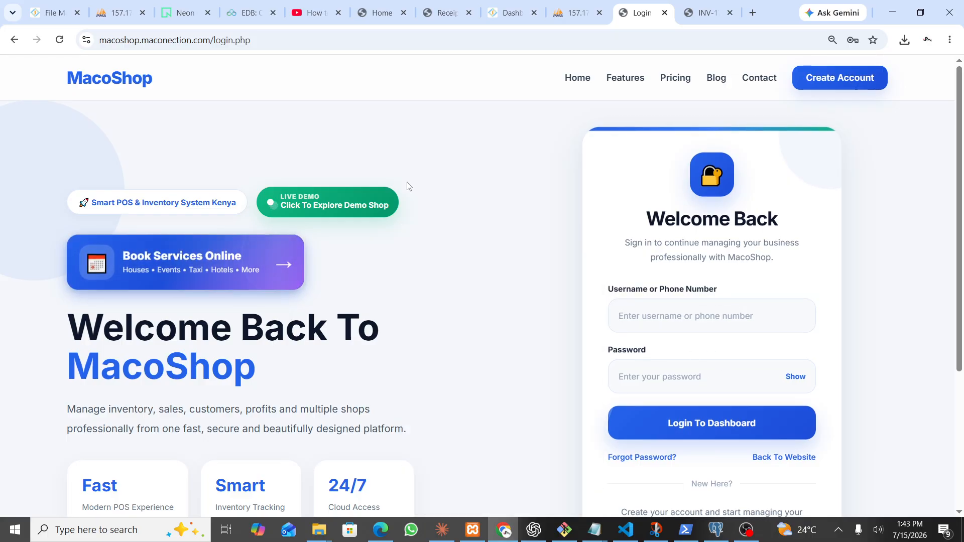
right_click(336, 209)
click(306, 201)
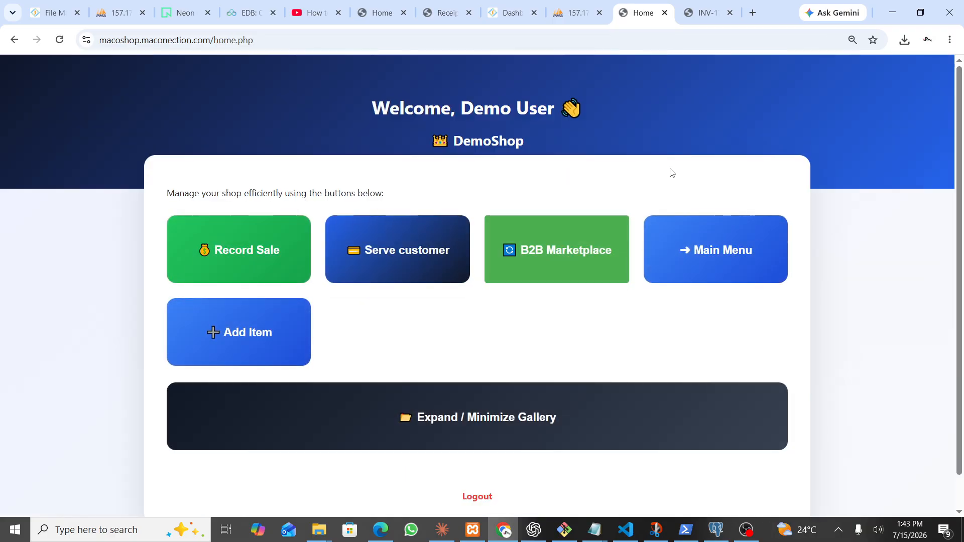
click(557, 257)
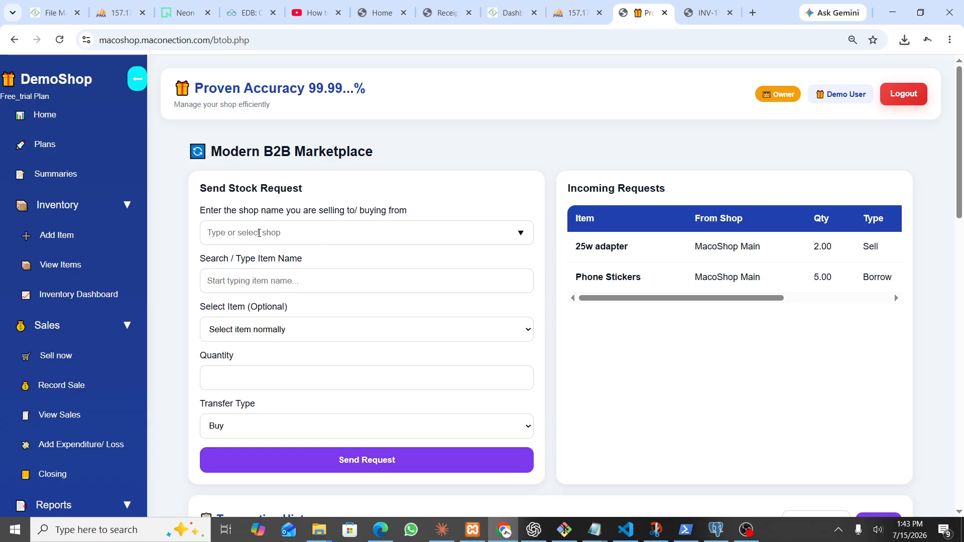
Fill in the stock request with Demo School as the shop and Monitors as the item
click(259, 233)
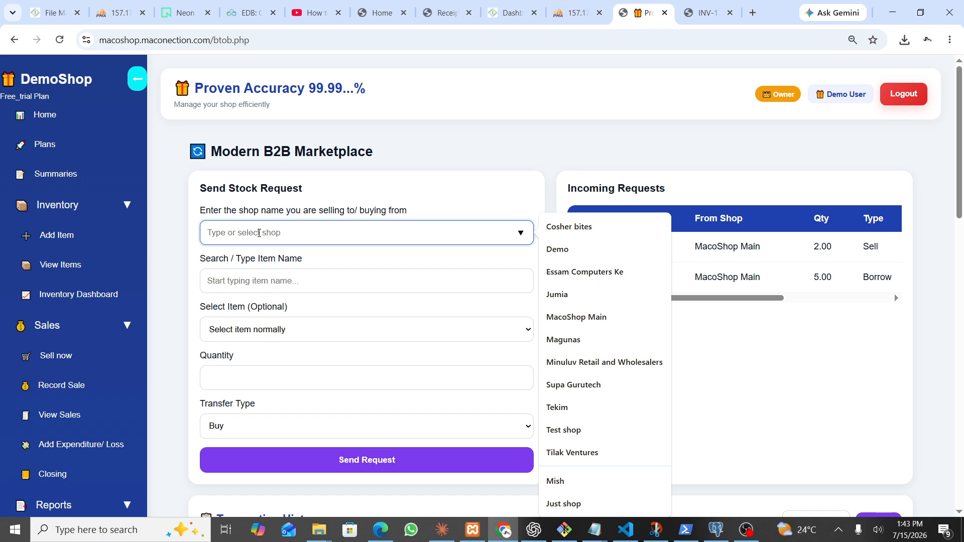
text(Demo)
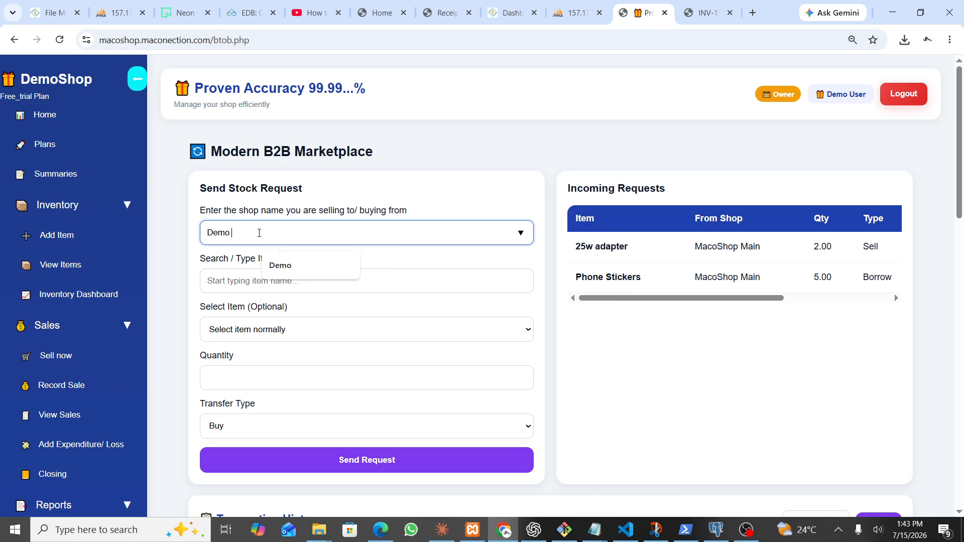
text( Sch)
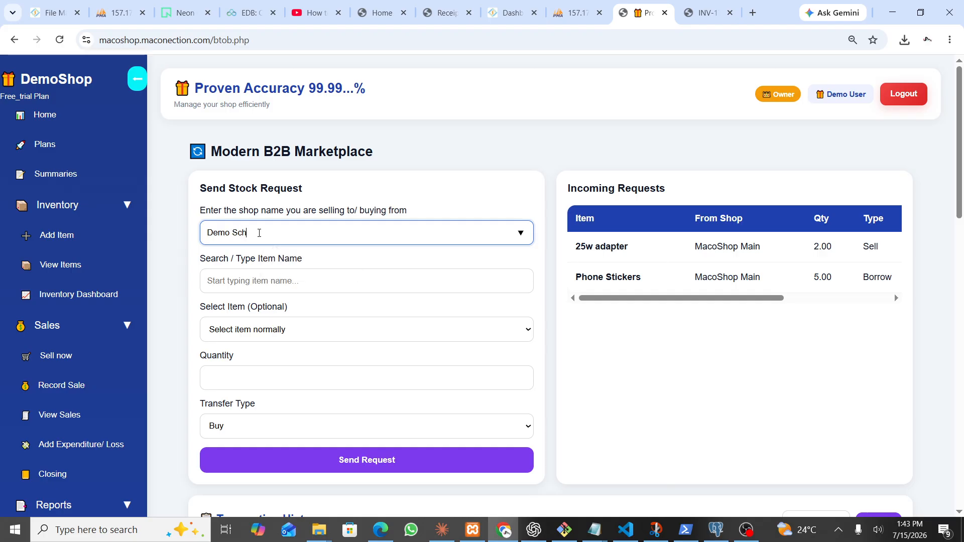
text(ool)
click(251, 287)
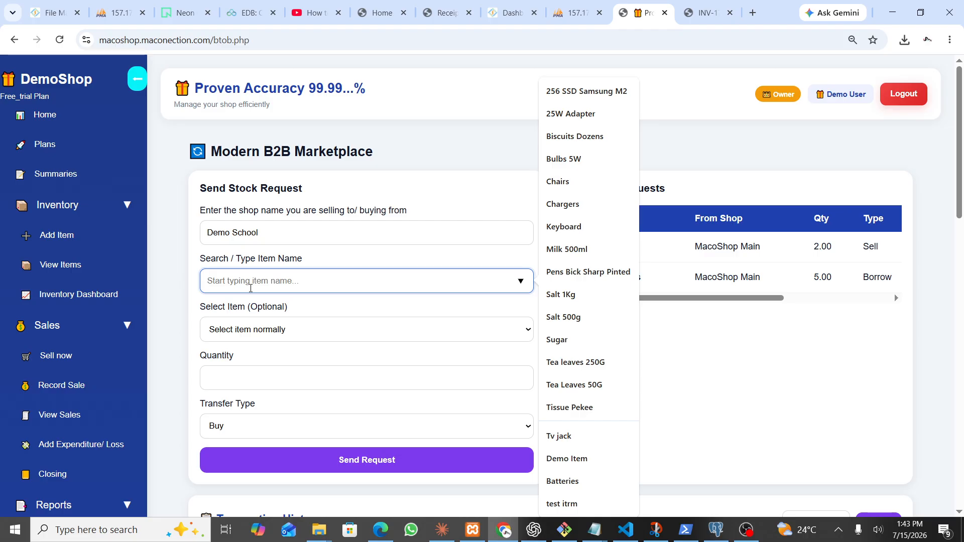
text(Moni)
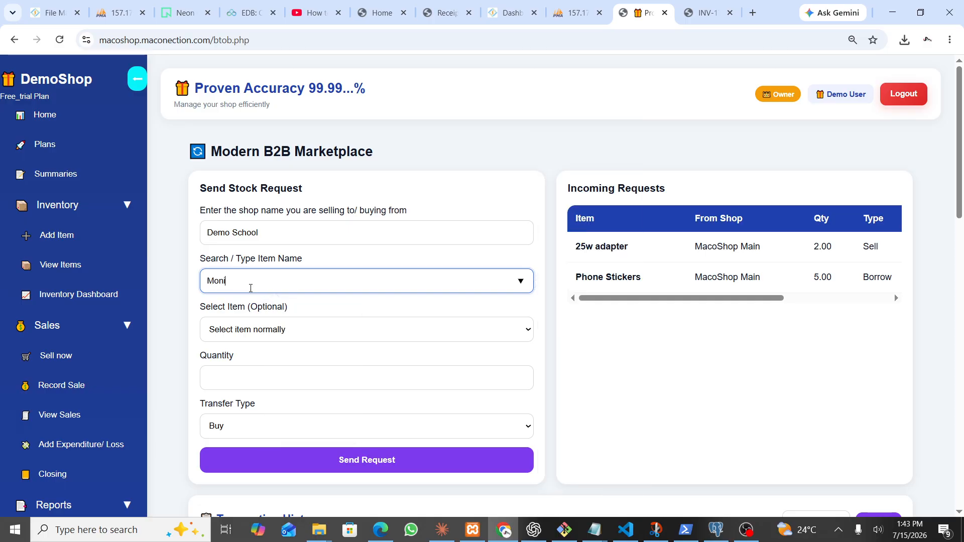
text(tors)
Try to send the Monitors request with quantity 5, transfer type Sell and a selling price of 2000
click(263, 382)
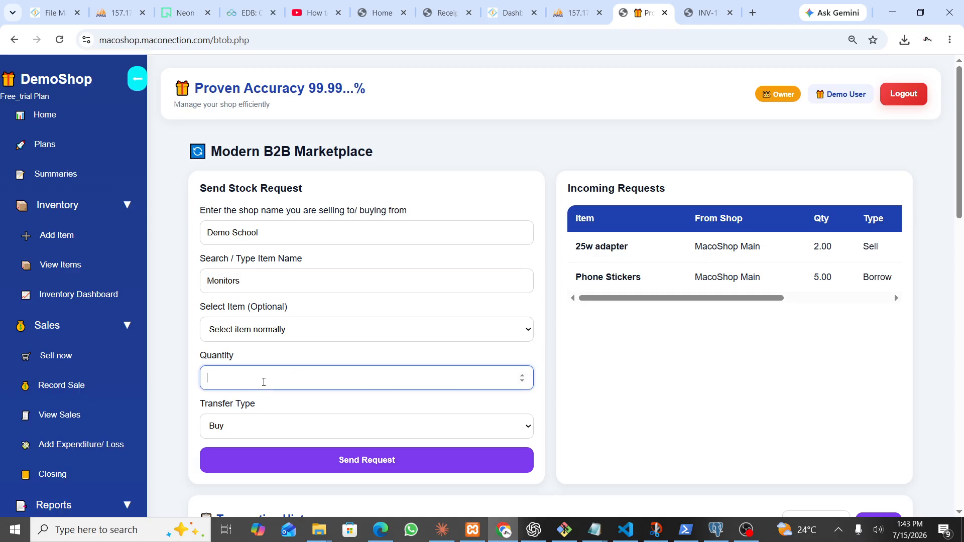
text(5)
click(267, 426)
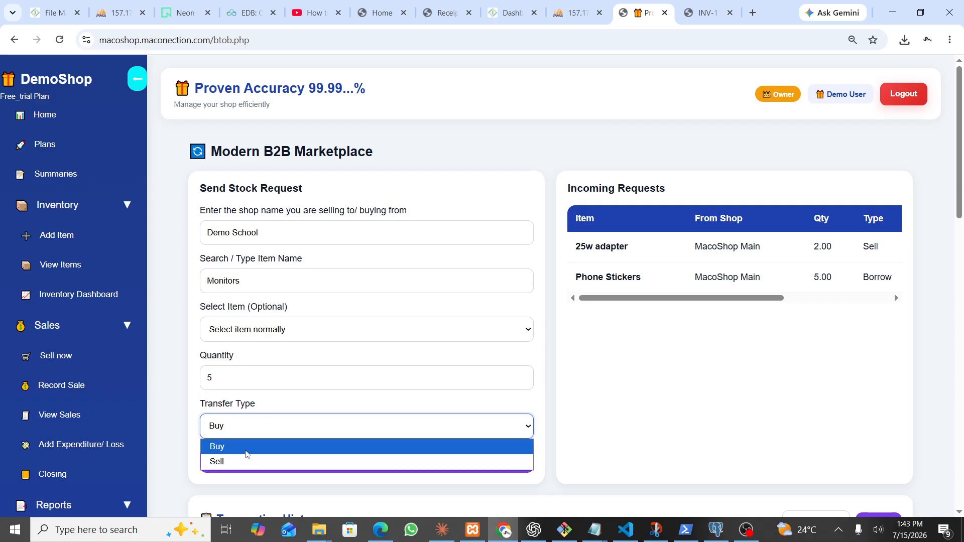
click(239, 460)
click(253, 476)
text(200)
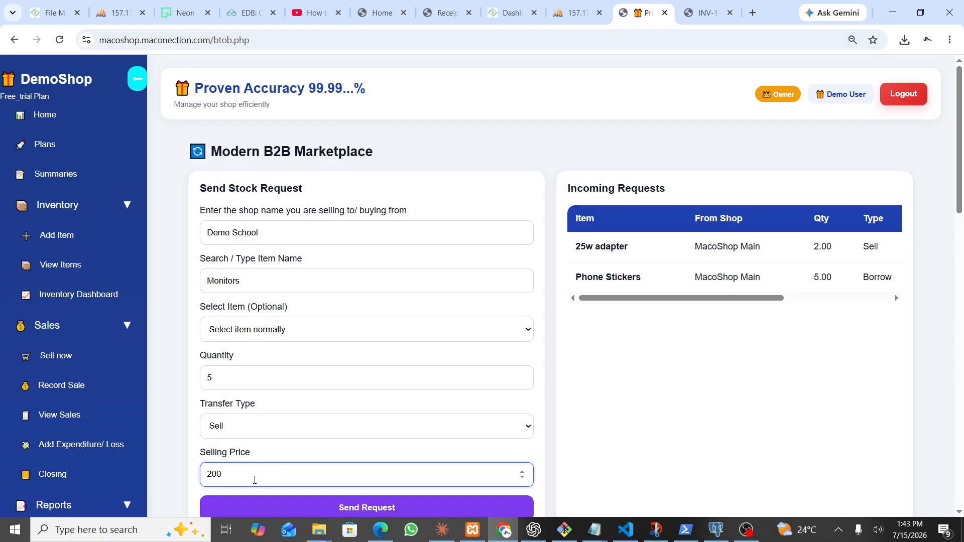
text(0)
scroll(254, 480, down, 2)
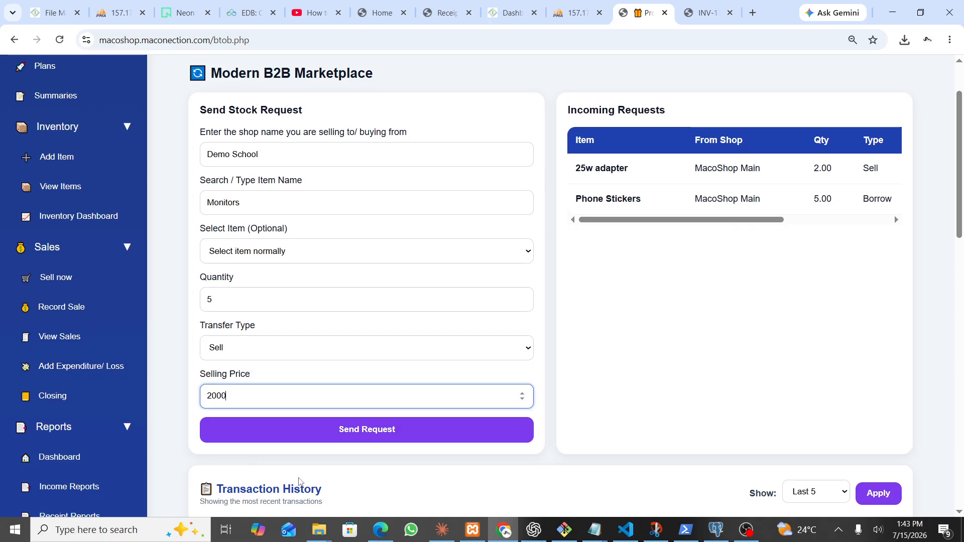
click(364, 430)
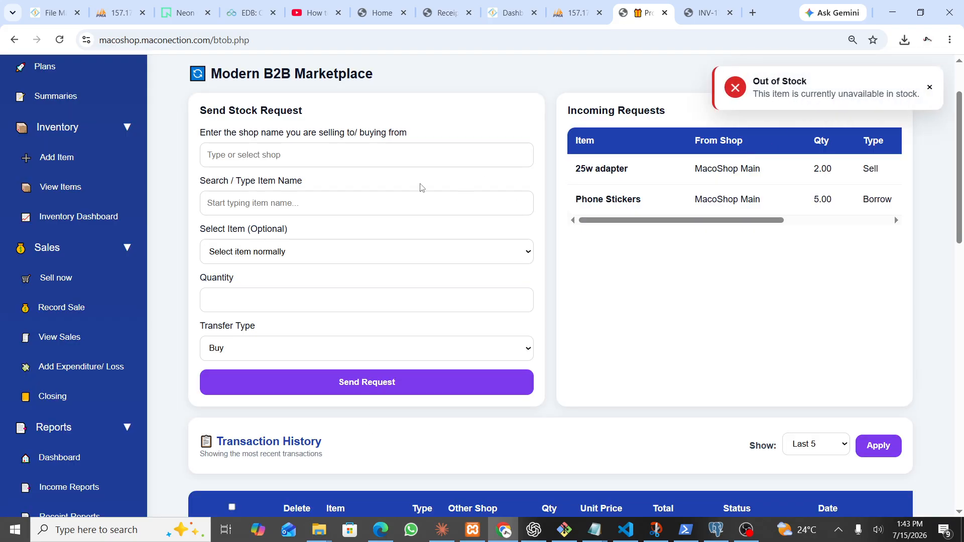
Choose Demo School as the shop for a new stock request
scroll(318, 256, up, 2)
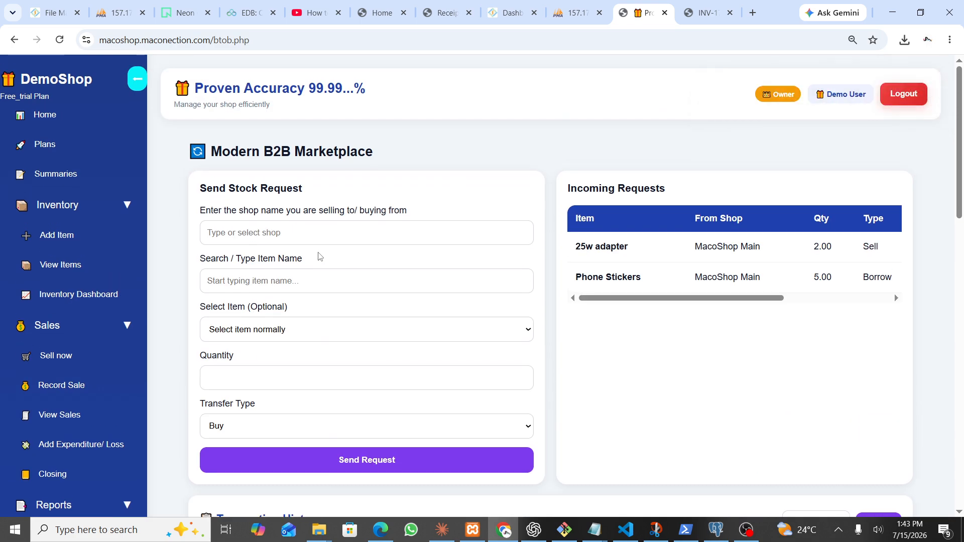
click(259, 235)
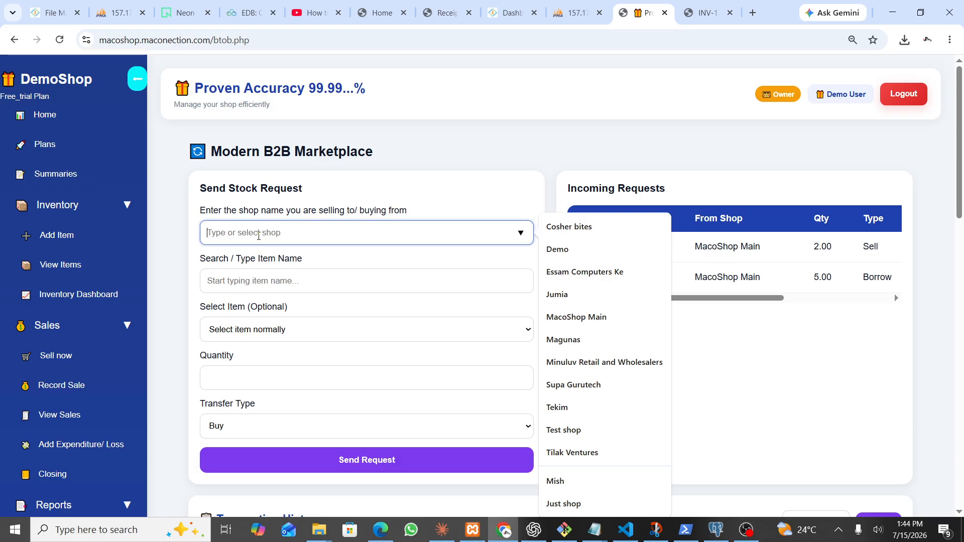
text(sC)
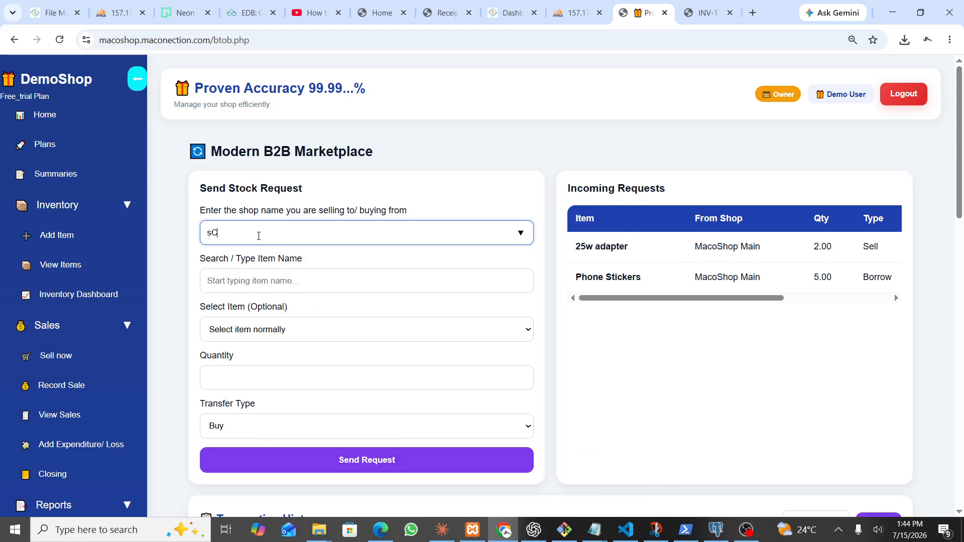
text(chool)
key(ctrl+a)
key(BackSpace)
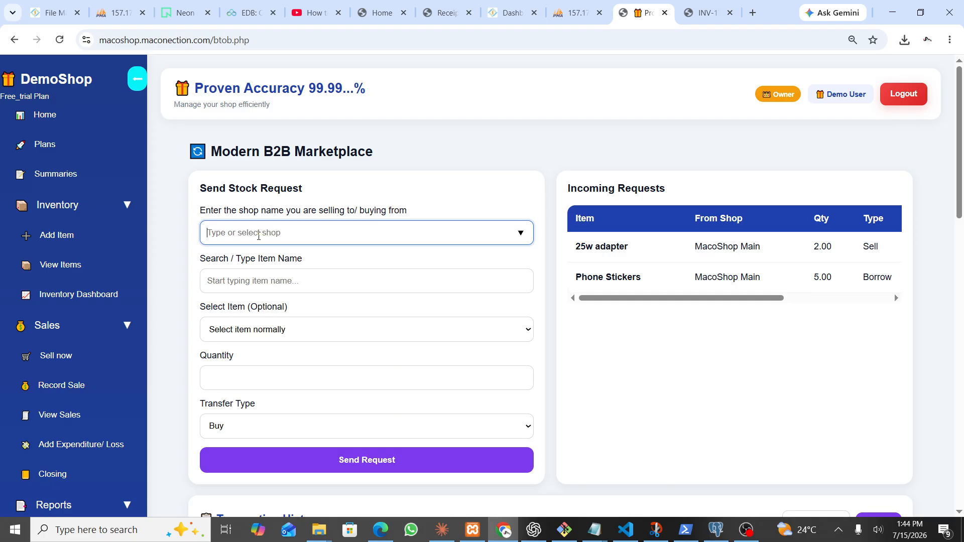
text(Demo)
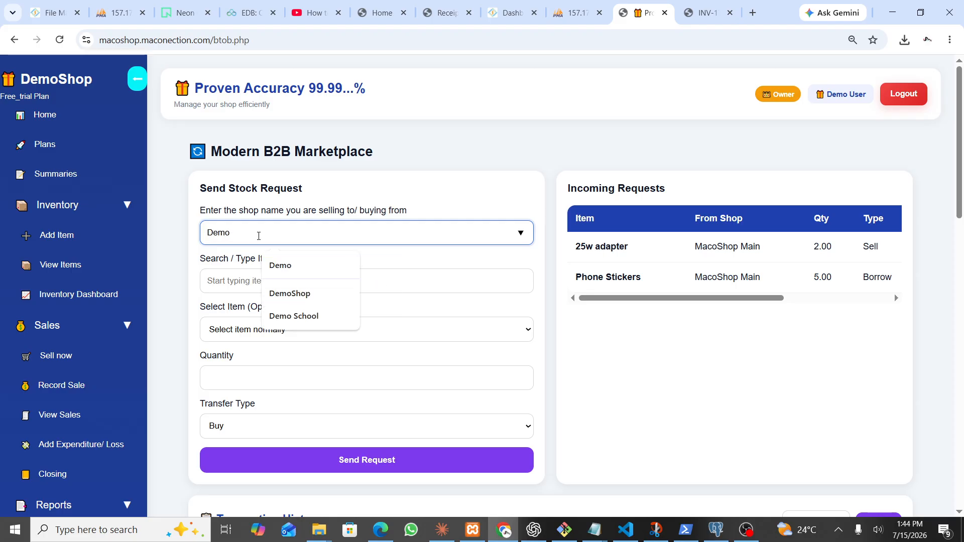
text(n)
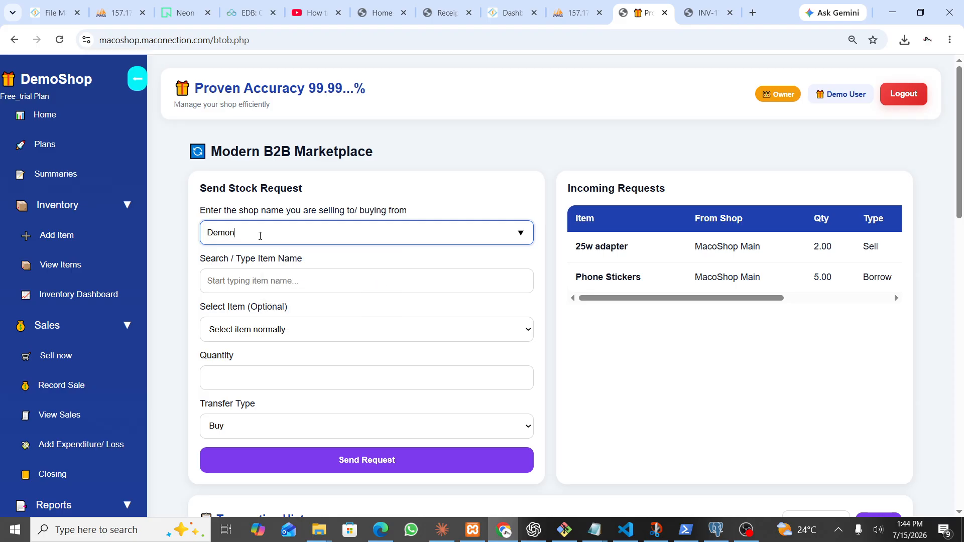
key(BackSpace)
click(305, 317)
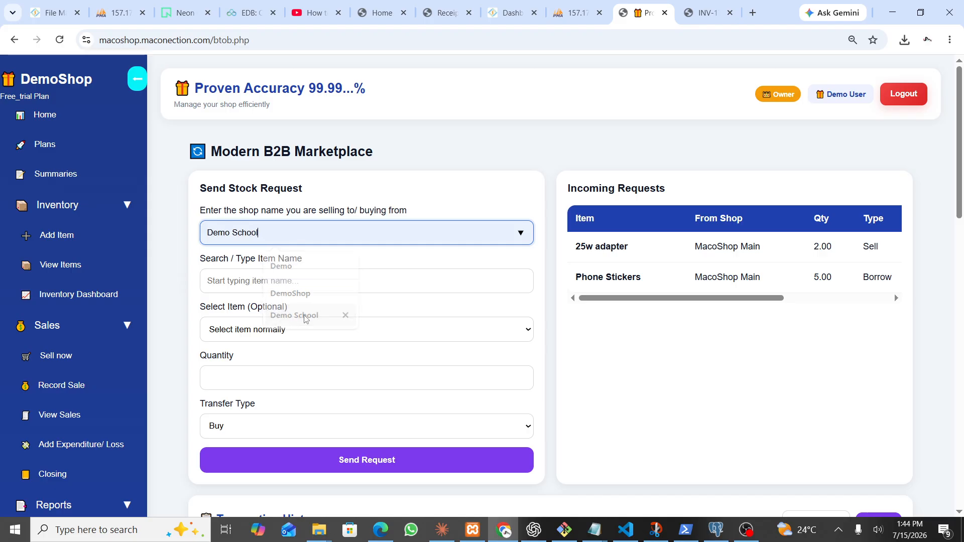
Select Pens Bick Sharp Pinted as the requested item and set its quantity to 10
click(236, 279)
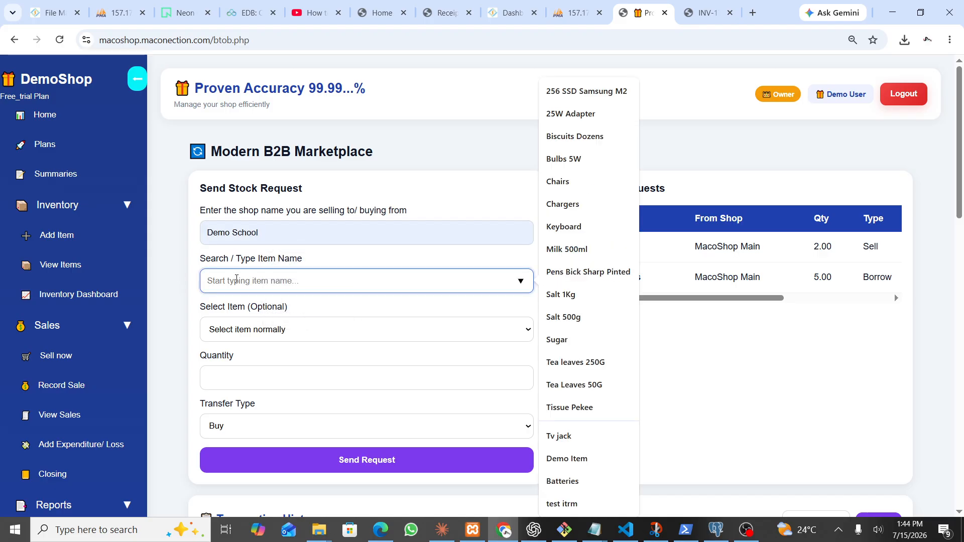
click(259, 332)
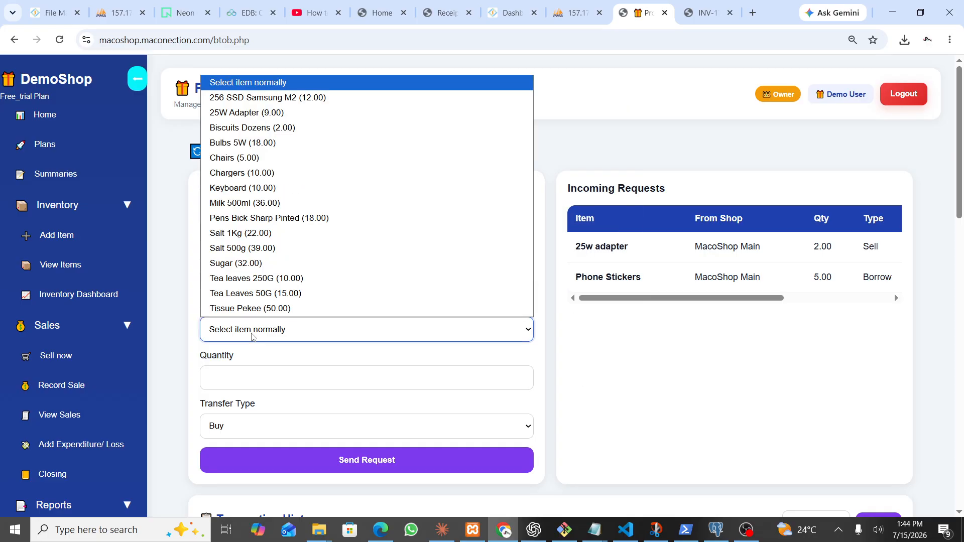
click(259, 218)
click(231, 372)
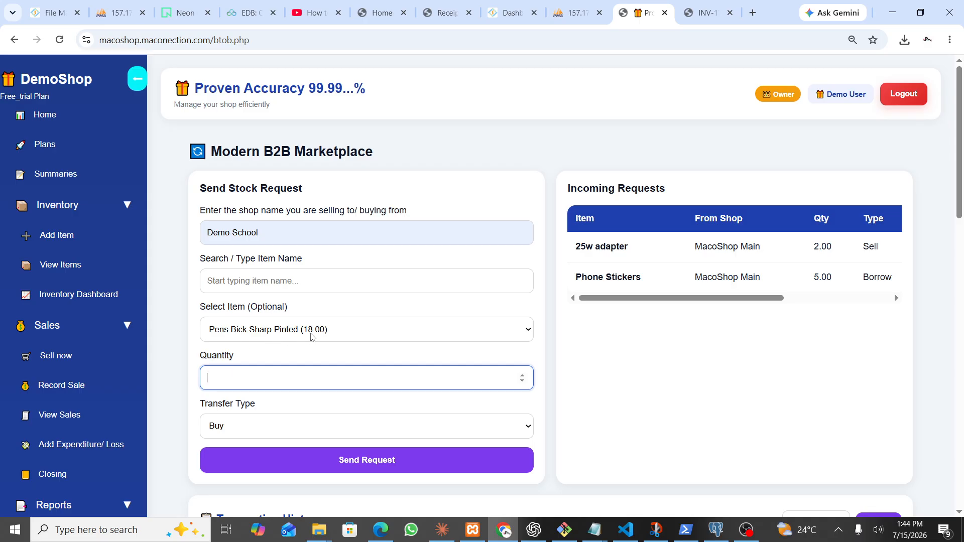
text(10)
Set the pens request's transfer type to Sell with a selling price of 18, and send the request
click(304, 438)
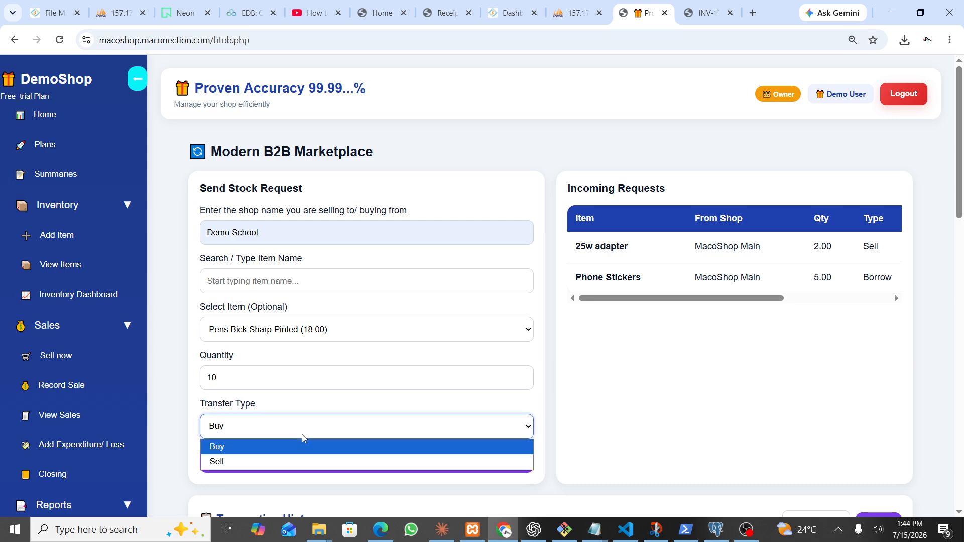
click(240, 463)
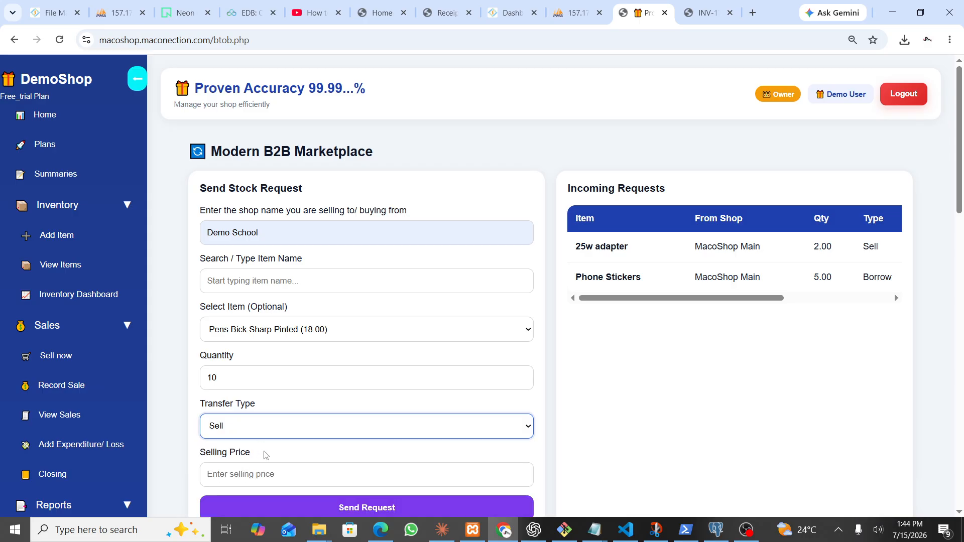
click(258, 476)
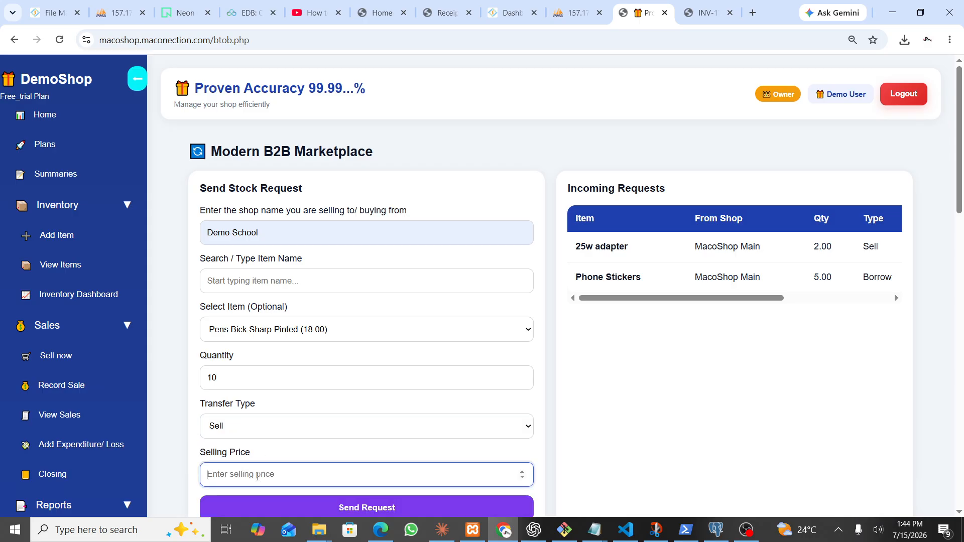
text(18)
scroll(258, 477, down, 2)
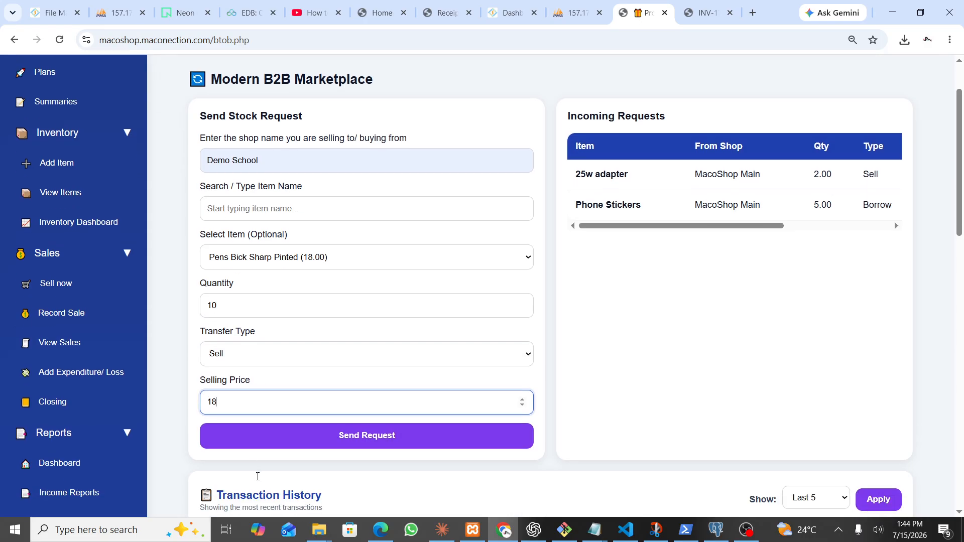
click(360, 435)
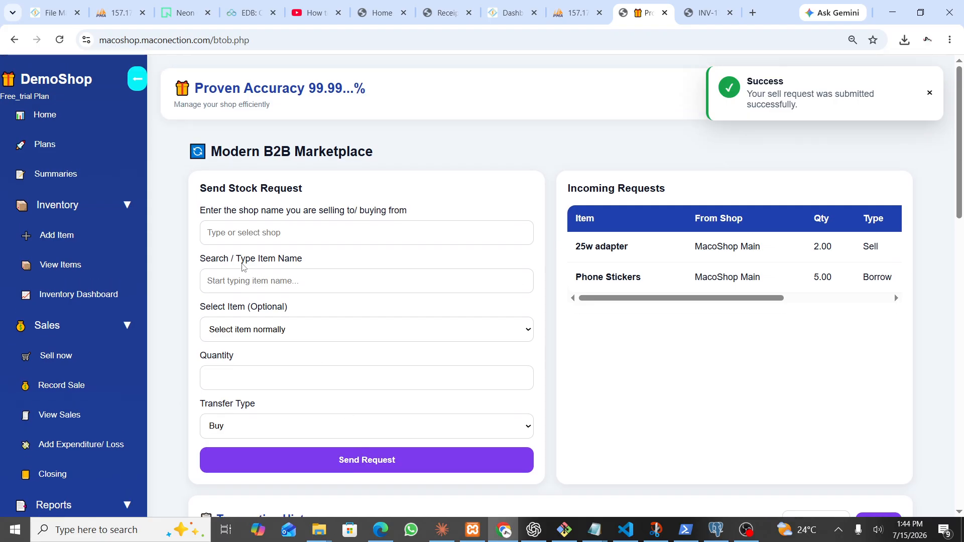
Start another stock request with Demo School as the shop and 25W Adapter as the item
click(231, 235)
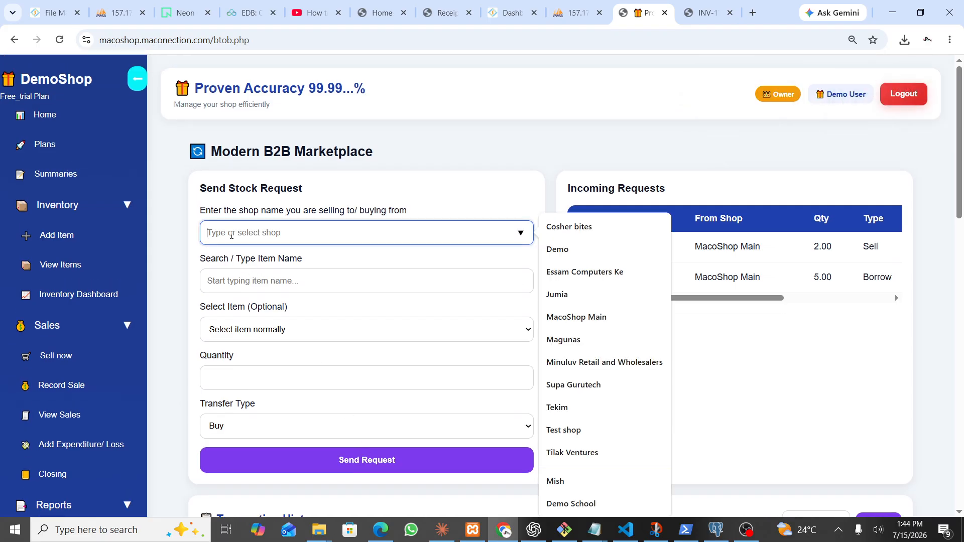
text(Demo)
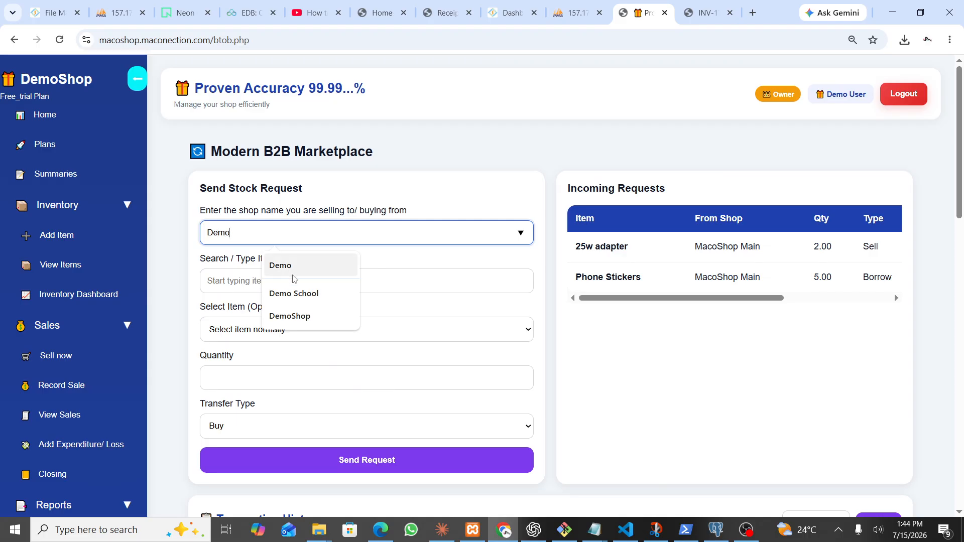
click(300, 294)
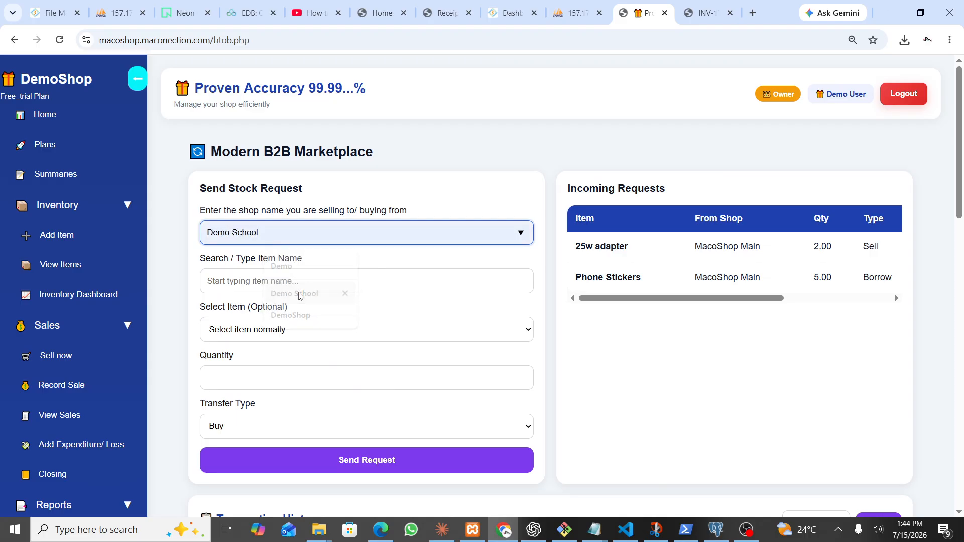
click(280, 338)
scroll(280, 339, down, 1)
scroll(279, 339, up, 1)
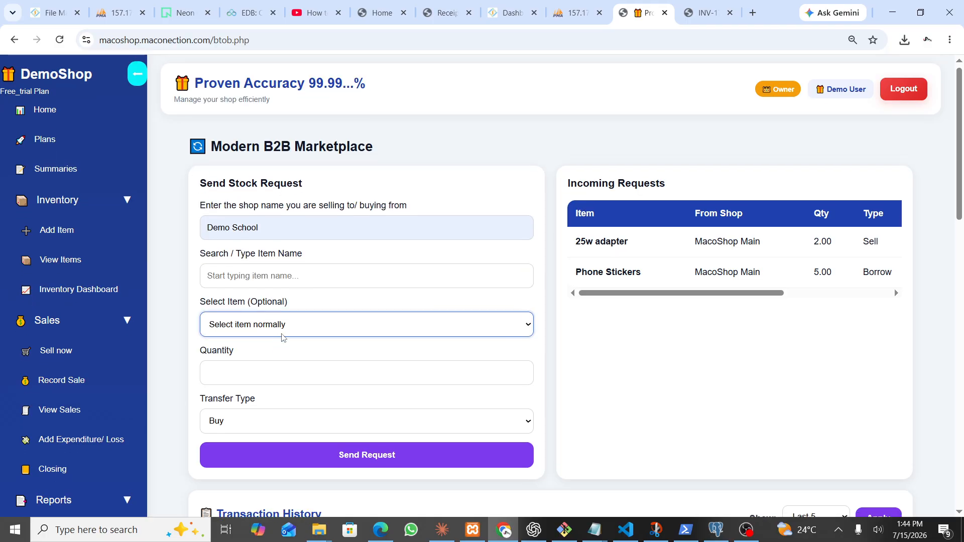
click(299, 330)
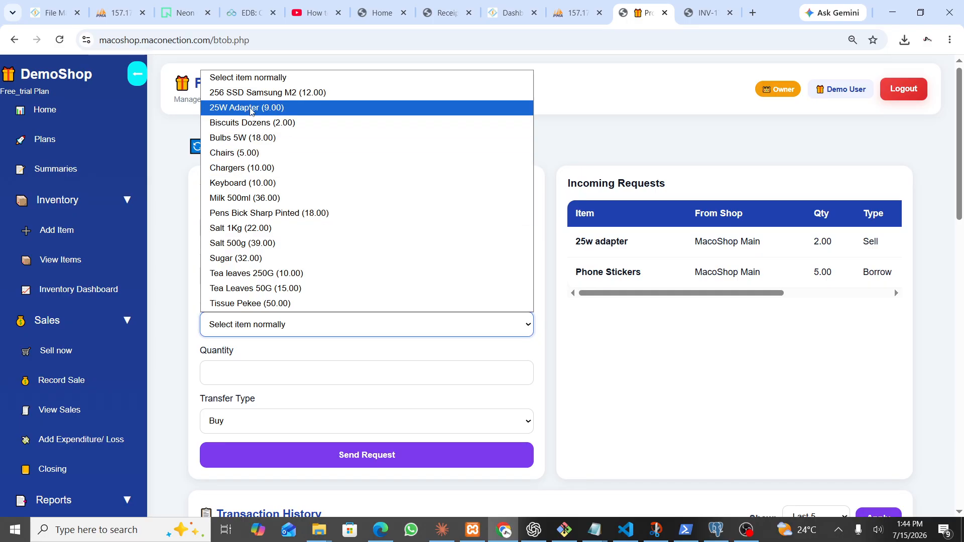
click(251, 109)
Send the 25W Adapter request with quantity 4, transfer type Sell and a selling price of 500
click(258, 374)
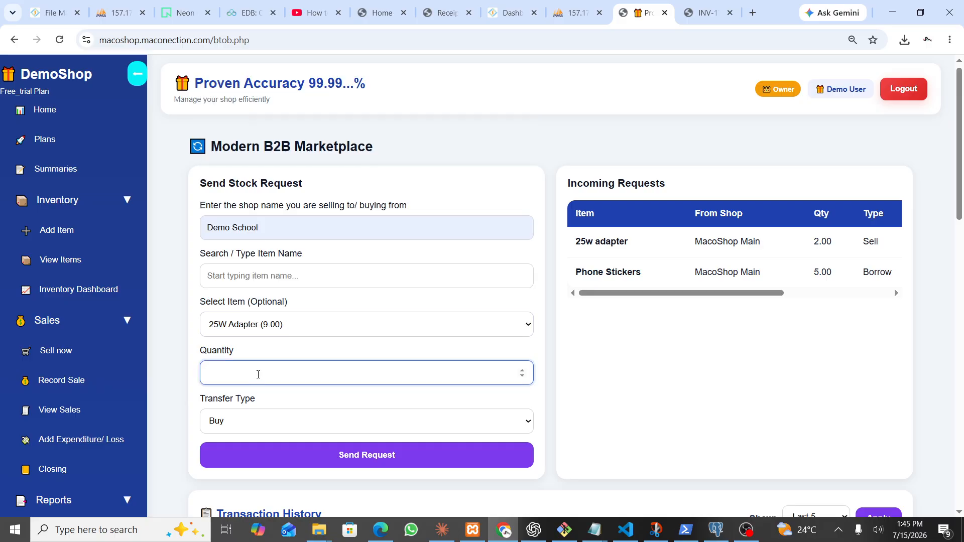
click(296, 425)
click(244, 456)
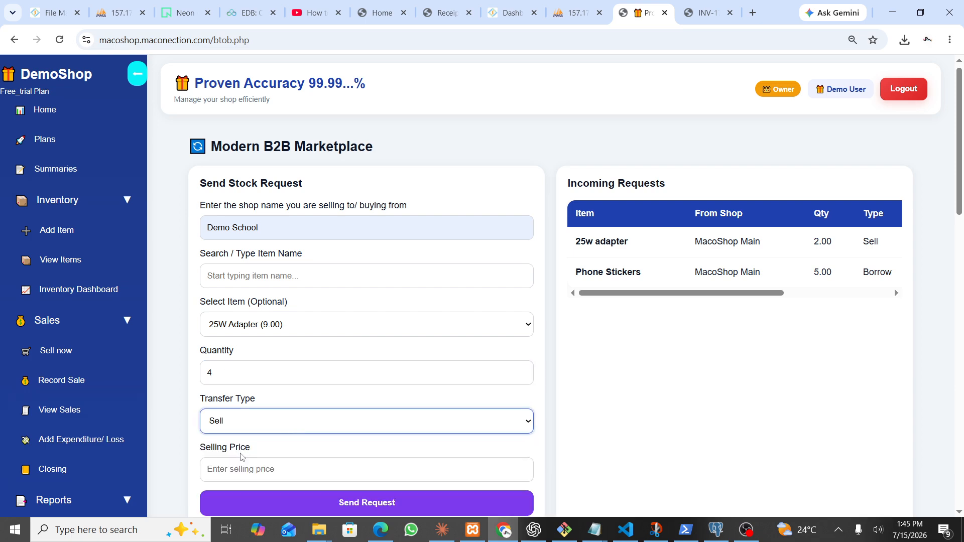
click(284, 470)
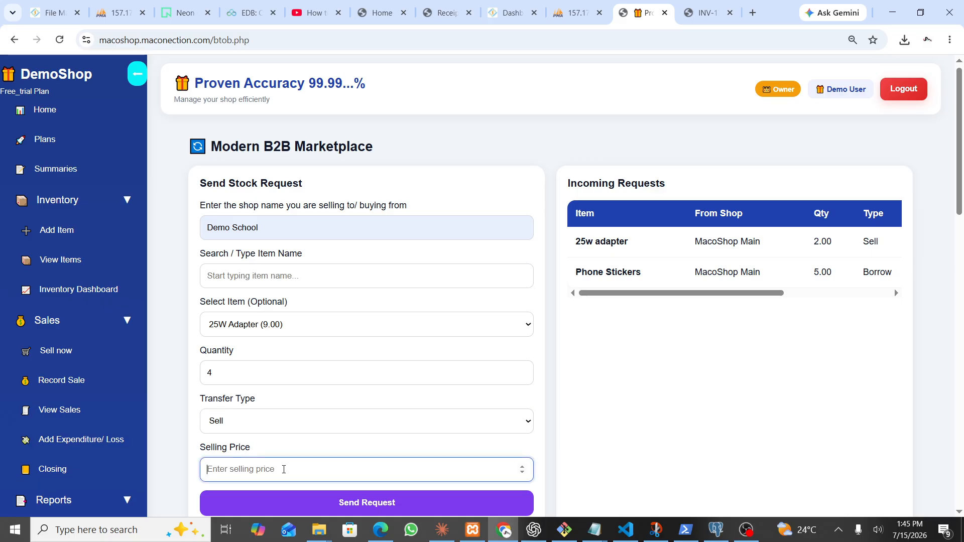
text(500)
scroll(284, 469, down, 1)
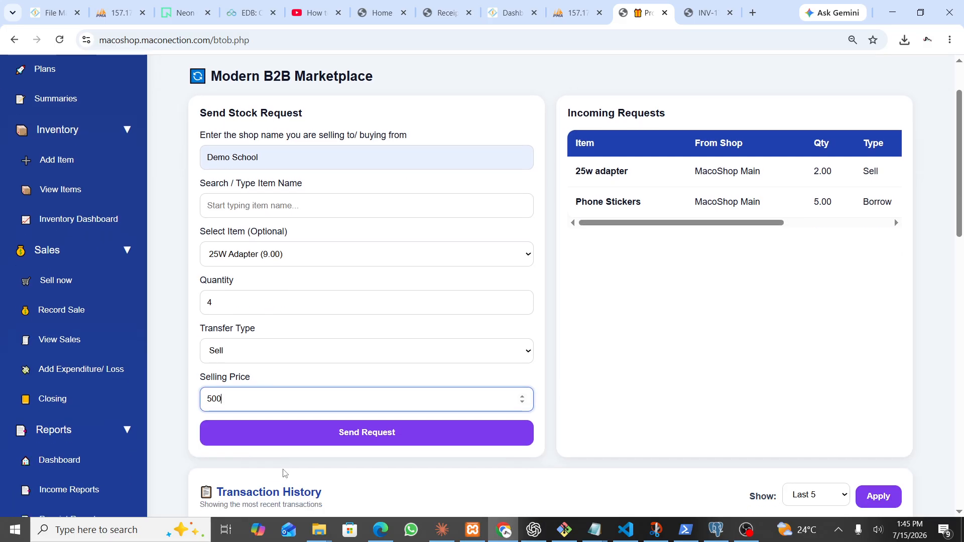
click(362, 433)
Set the 25W Adapter transaction's status to Approved in the transaction history and save the status change
scroll(361, 433, down, 7)
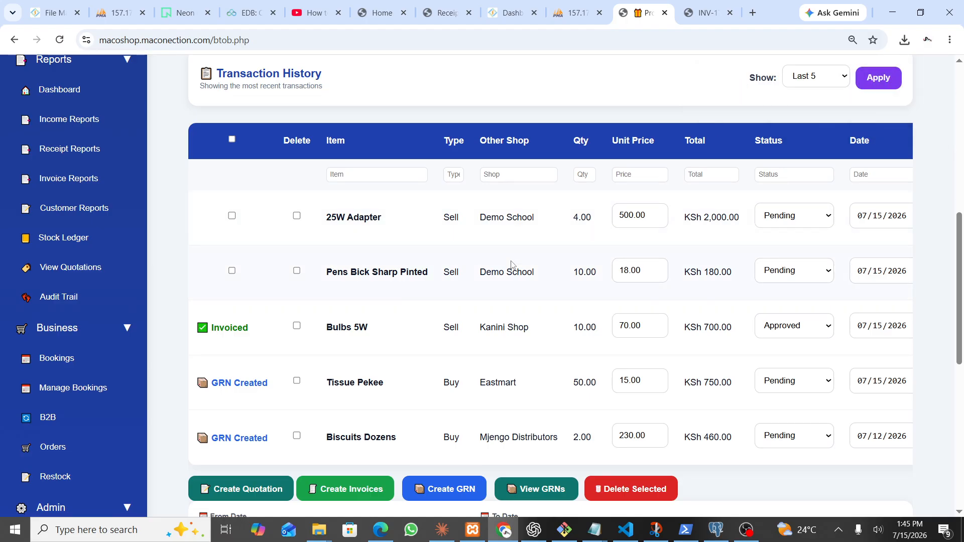
scroll(528, 269, right, 5)
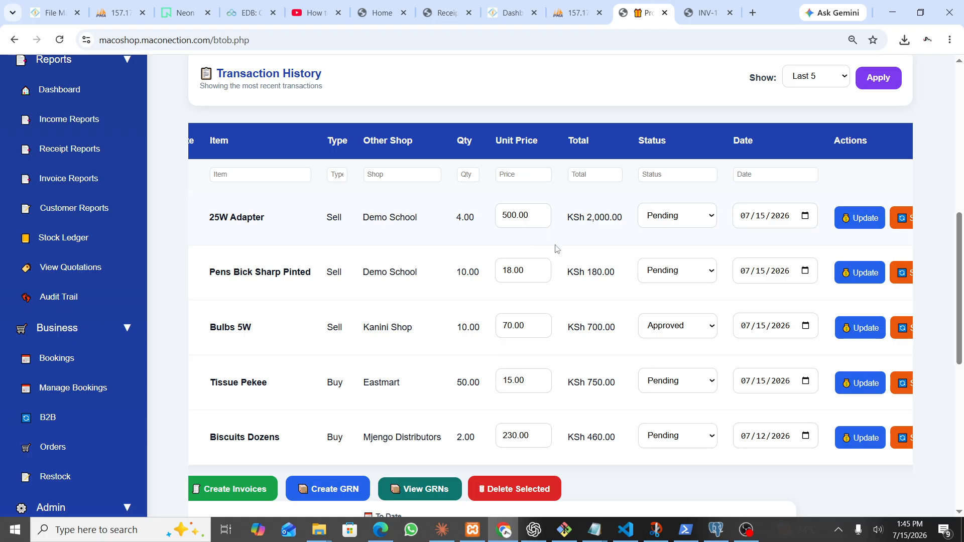
scroll(599, 270, right, 2)
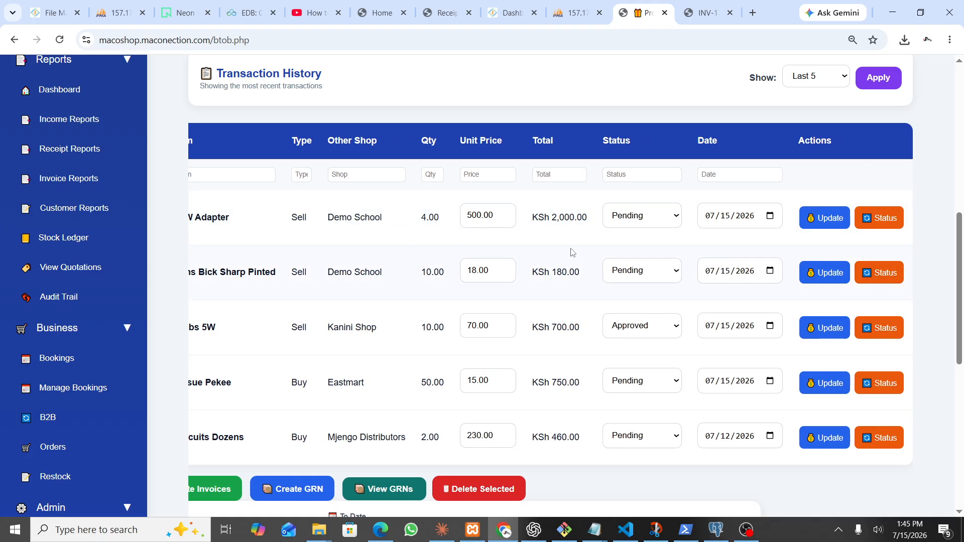
scroll(461, 221, left, 2)
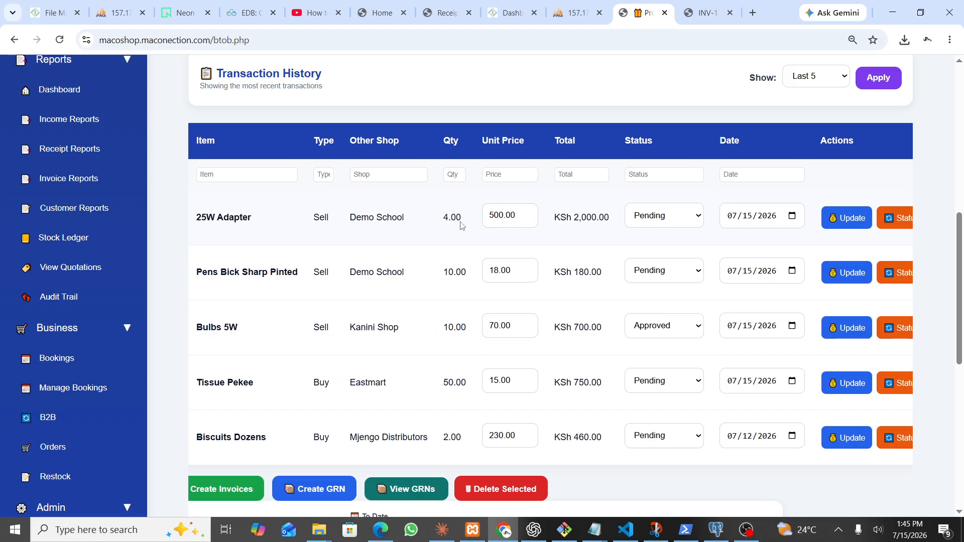
click(707, 219)
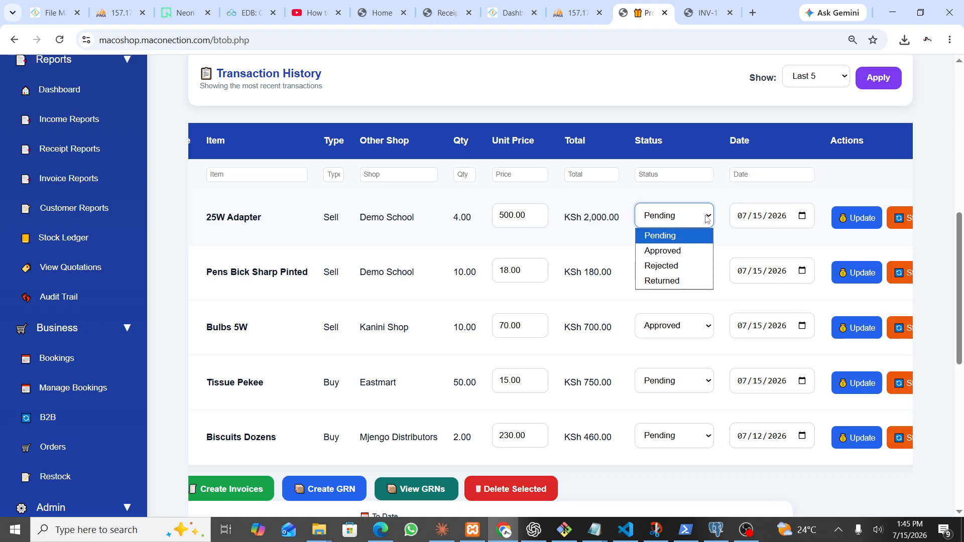
click(678, 251)
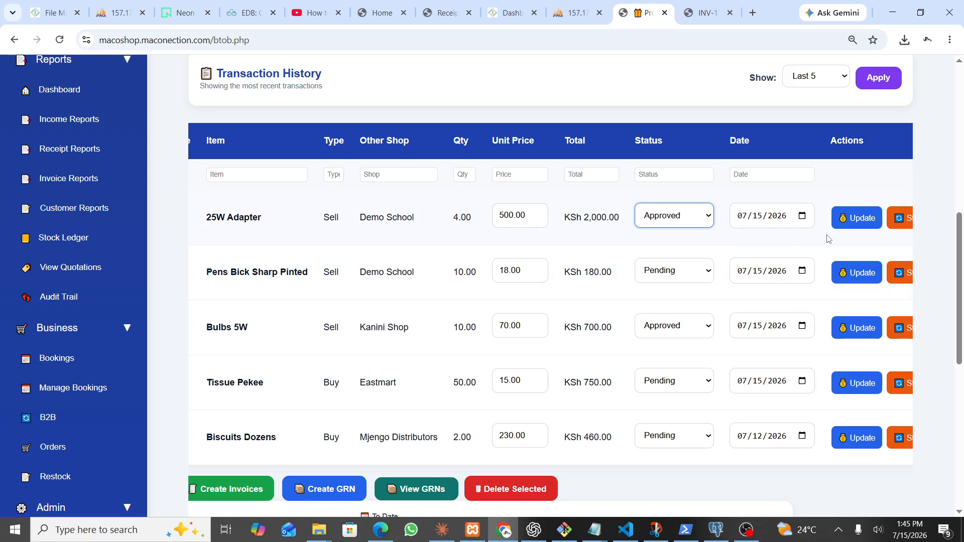
scroll(827, 237, right, 2)
click(894, 221)
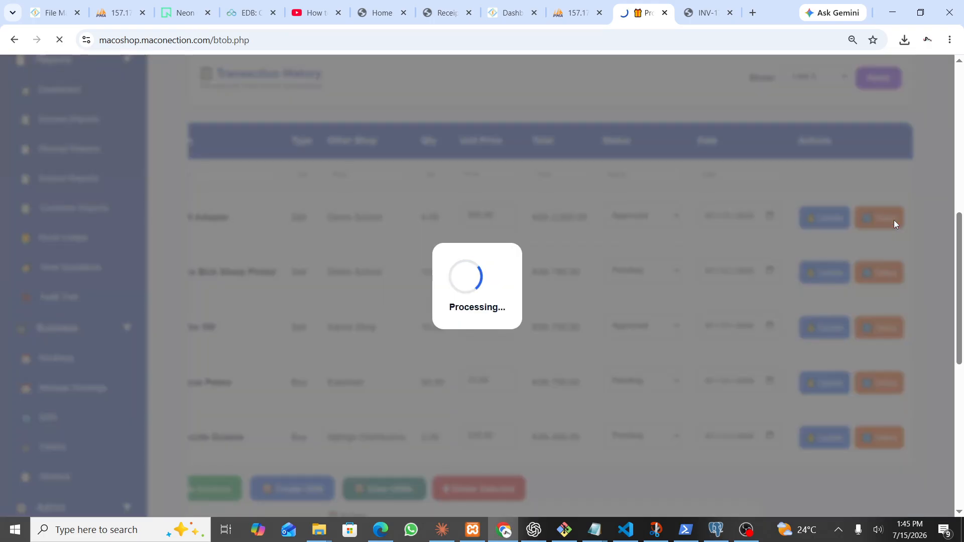
Review the status options of the 25W Adapter transaction, keeping Approved selected
scroll(636, 264, up, 1)
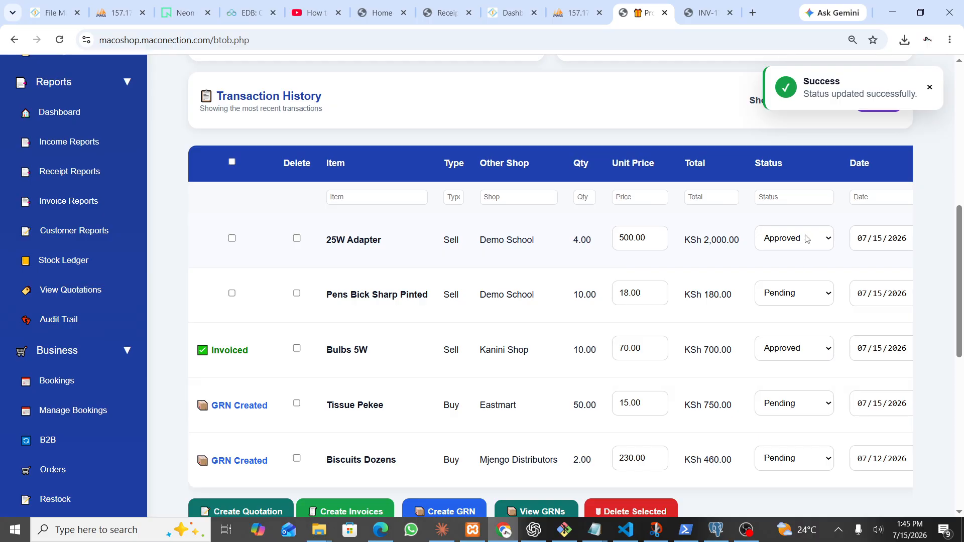
click(822, 237)
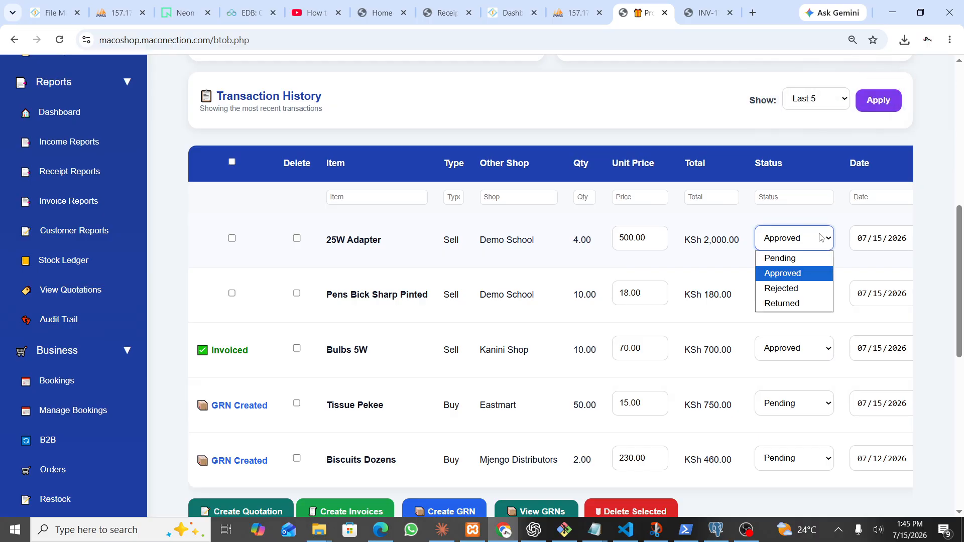
click(787, 274)
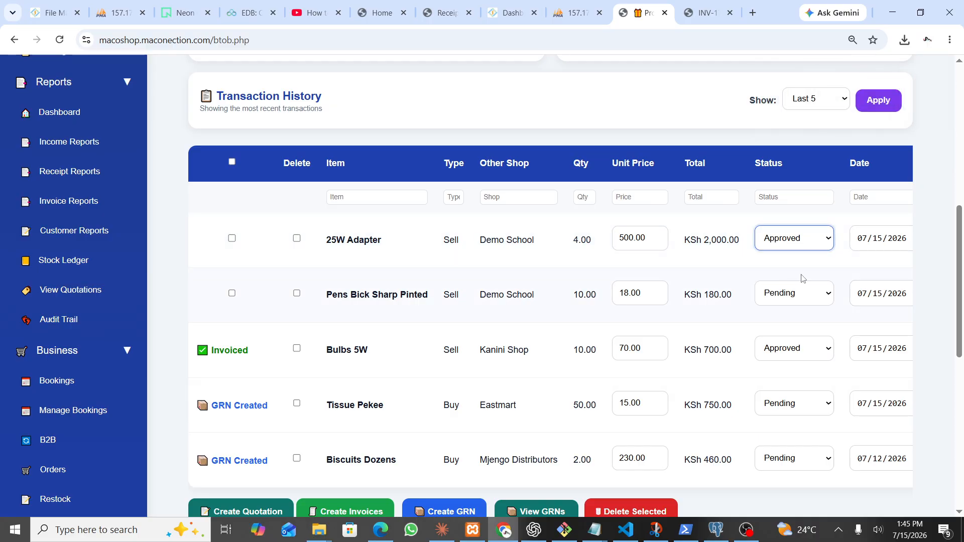
scroll(803, 278, right, 3)
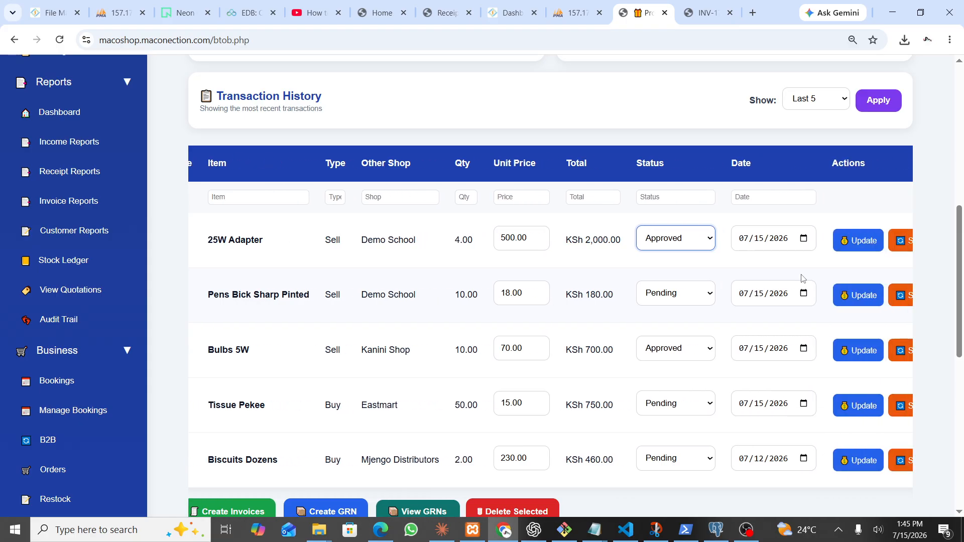
Save the 25W Adapter transaction's Approved status, then set the Pens Bick Sharp Pinted transaction to Approved and save it
click(907, 238)
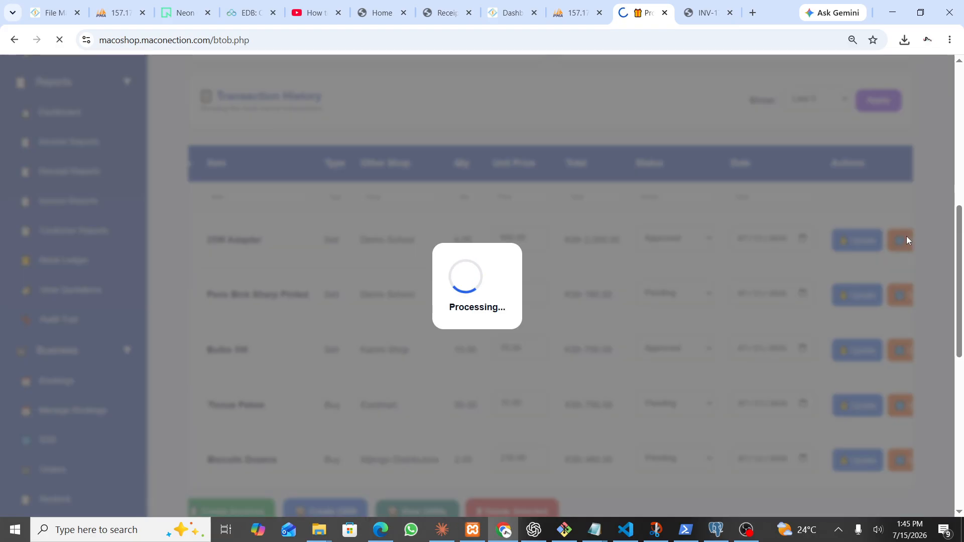
scroll(748, 294, right, 3)
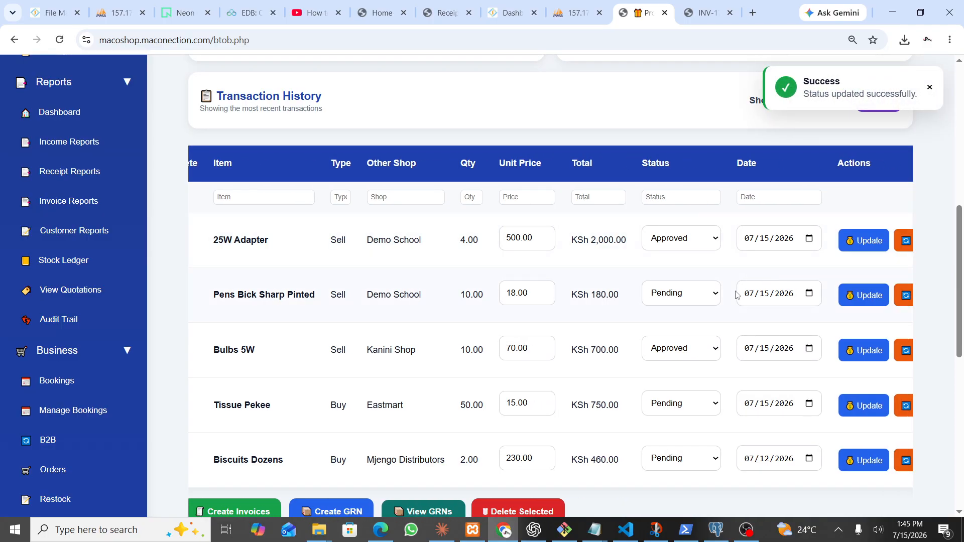
click(715, 294)
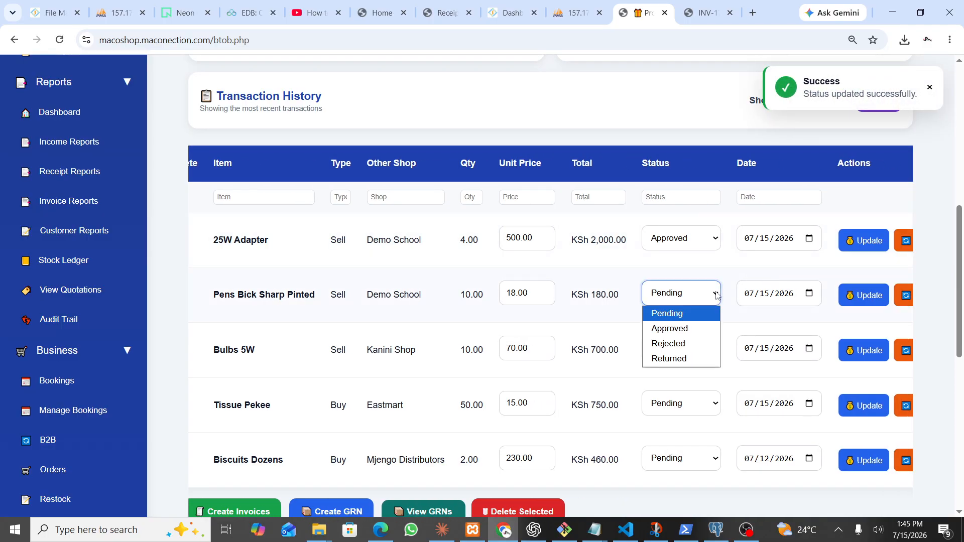
click(673, 330)
click(905, 300)
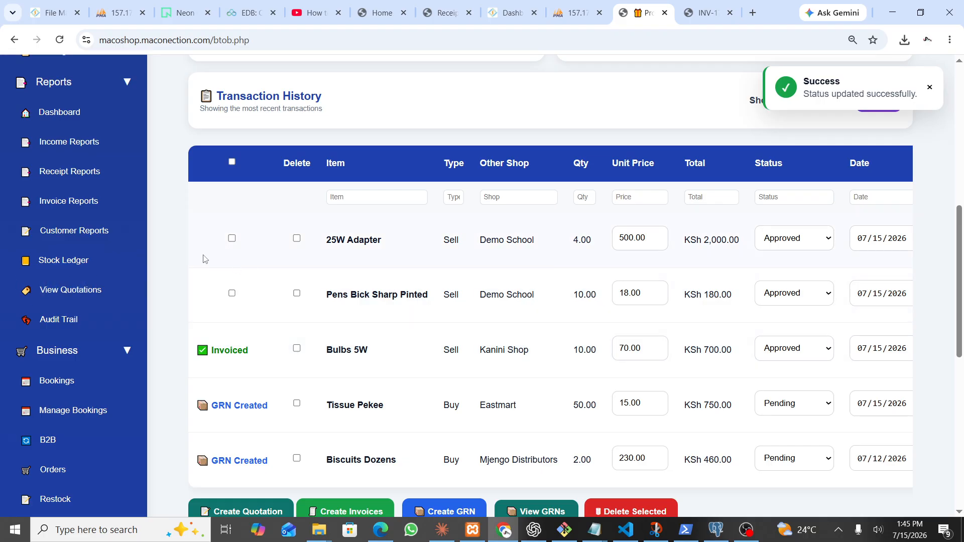
Create a quotation from the 25W Adapter and Pens Bick Sharp Pinted transactions
click(232, 238)
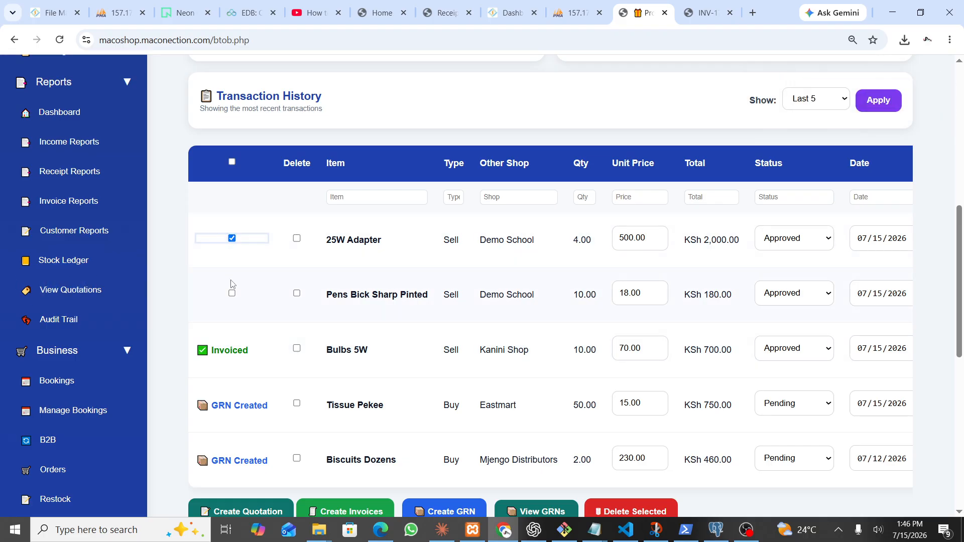
click(232, 293)
scroll(400, 320, down, 3)
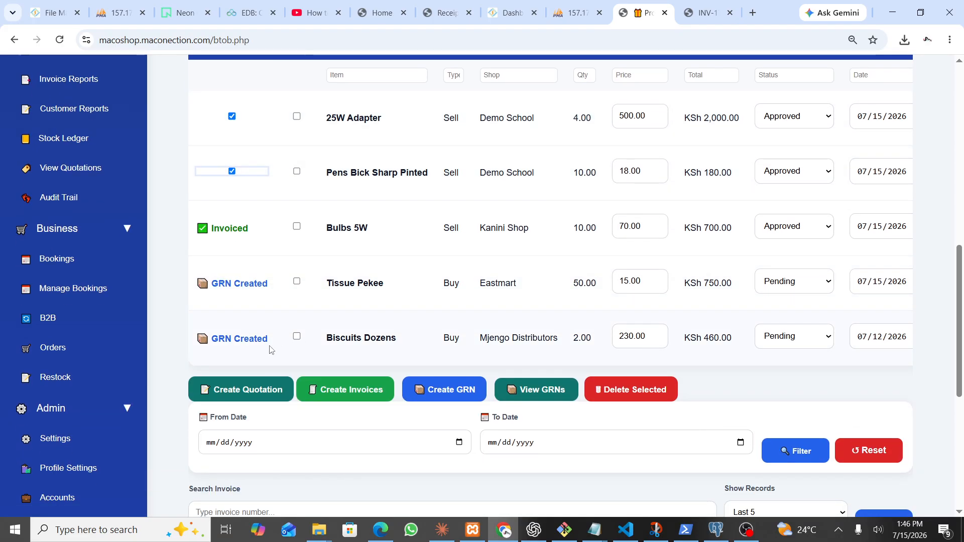
click(239, 395)
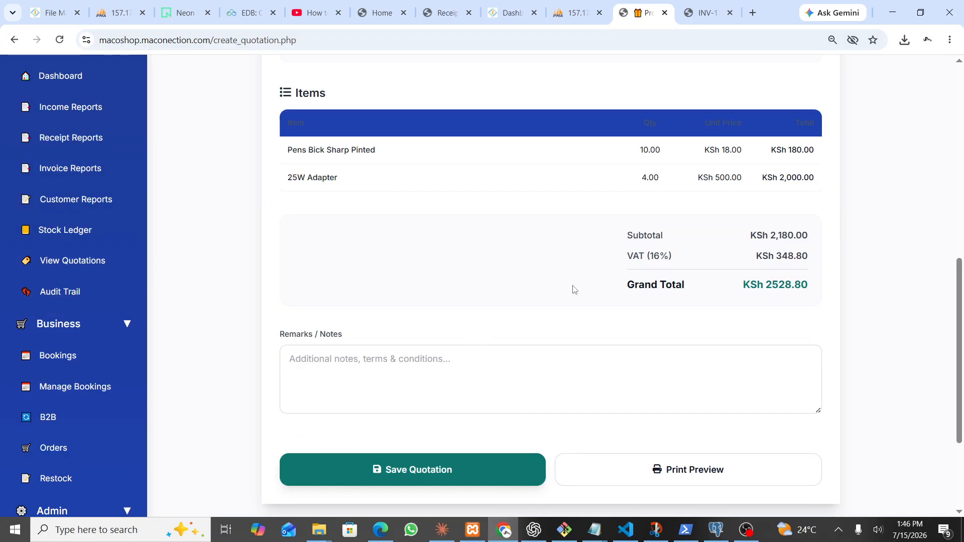
Enter Headmaster as the quotation's customer name and Demo School as the recipient shop
scroll(575, 291, up, 3)
scroll(574, 290, up, 6)
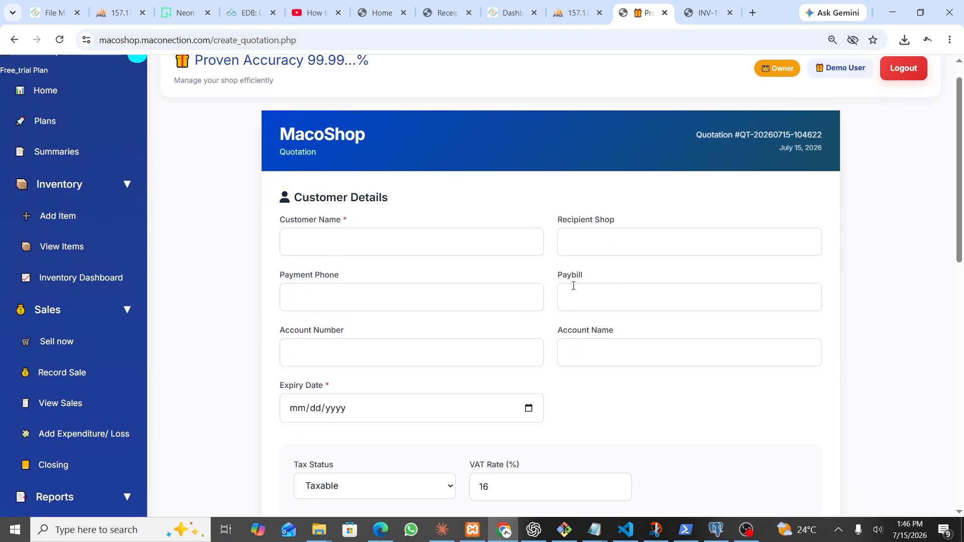
click(345, 262)
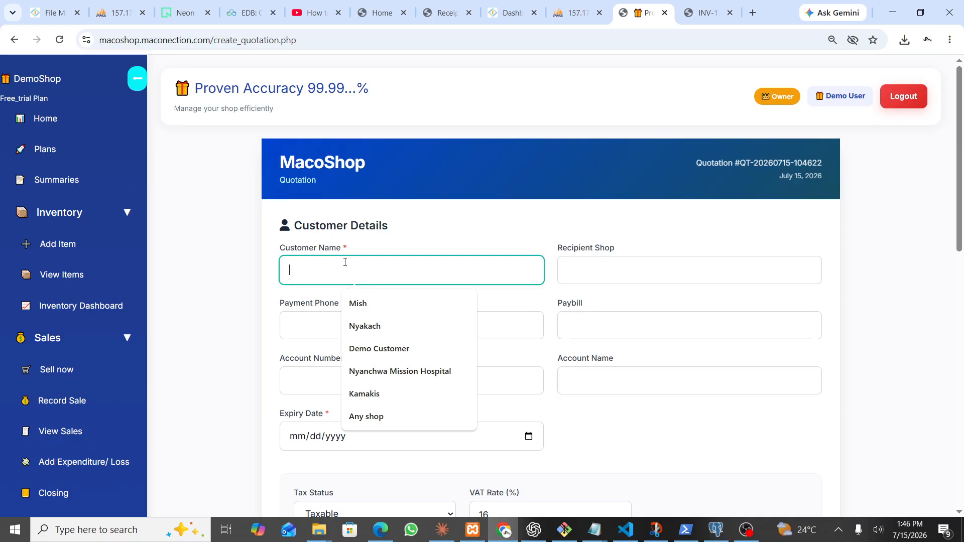
text(Headmaster)
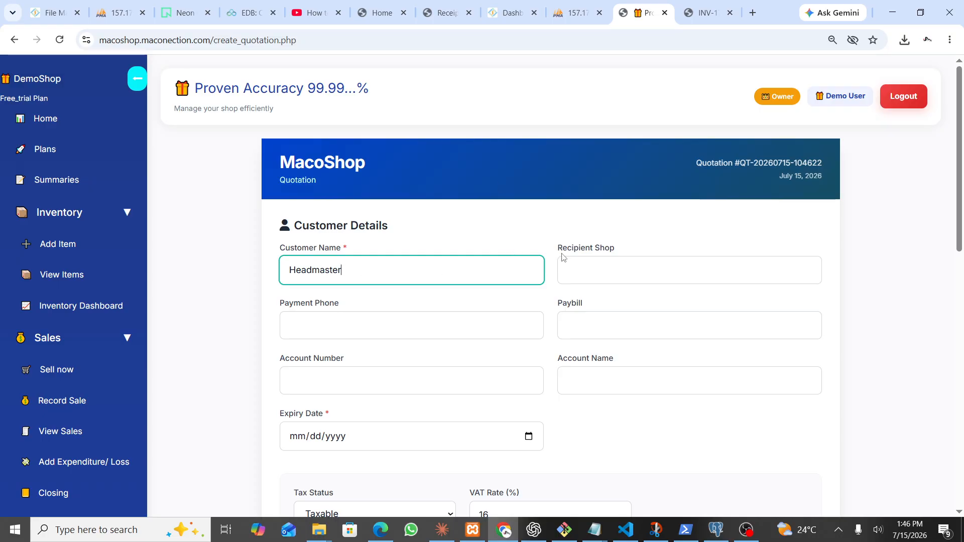
click(590, 267)
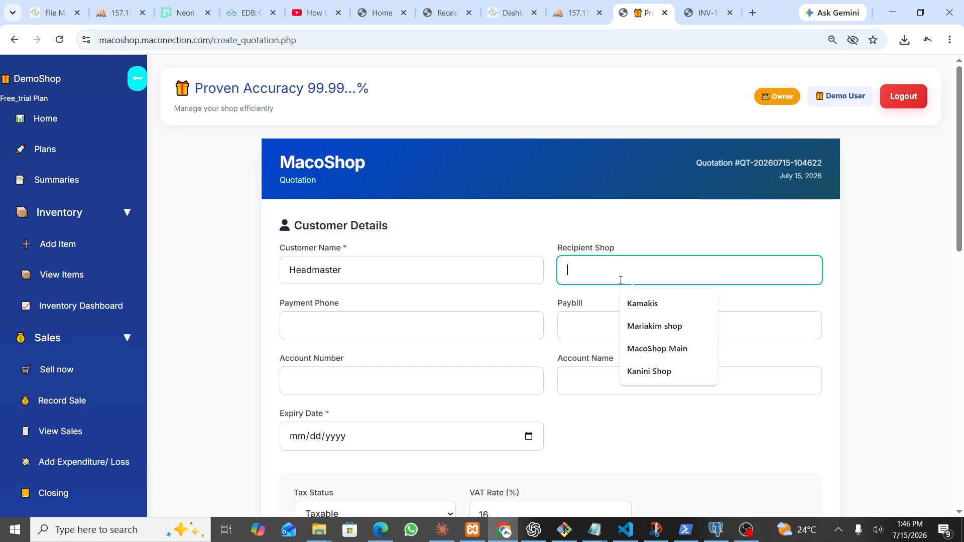
text(D)
text(emon)
key(BackSpace)
key(BackSpace)
text(Sch)
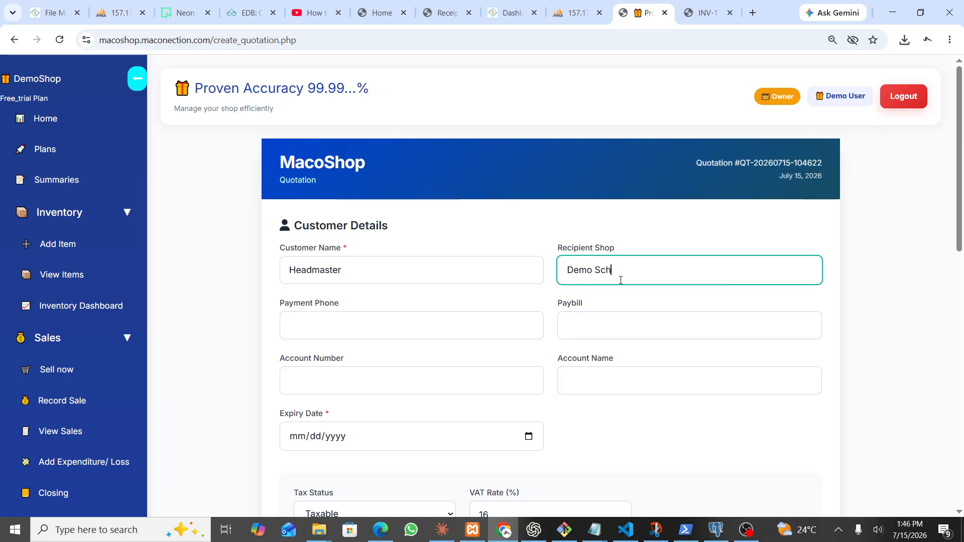
text(ool)
Fill in the payment phone with a saved entry, leaving the paybill, account number and account name blank
click(408, 311)
scroll(382, 297, down, 1)
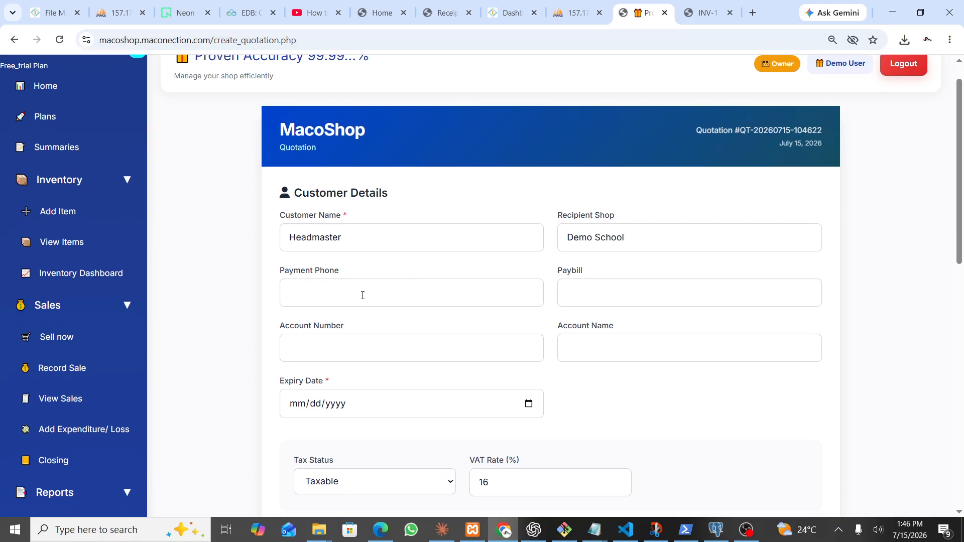
click(363, 295)
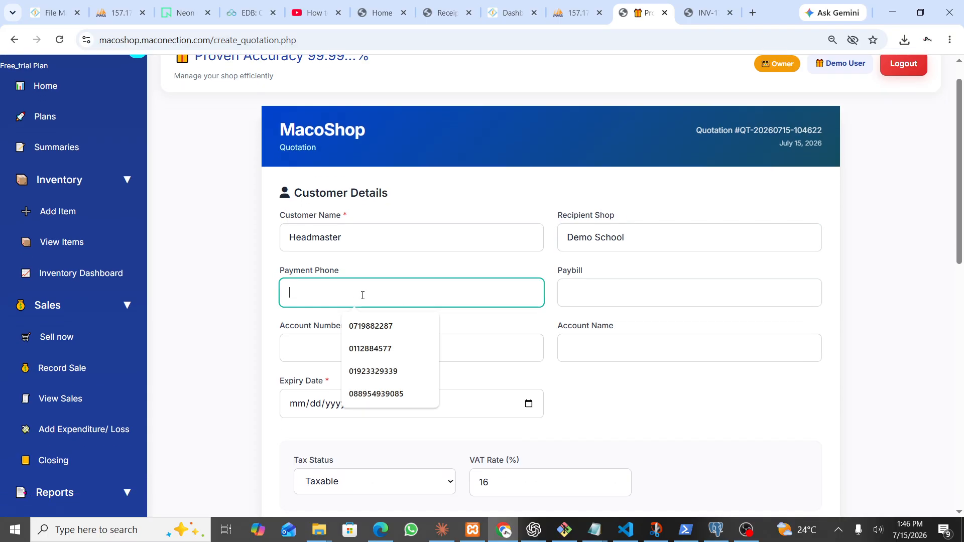
click(365, 328)
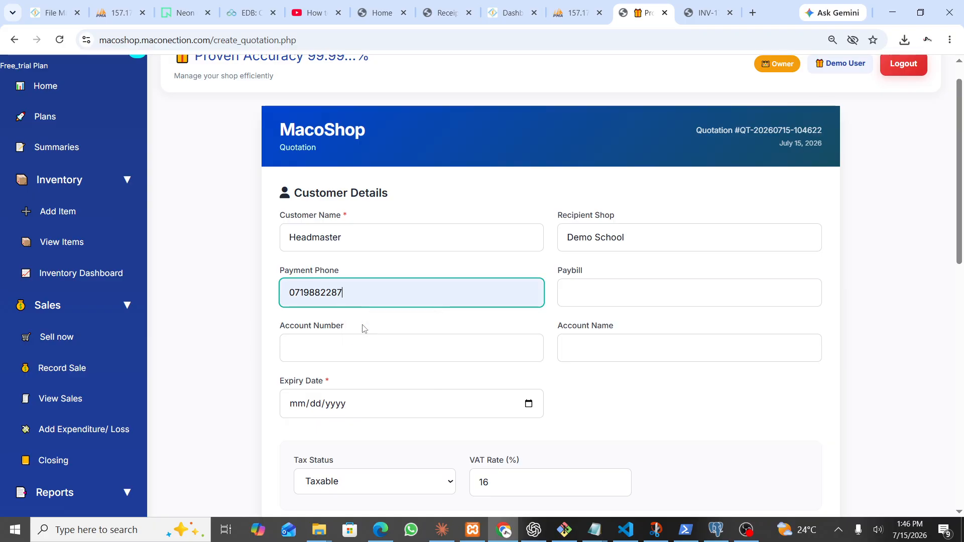
click(573, 297)
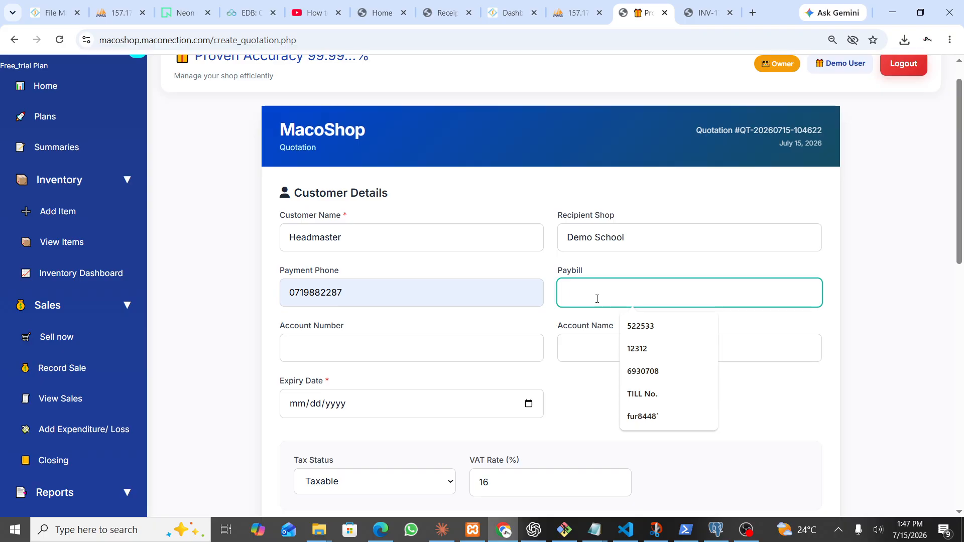
scroll(597, 299, down, 2)
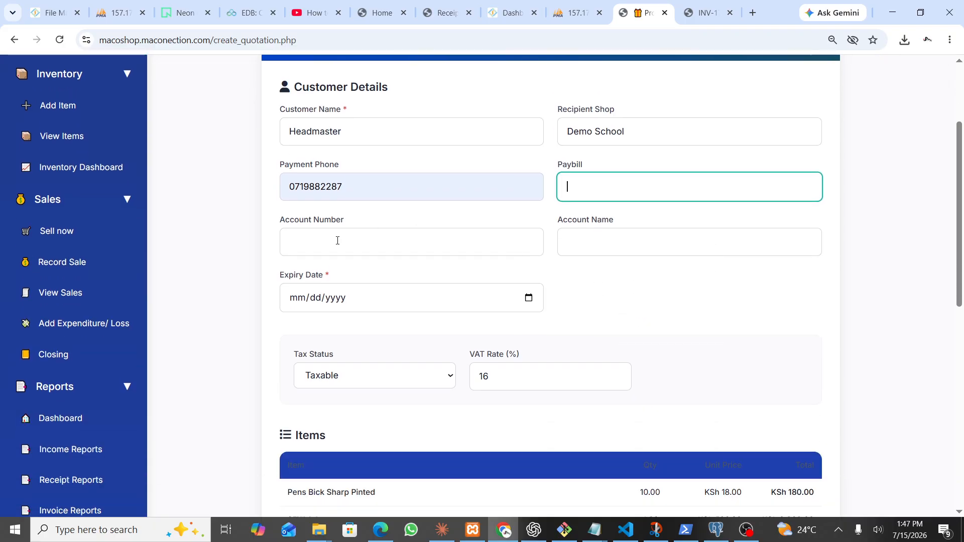
click(330, 242)
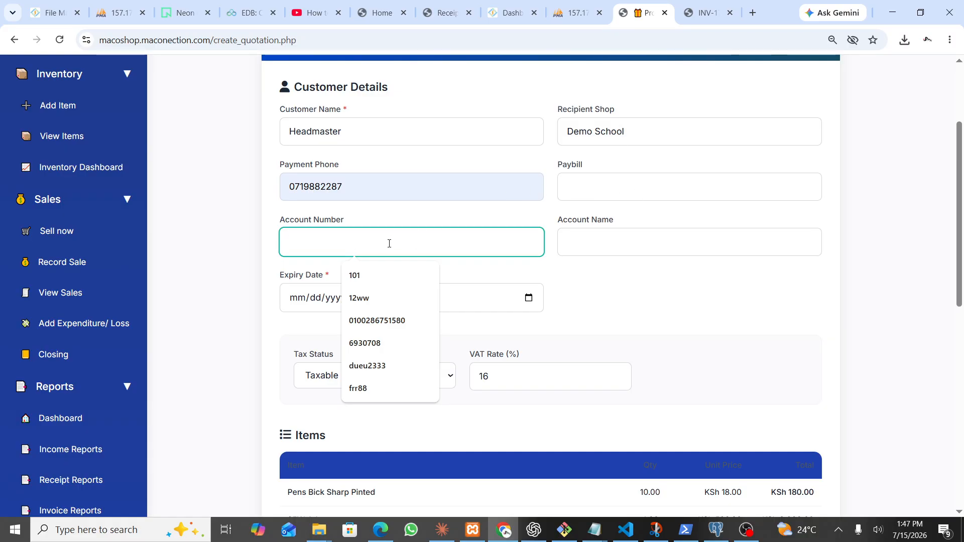
click(661, 249)
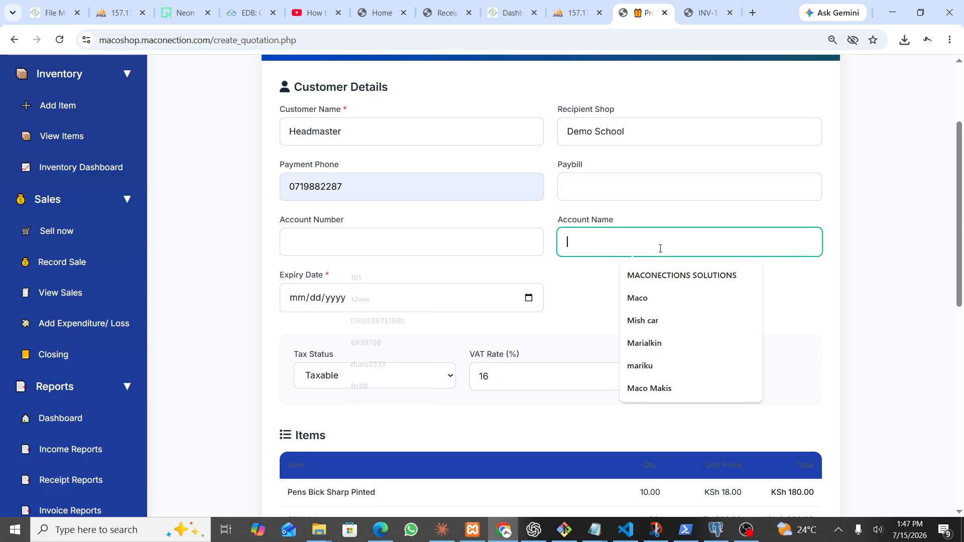
click(476, 265)
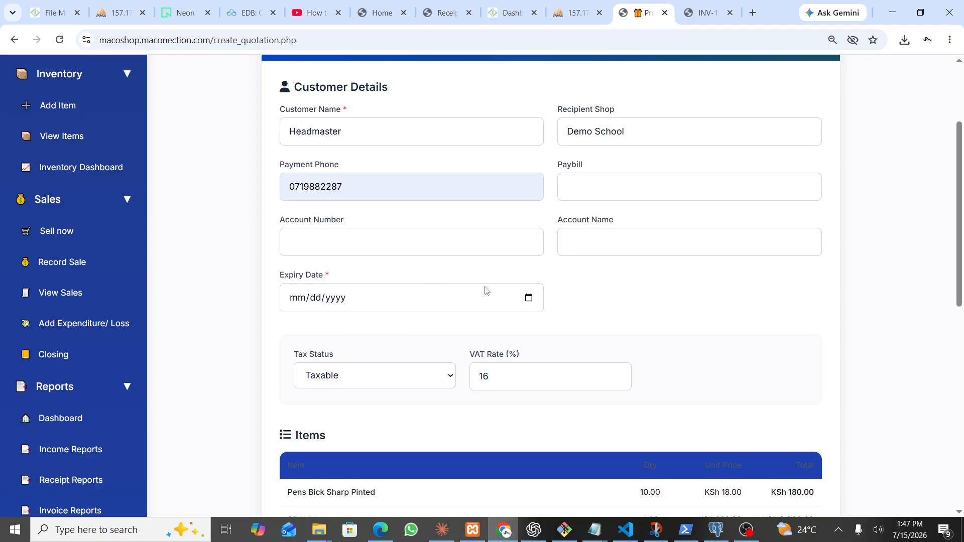
Set the quotation's expiry date to 08/28/2026
click(530, 299)
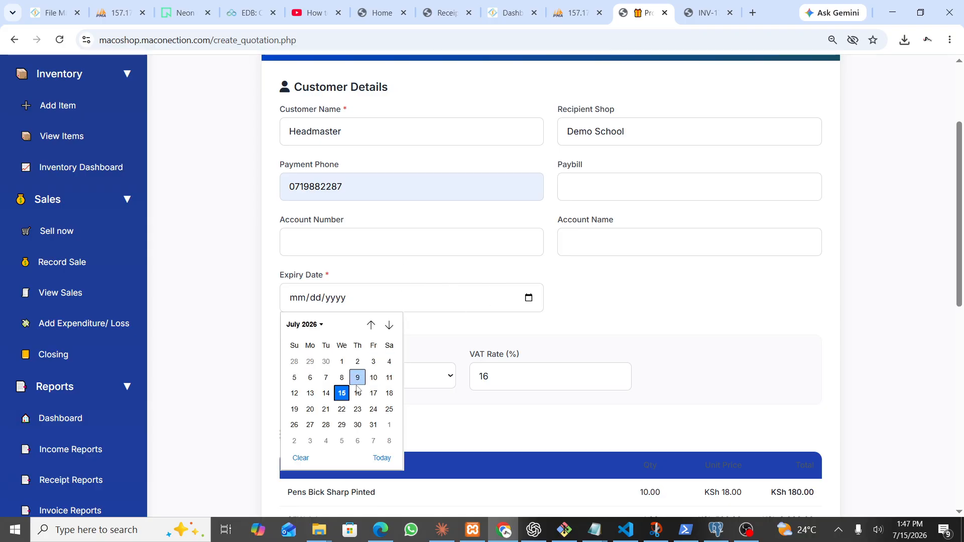
click(389, 325)
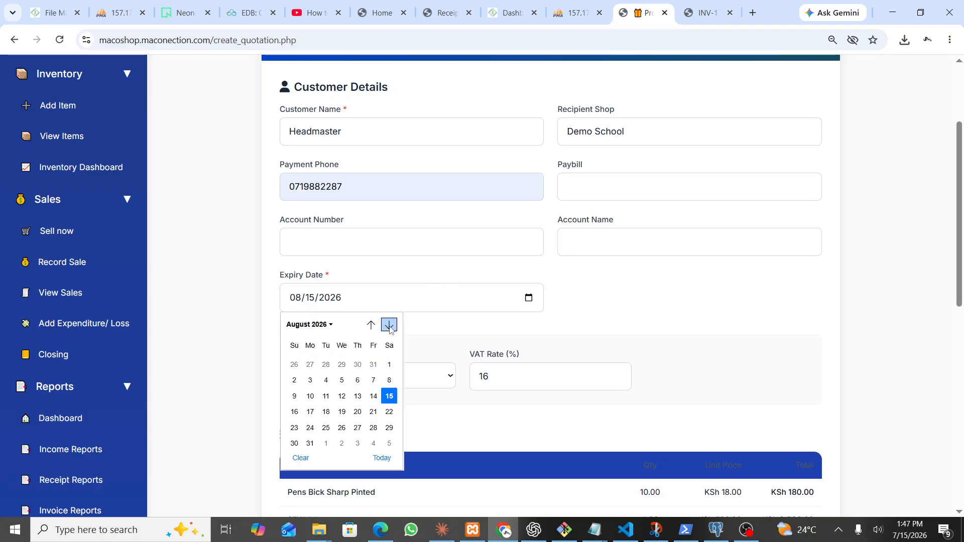
click(378, 430)
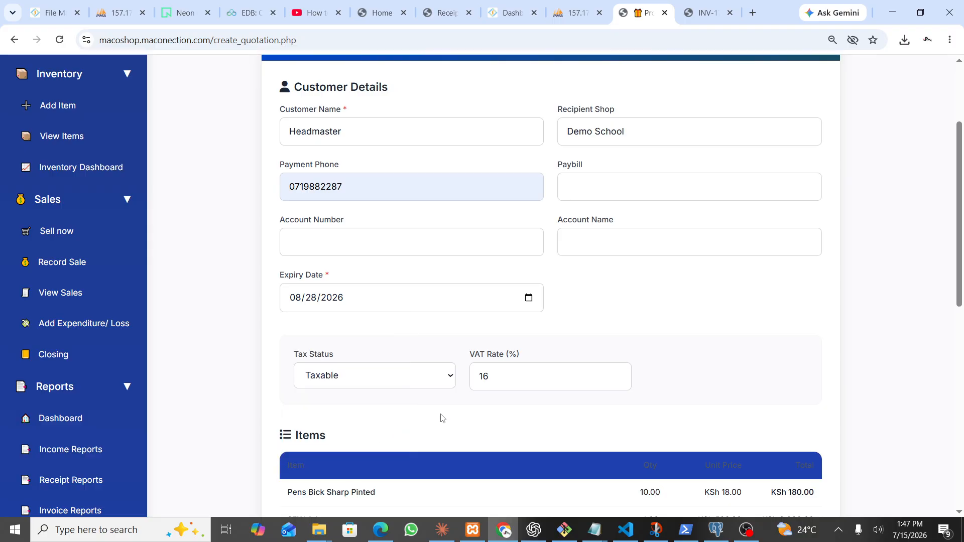
Check the quotation's items and totals, and save the quotation without remarks
scroll(442, 418, down, 3)
scroll(442, 419, down, 4)
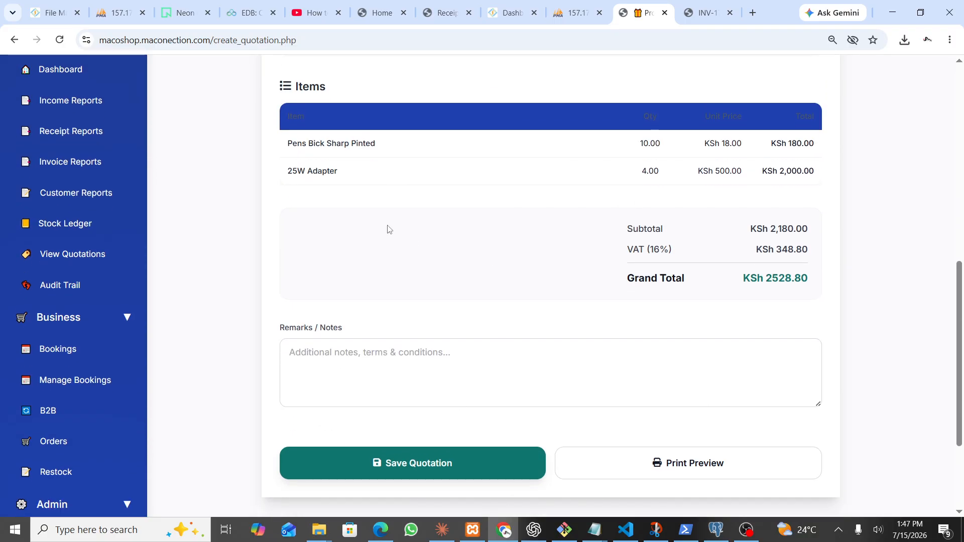
click(344, 372)
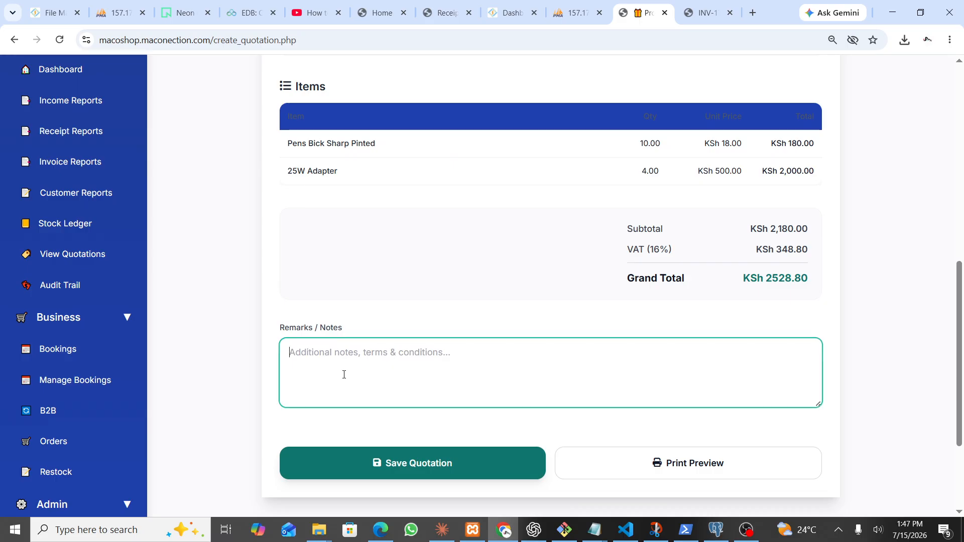
scroll(344, 375, down, 1)
scroll(344, 375, down, 1)
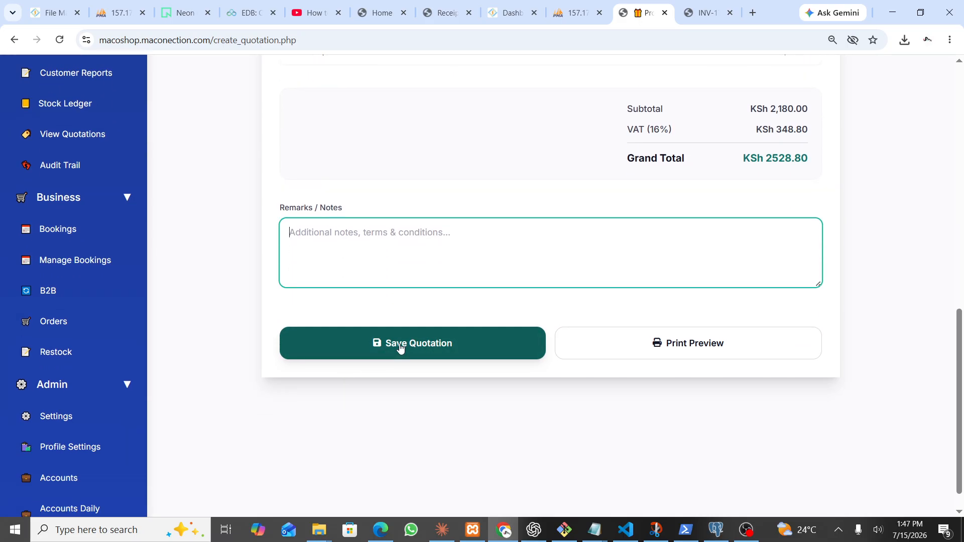
click(399, 345)
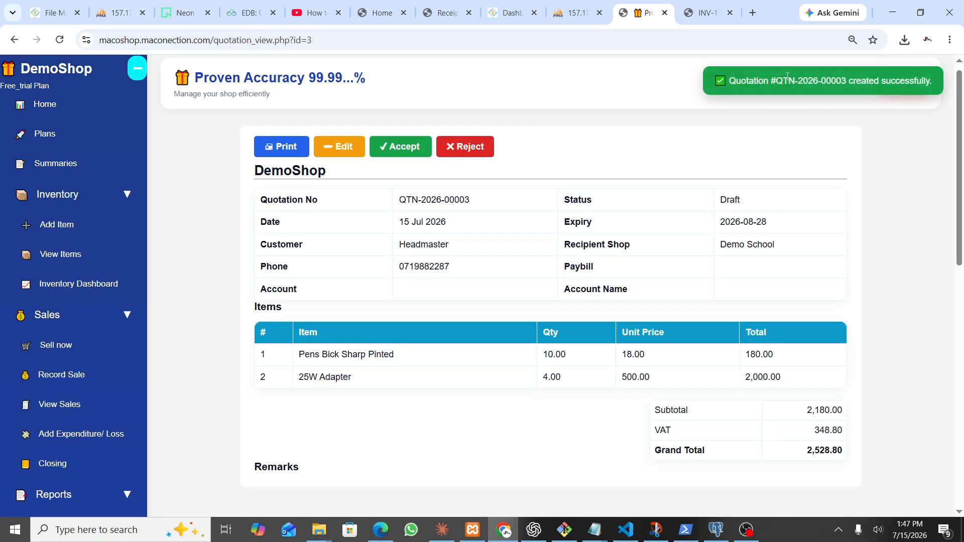
Review the saved quotation's customer details and items, and mark the quotation as accepted
scroll(542, 187, down, 2)
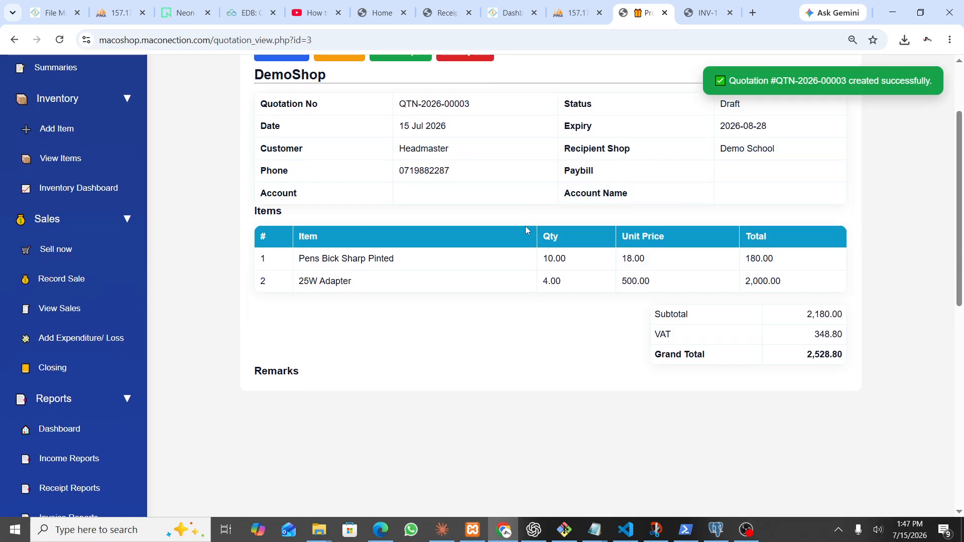
scroll(525, 226, up, 1)
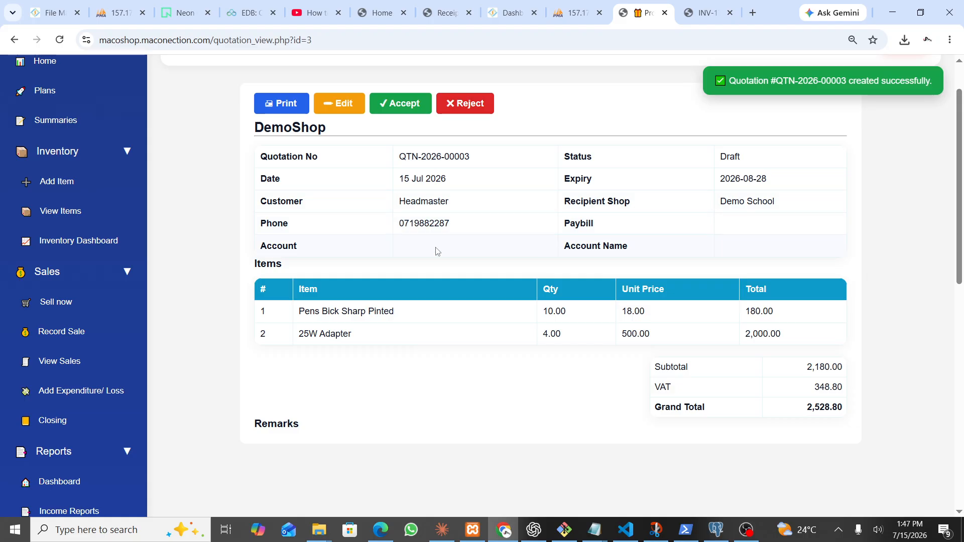
scroll(436, 251, down, 1)
scroll(436, 252, up, 2)
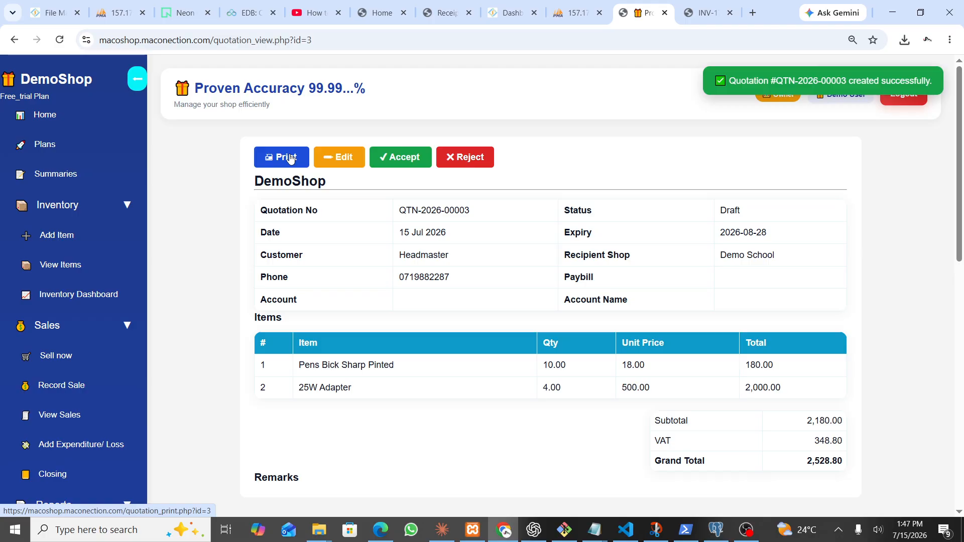
click(400, 160)
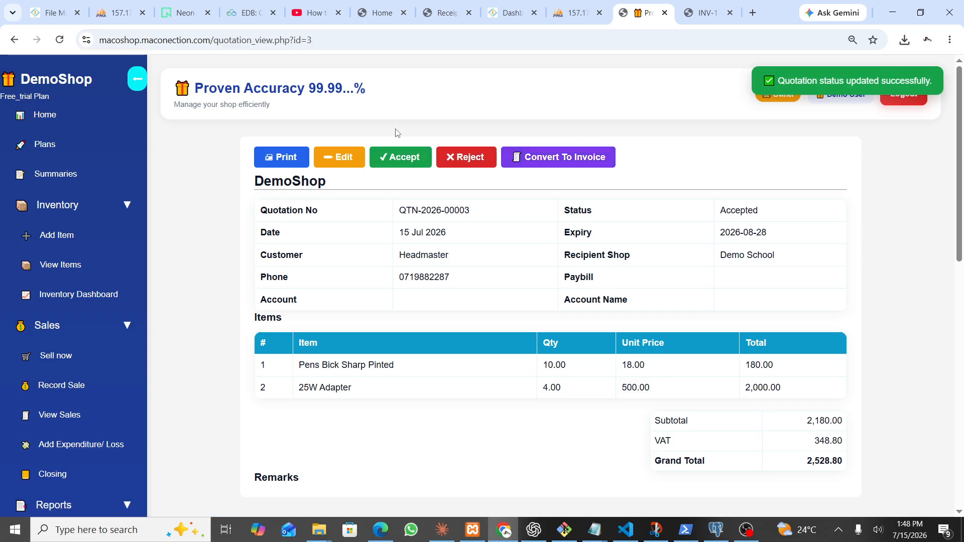
Open the printable version of the accepted quotation and examine its header, customer details, items and totals
click(283, 158)
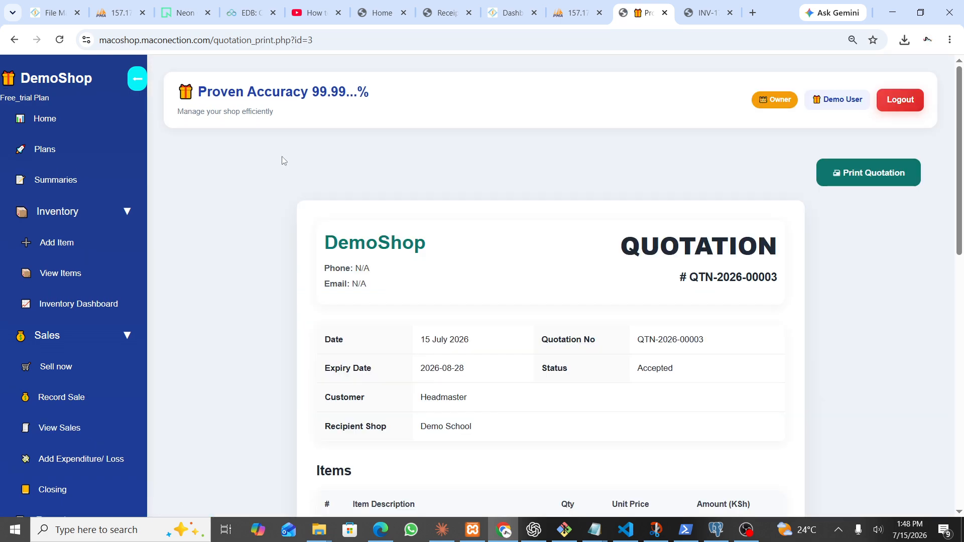
scroll(554, 291, down, 1)
scroll(555, 291, down, 10)
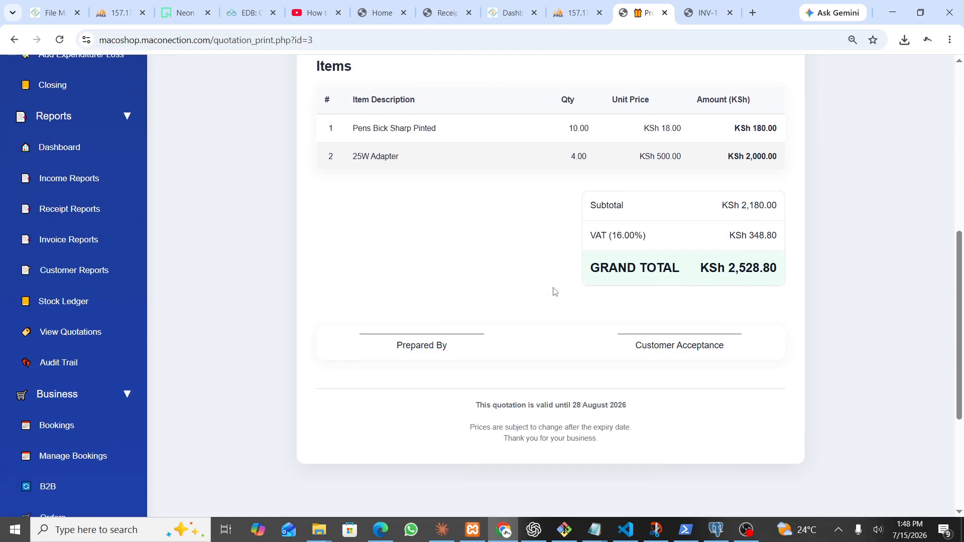
scroll(555, 292, up, 6)
scroll(555, 292, up, 5)
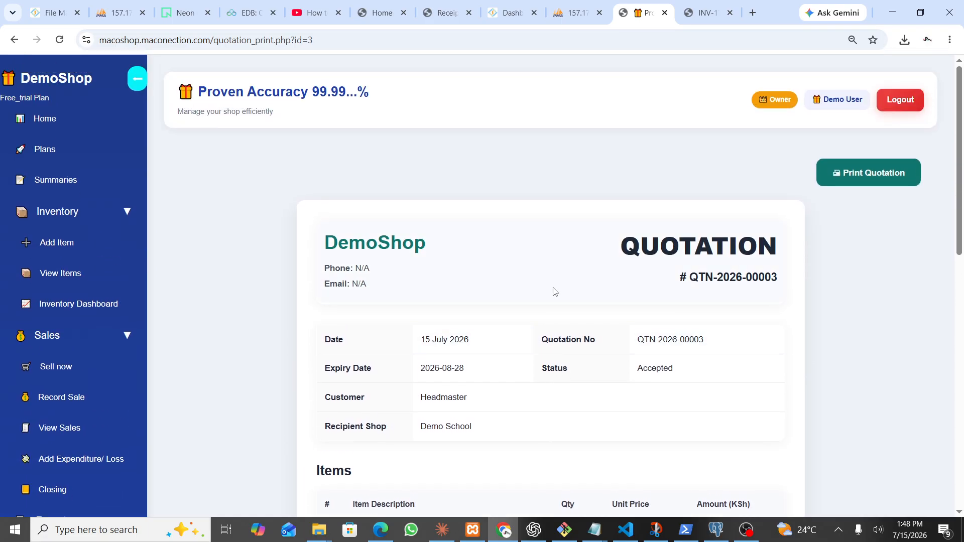
scroll(554, 291, down, 3)
scroll(572, 187, down, 5)
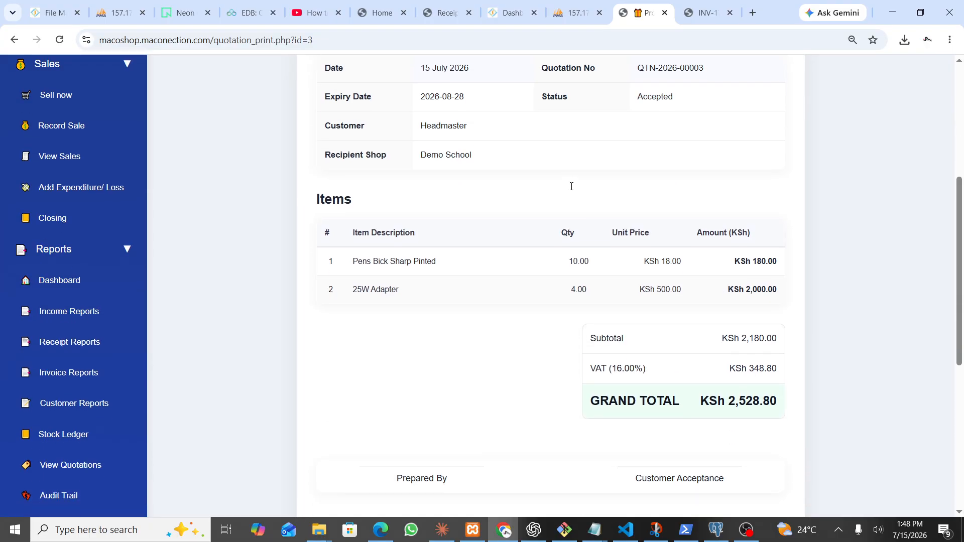
Recheck the printable quotation's header, customer details, items and totals, and log out of the demo shop
scroll(572, 187, up, 8)
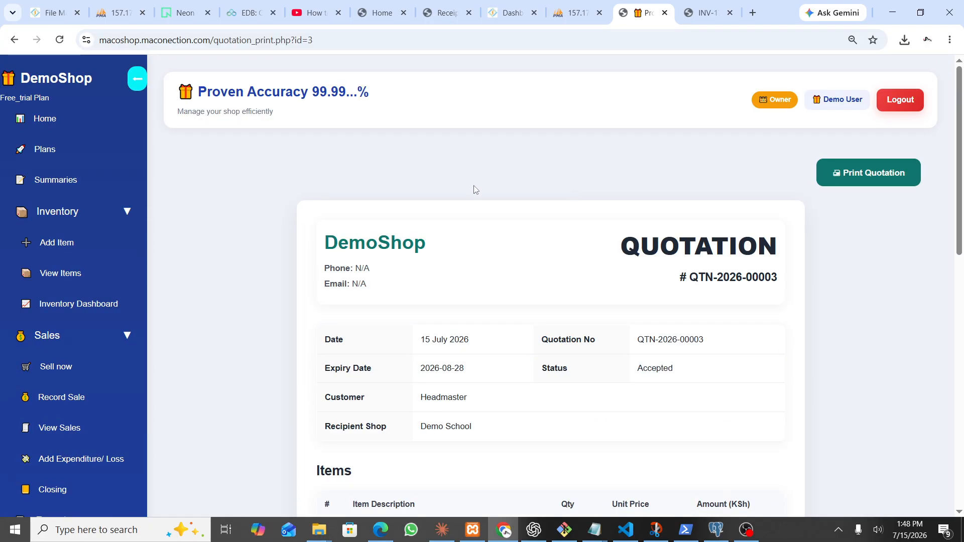
scroll(505, 262, down, 7)
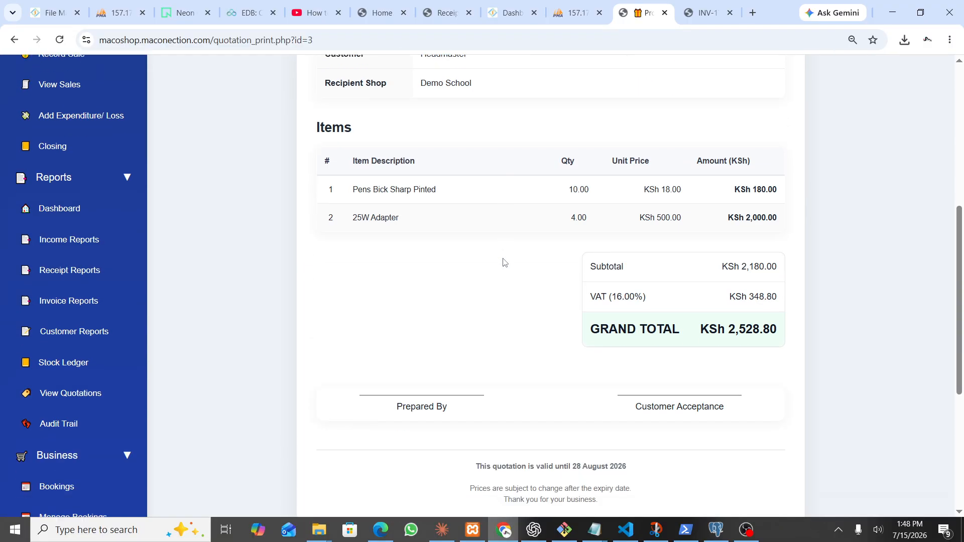
scroll(504, 262, up, 4)
scroll(504, 262, up, 1)
scroll(631, 200, down, 1)
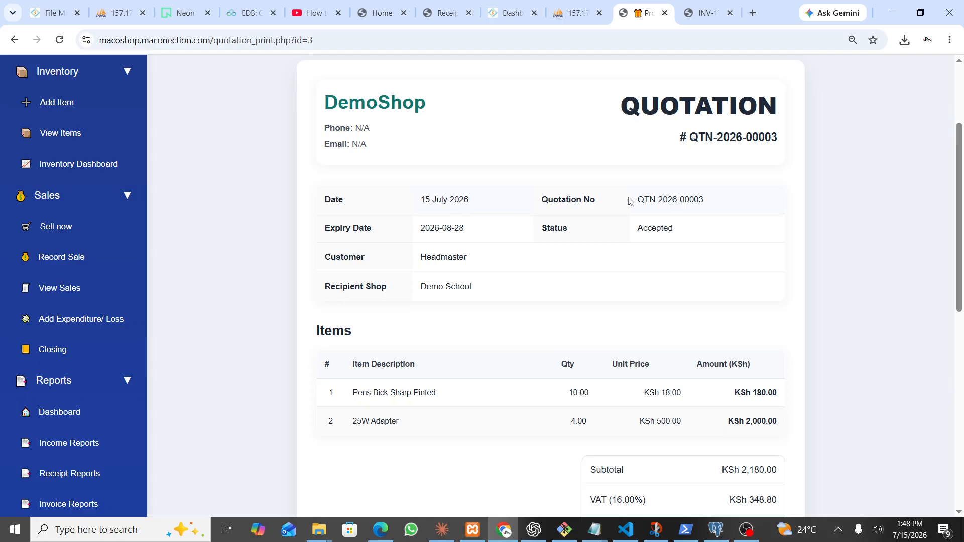
scroll(709, 105, up, 3)
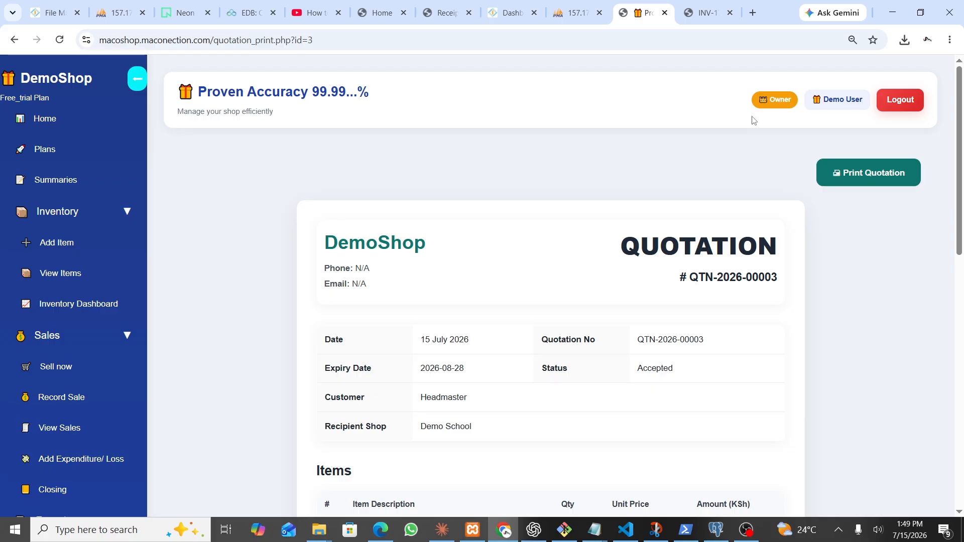
click(897, 99)
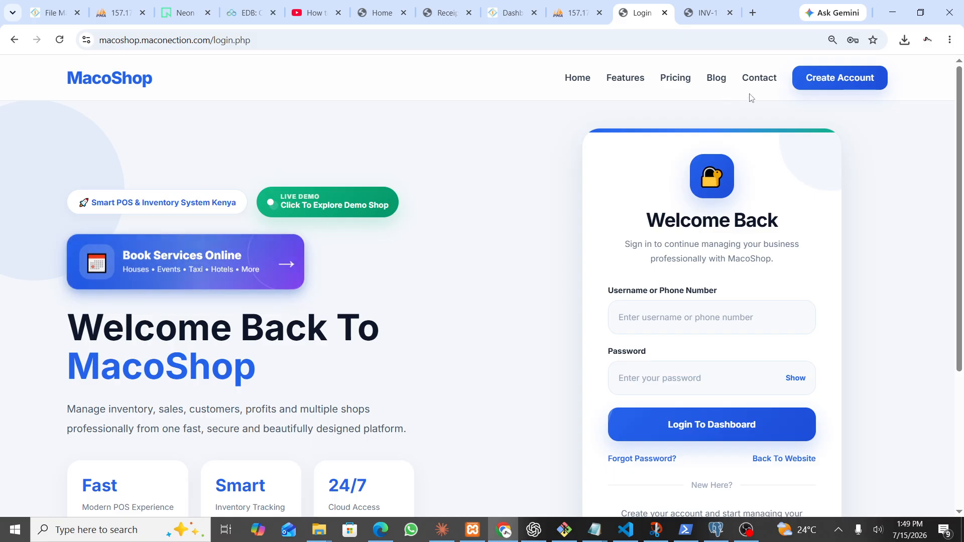
Minimize both browser windows and the code editor, and switch to the screen recorder
click(888, 12)
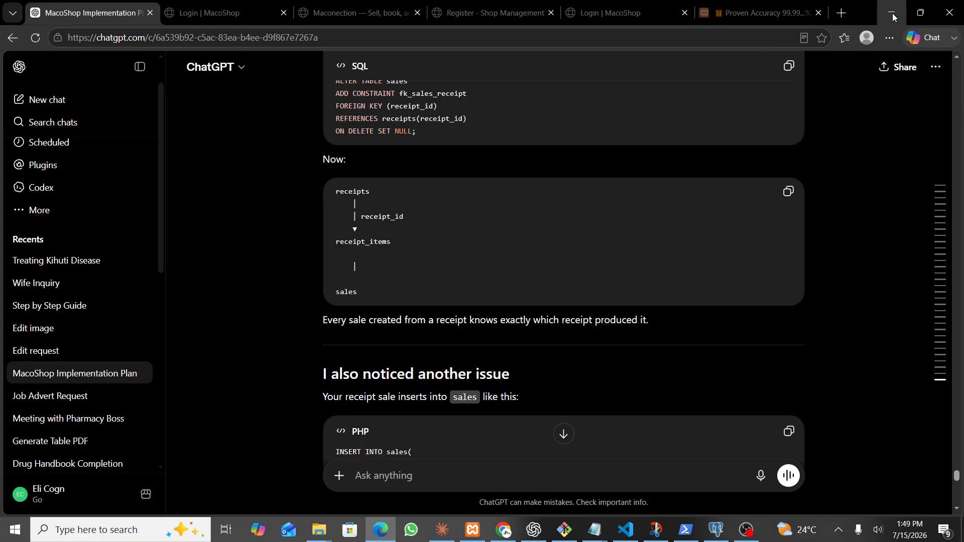
click(892, 13)
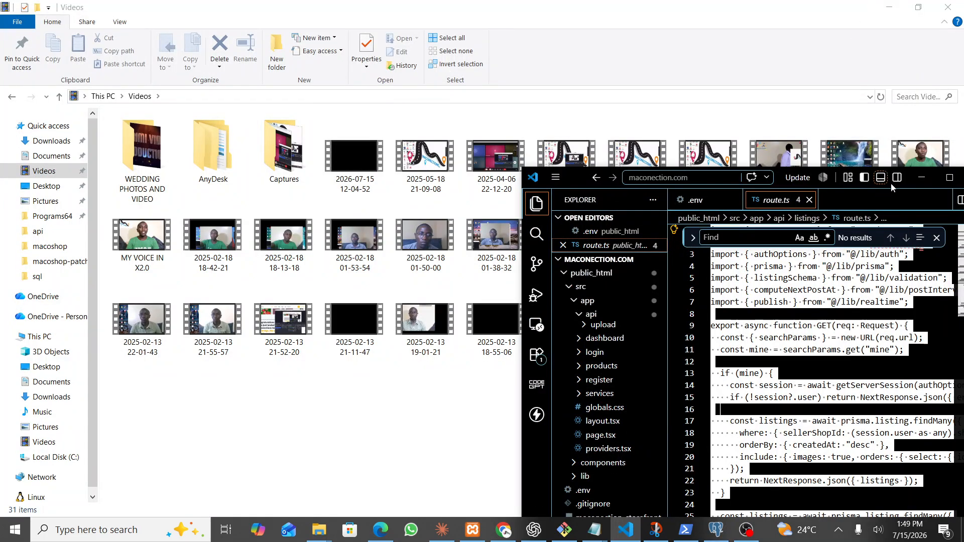
click(919, 179)
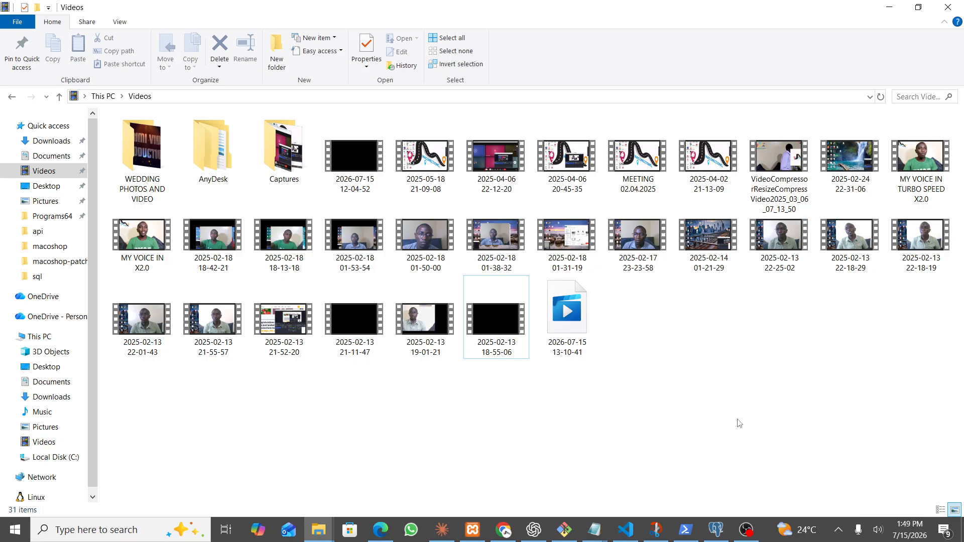
click(747, 534)
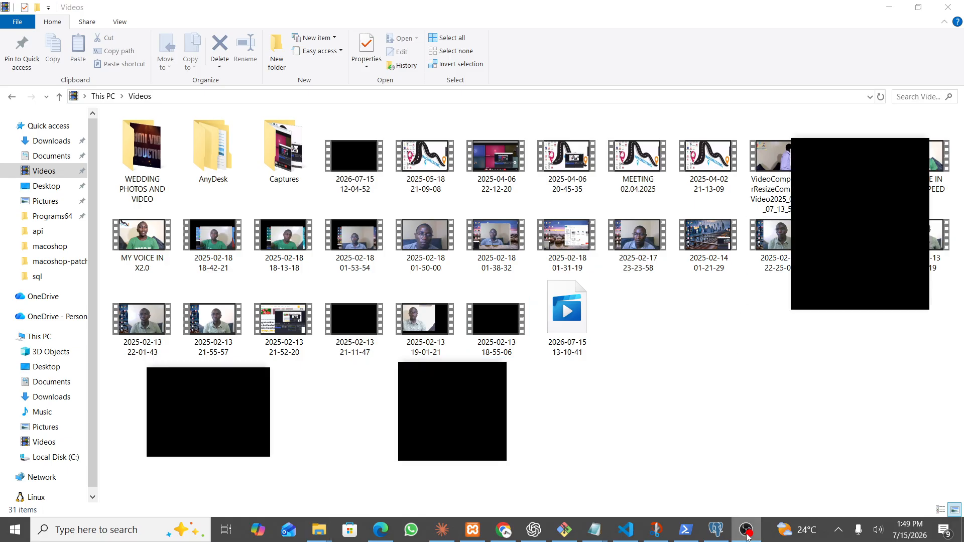